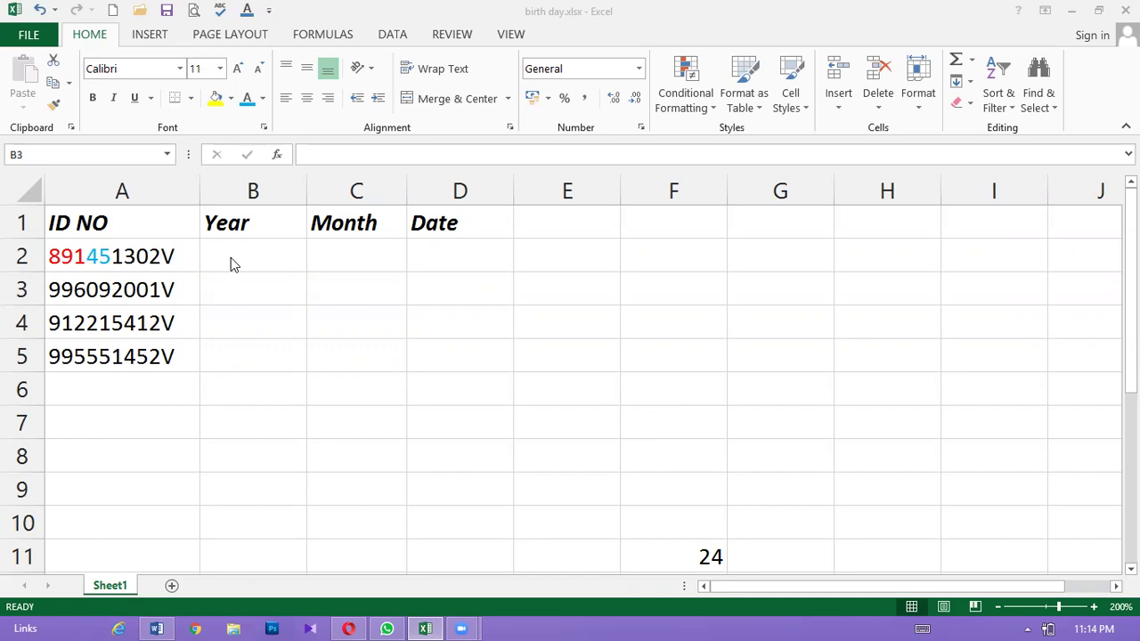
Reset the font color of the first seven digits of the ID in A2 to Automatic
left_click(78, 256)
double_click(69, 256)
left_click_drag(49, 256, 135, 256)
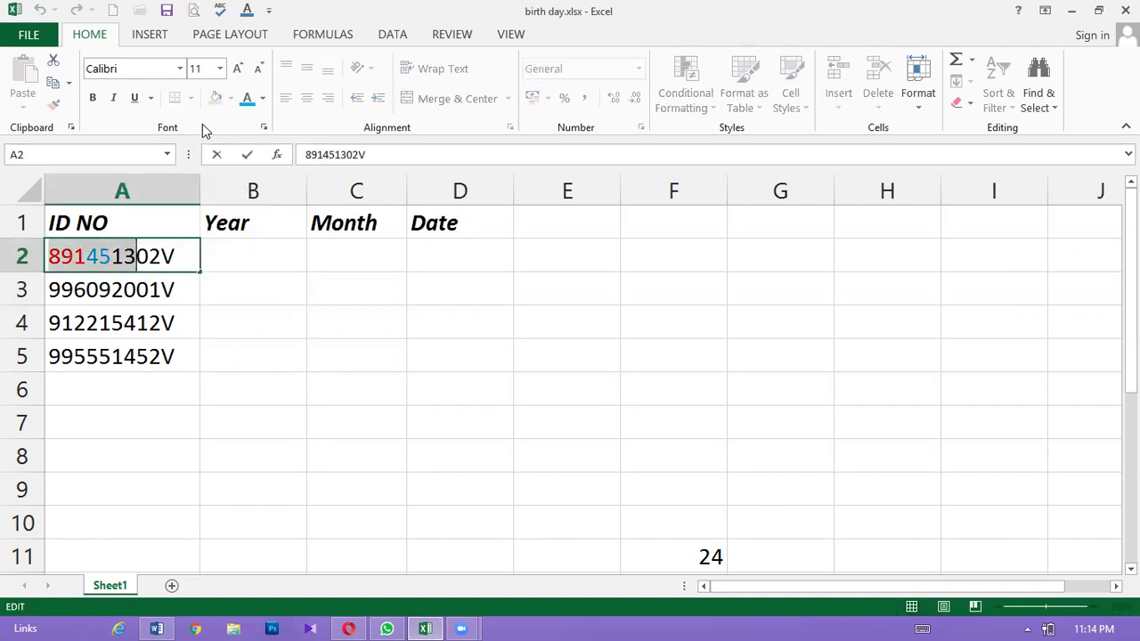
left_click(263, 99)
left_click(271, 119)
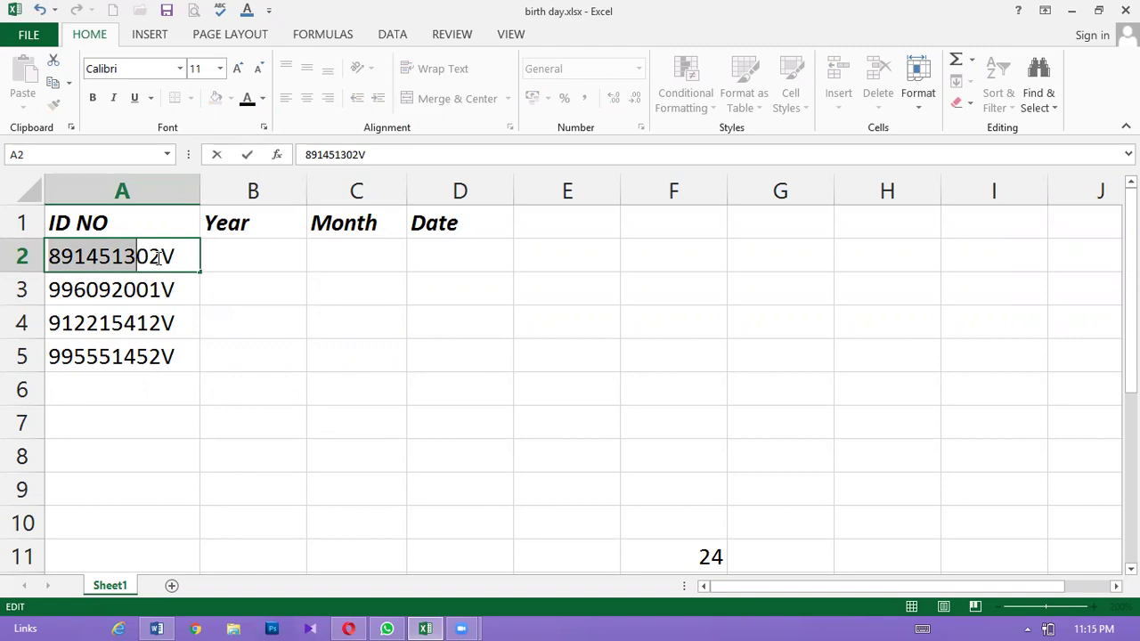
Color only the first two digits of the ID in A2 standard red
left_click(73, 258)
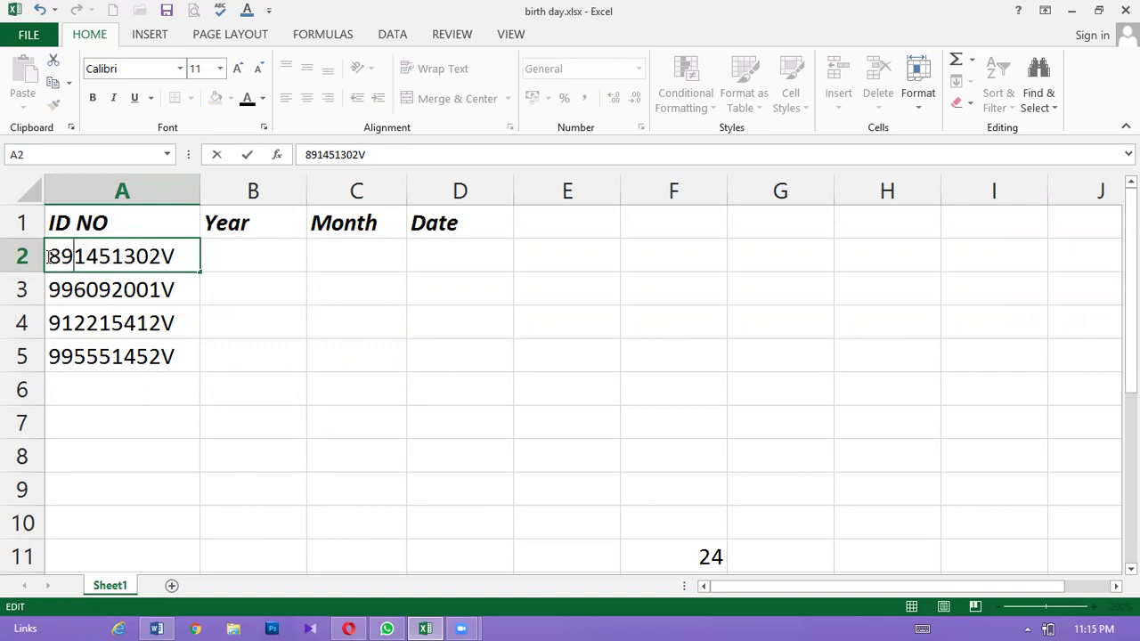
left_click_drag(48, 256, 73, 257)
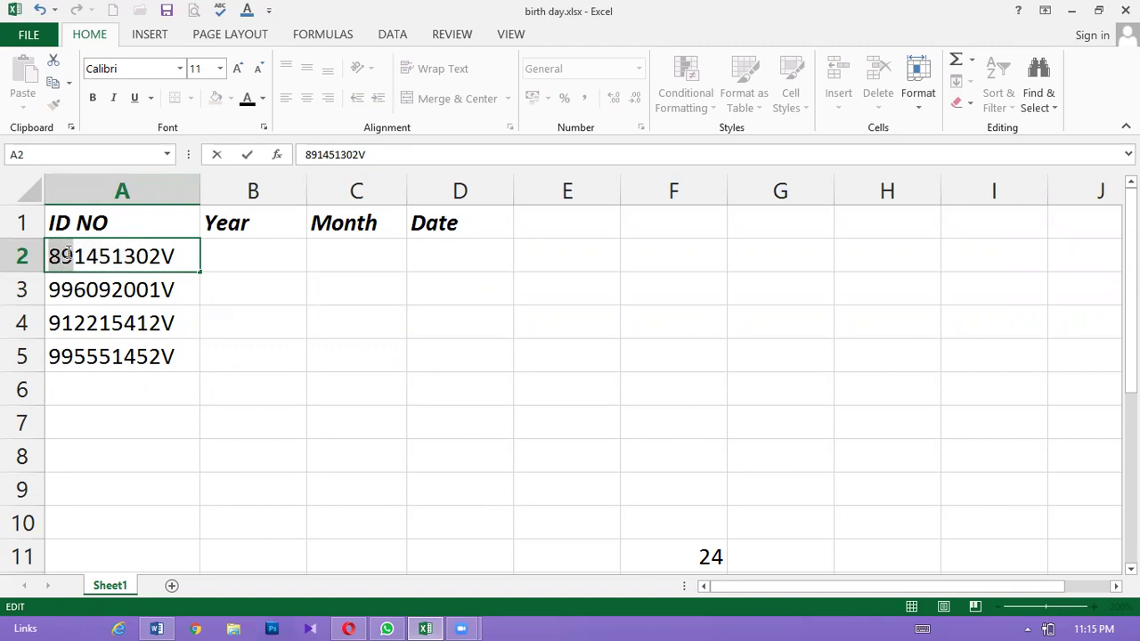
left_click(263, 98)
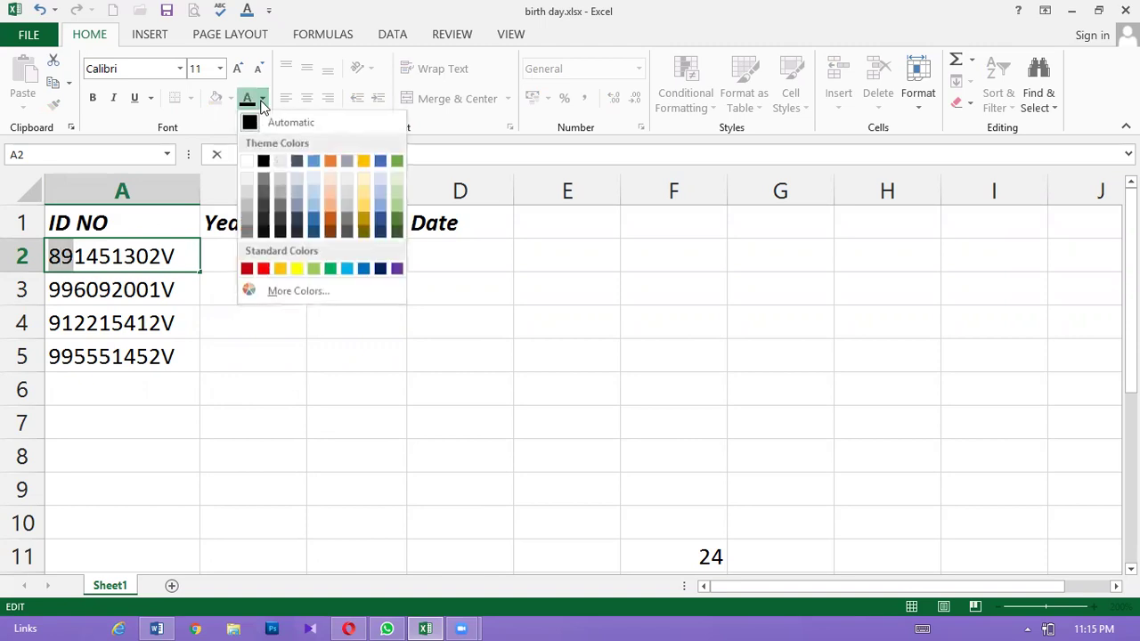
left_click(265, 271)
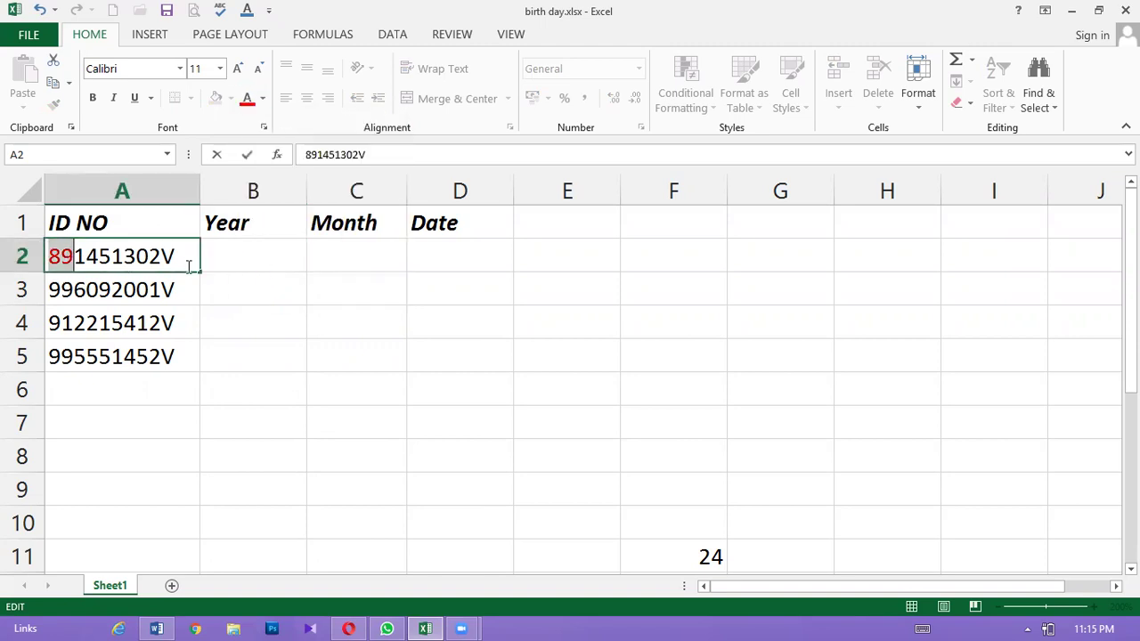
Color the first two digits of the IDs in A3 and A4 red
left_click(45, 277)
double_click(49, 283)
left_click_drag(49, 283, 70, 284)
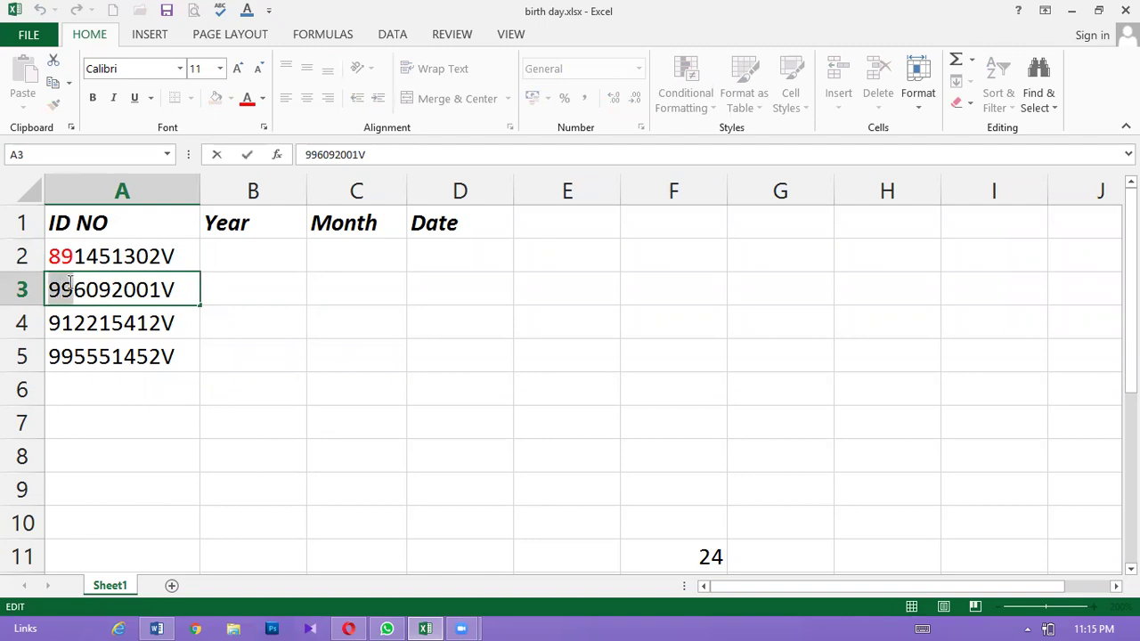
left_click(248, 98)
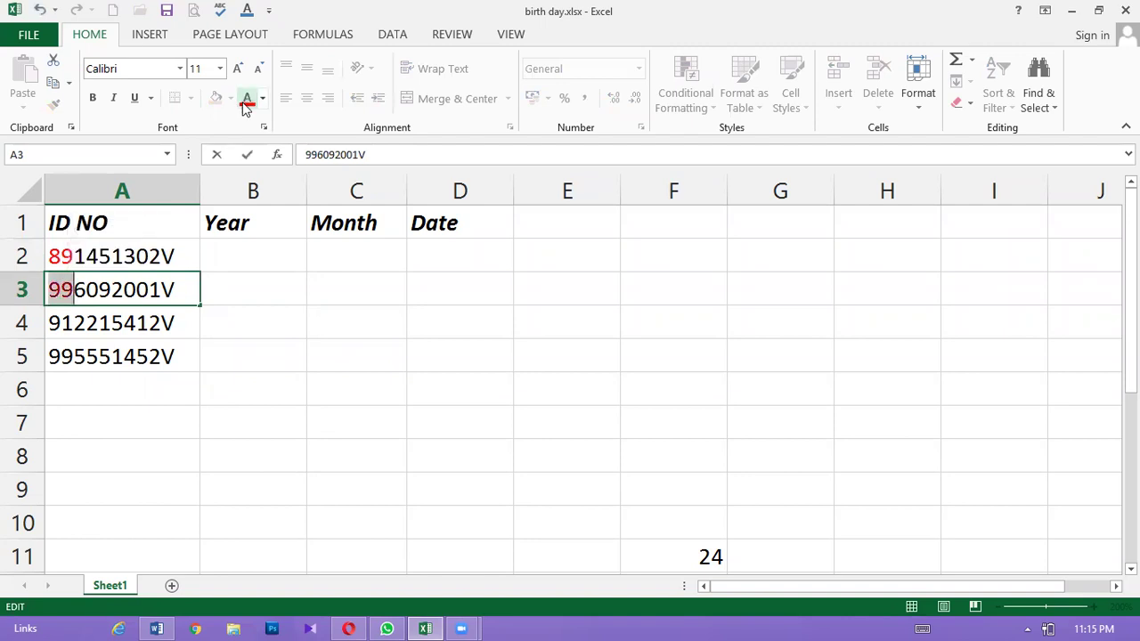
left_click(68, 315)
double_click(49, 316)
left_click_drag(49, 315, 69, 315)
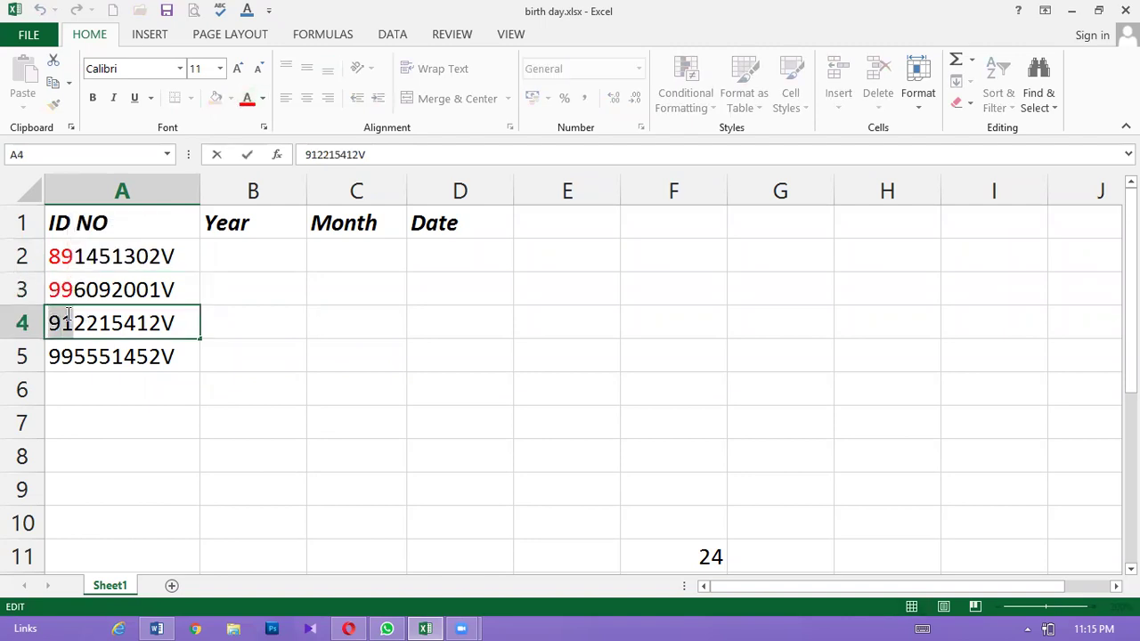
left_click(248, 103)
left_click(219, 297)
Color the third to fifth digits of the ID in A2 standard blue
left_click(71, 256)
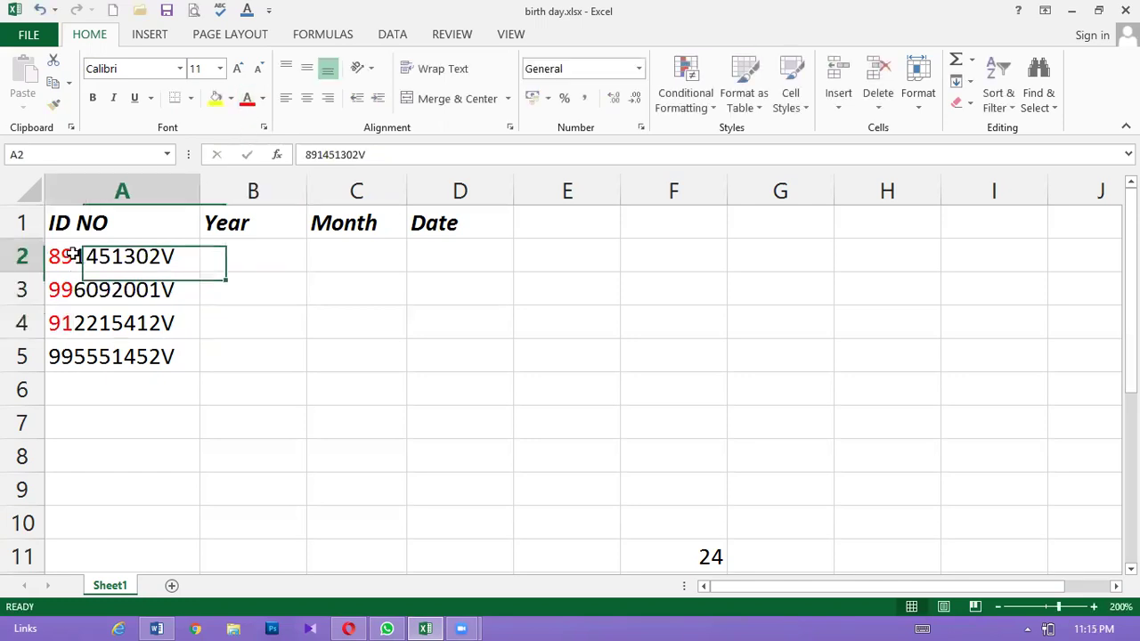
double_click(71, 257)
left_click_drag(73, 256, 109, 256)
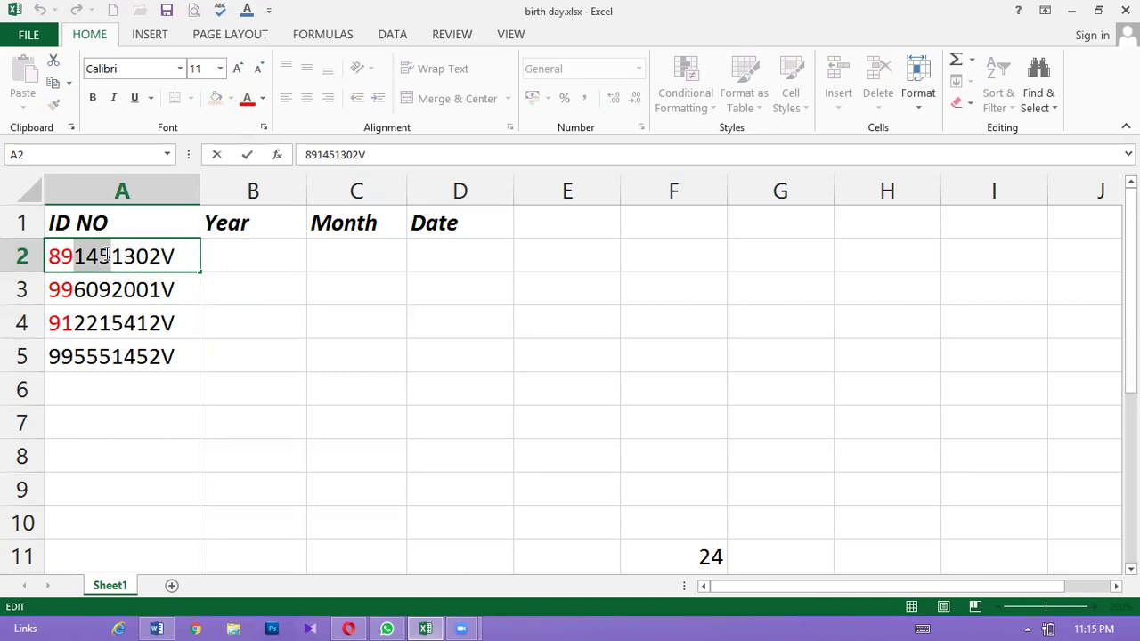
left_click(265, 99)
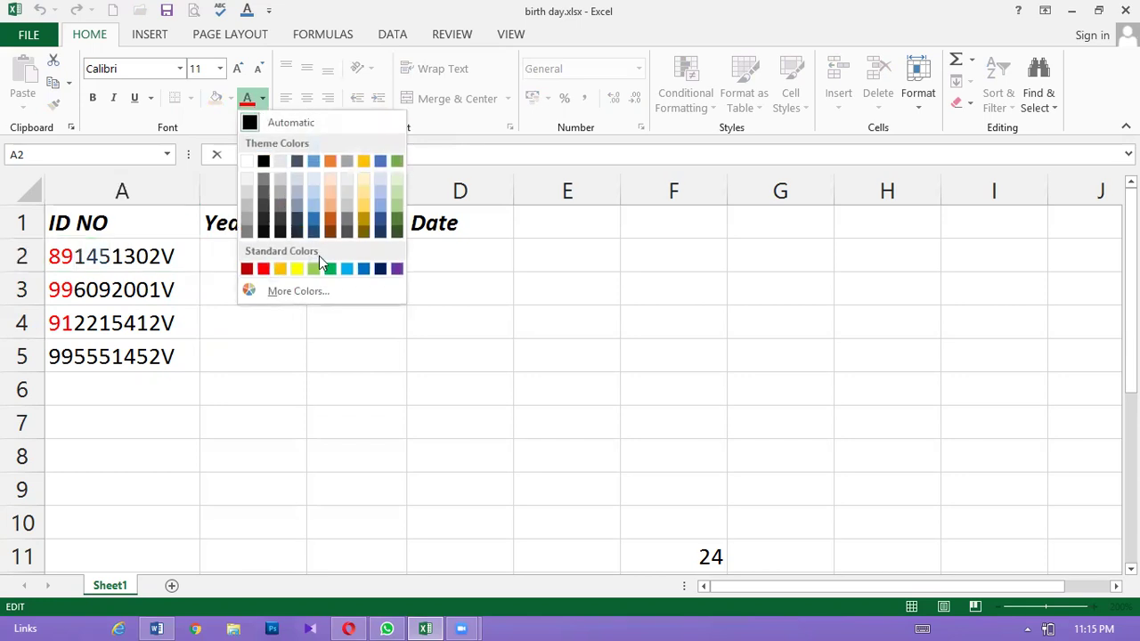
left_click(363, 269)
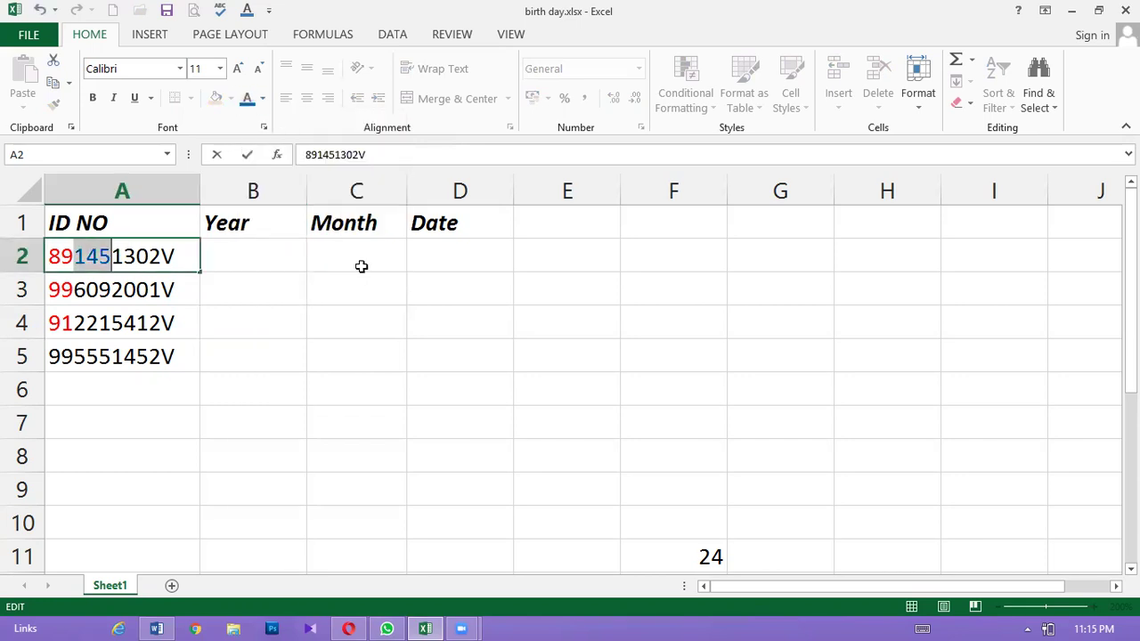
Color the third to fifth digits of the IDs in A3 and A4 blue
left_click(79, 290)
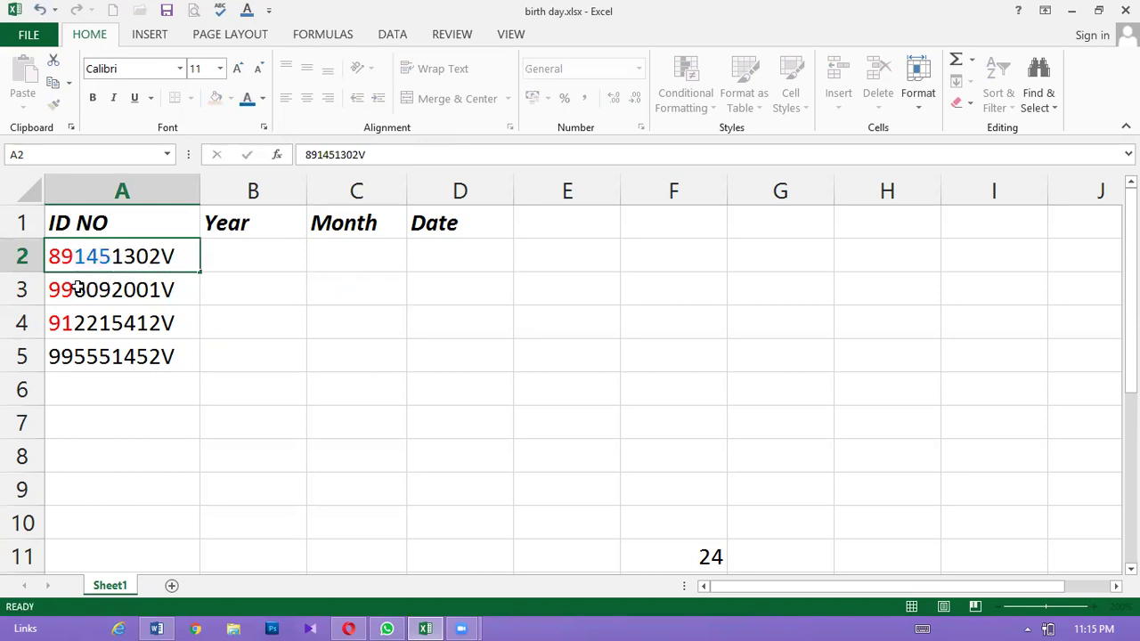
double_click(74, 289)
left_click_drag(74, 290, 110, 287)
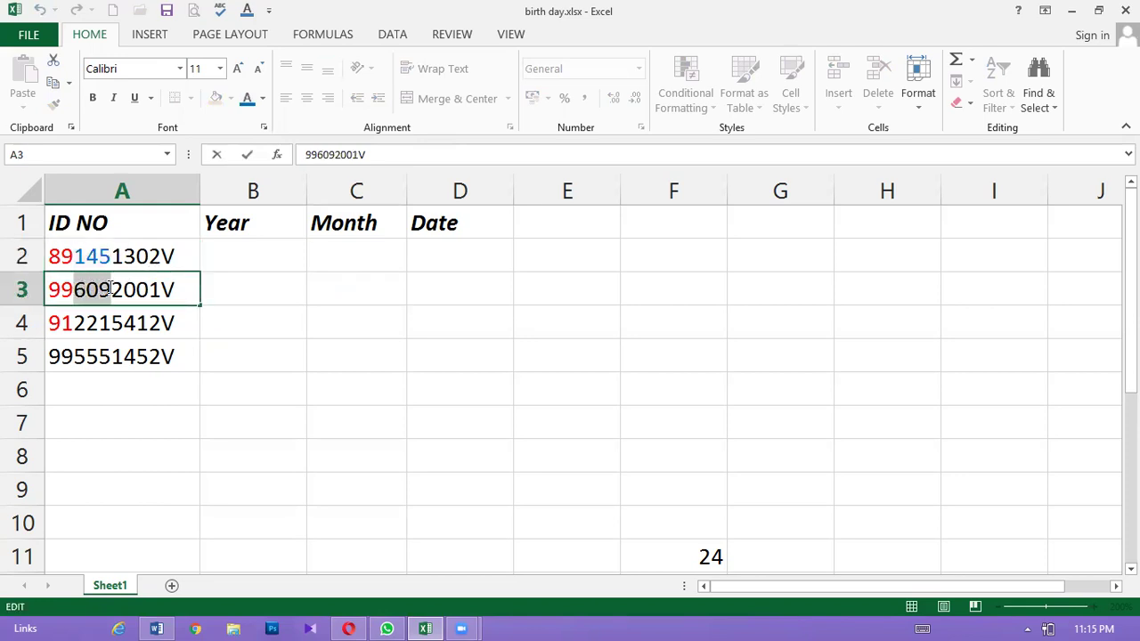
left_click(248, 100)
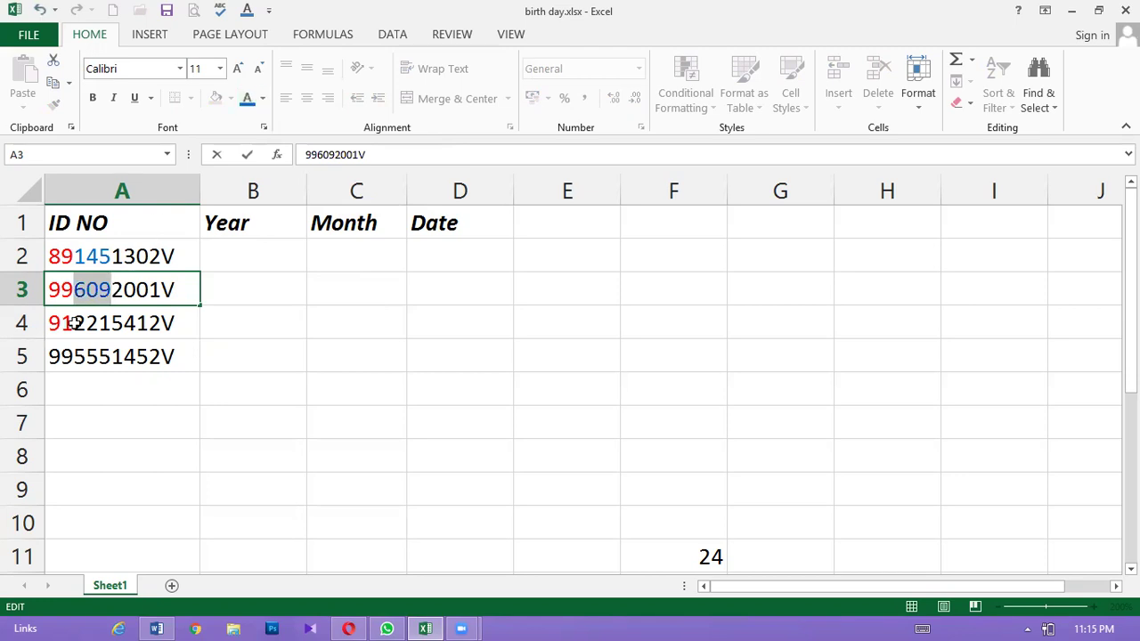
double_click(76, 323)
left_click_drag(77, 323, 111, 325)
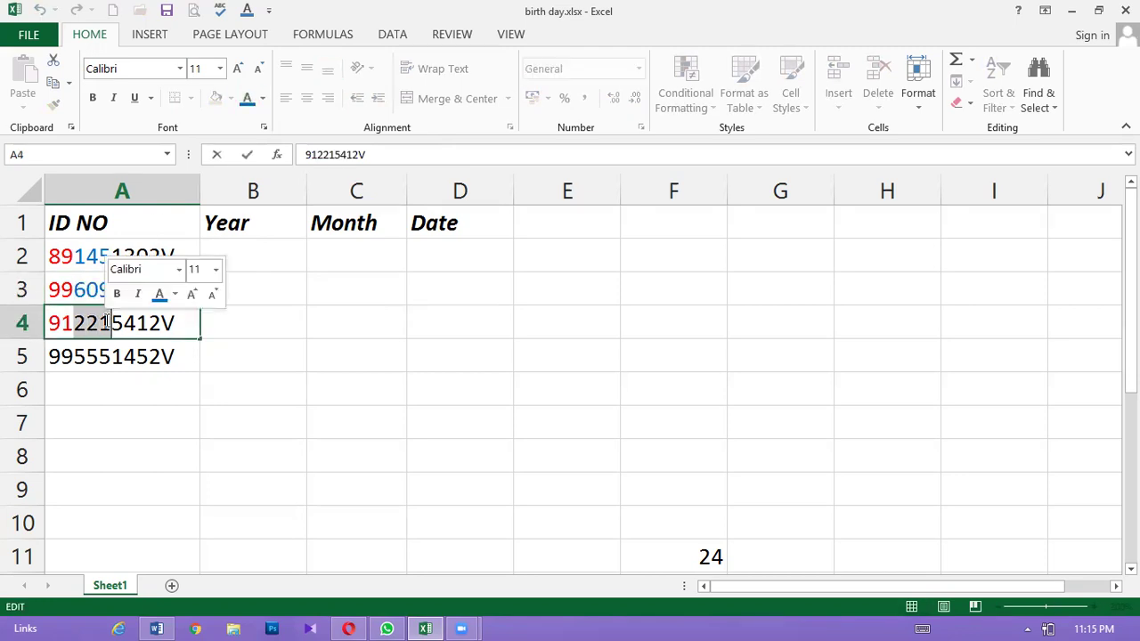
left_click(249, 105)
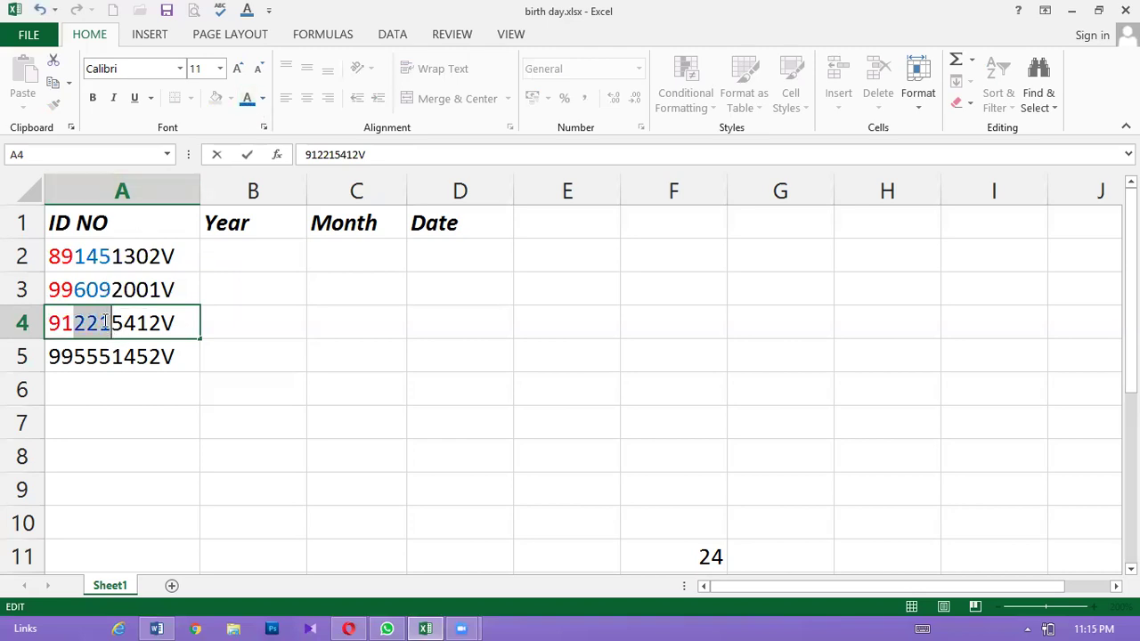
left_click(76, 253)
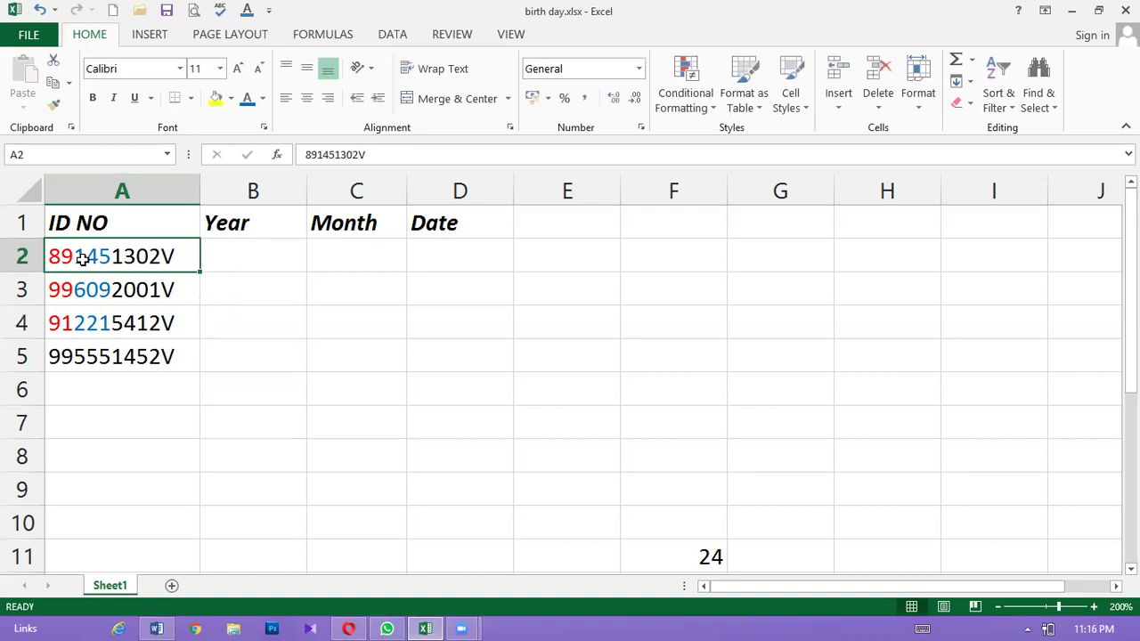
double_click(81, 257)
left_click_drag(77, 258, 110, 250)
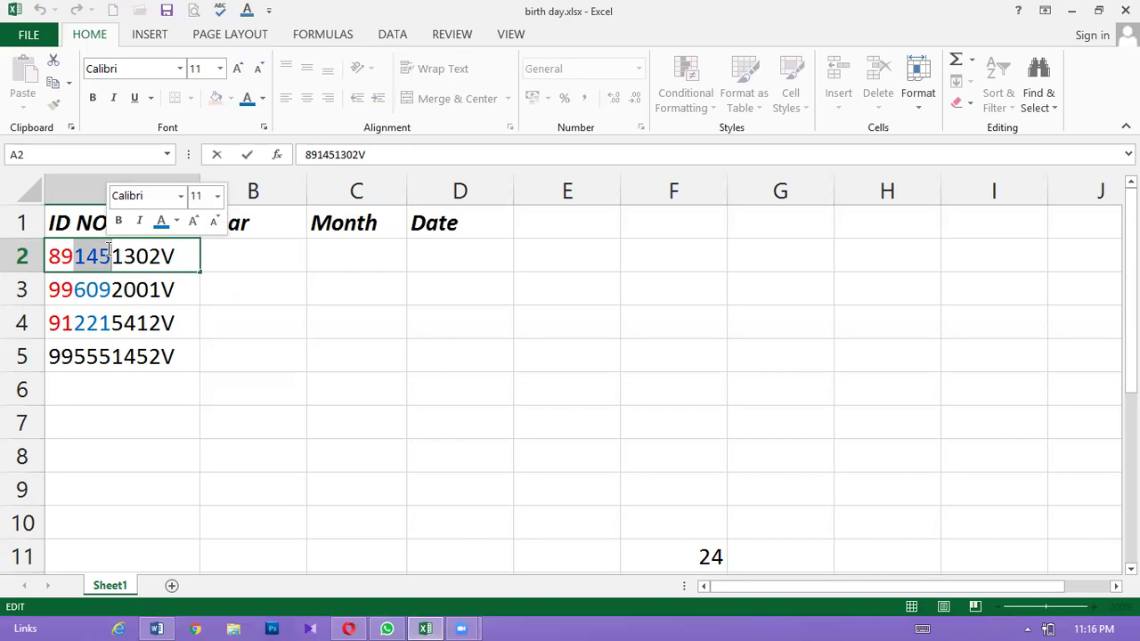
Enter =LEFT(A2,2) in B2 to extract the two year digits from the ID
left_click(247, 261)
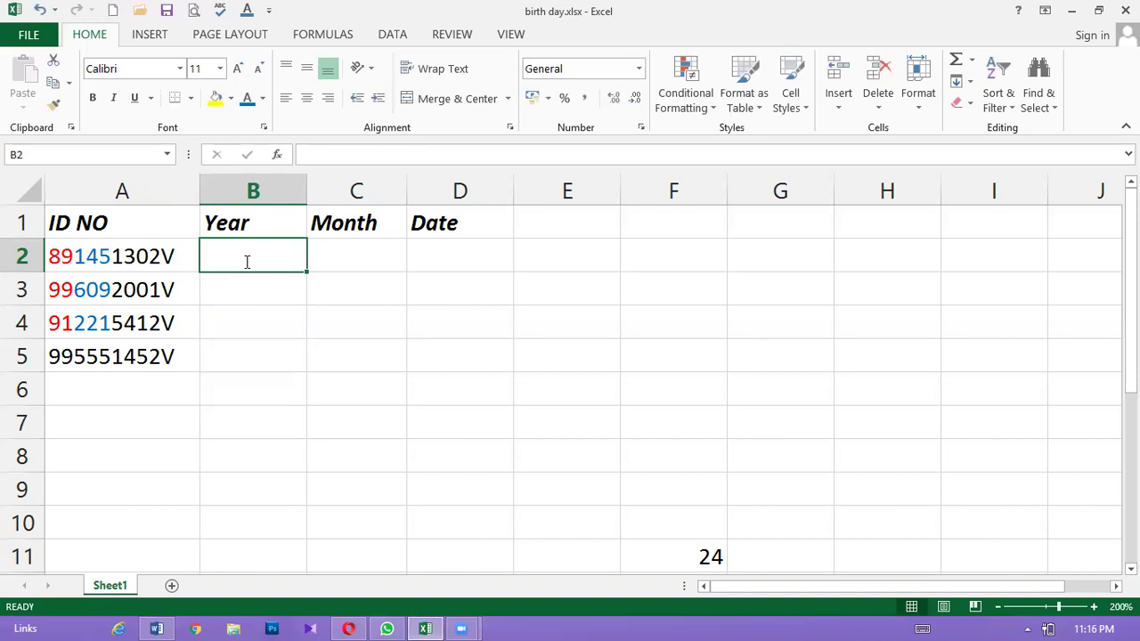
type("=left")
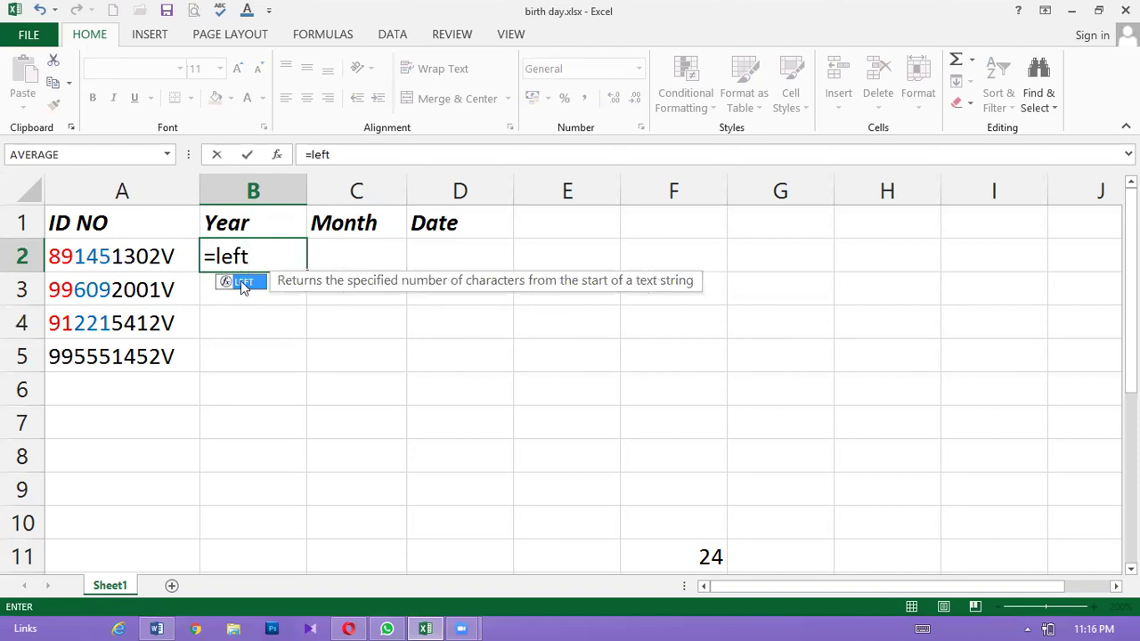
double_click(234, 282)
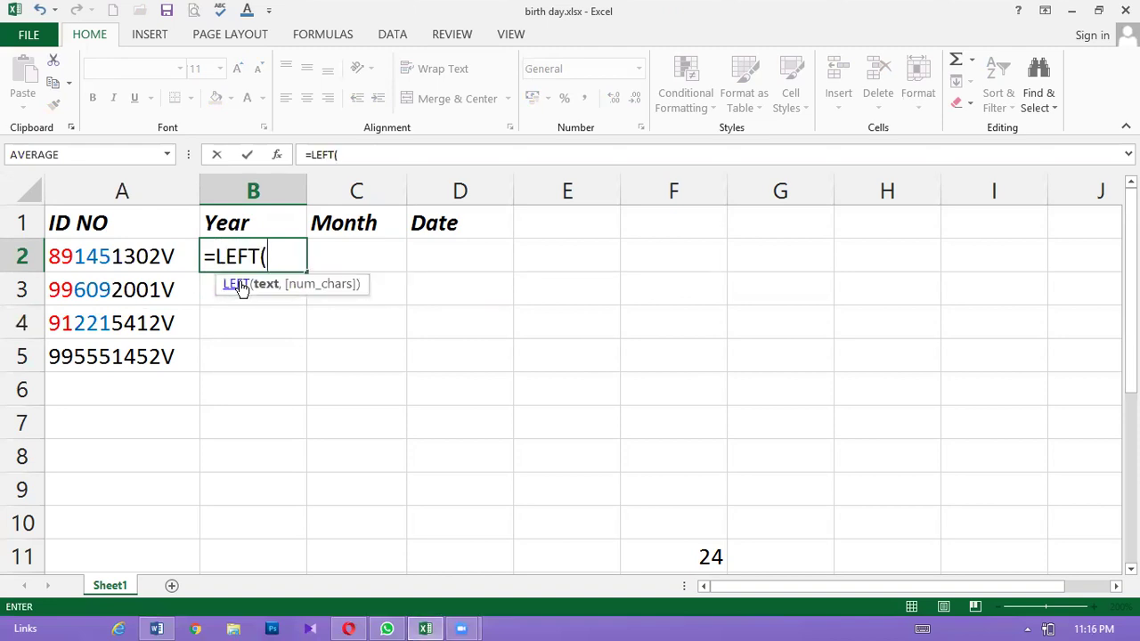
left_click(117, 256)
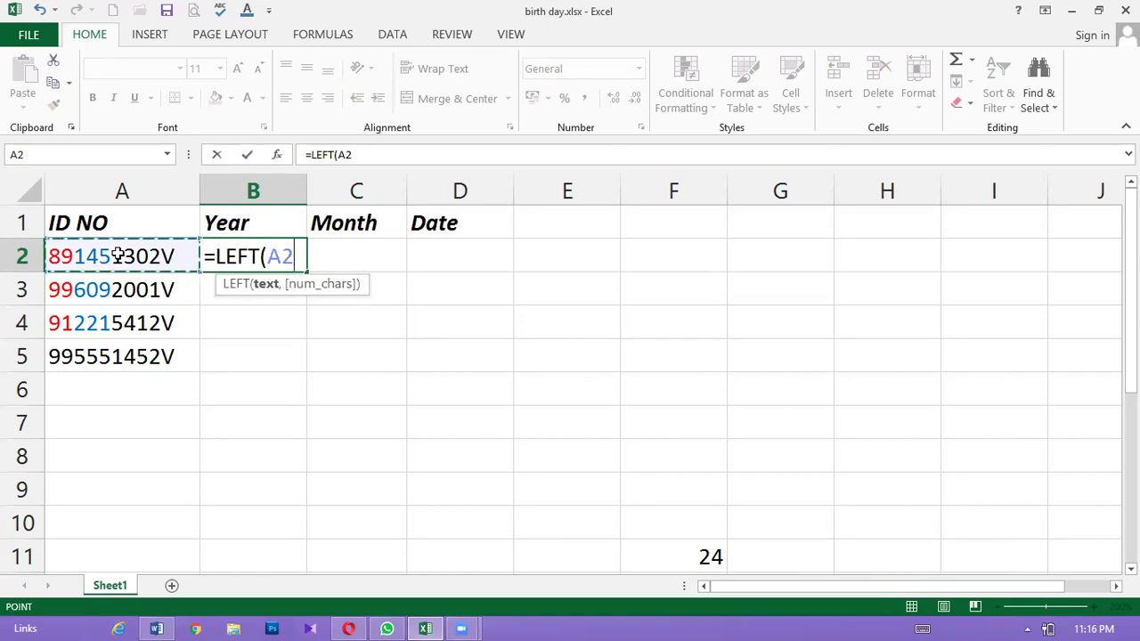
type(",")
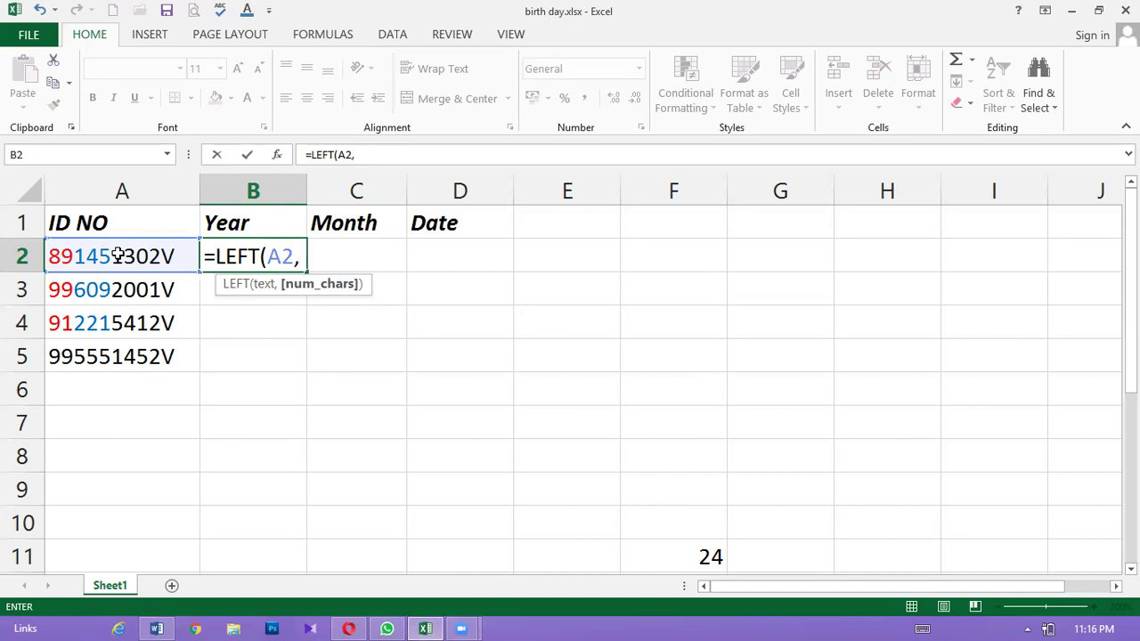
type("2)")
key("Return")
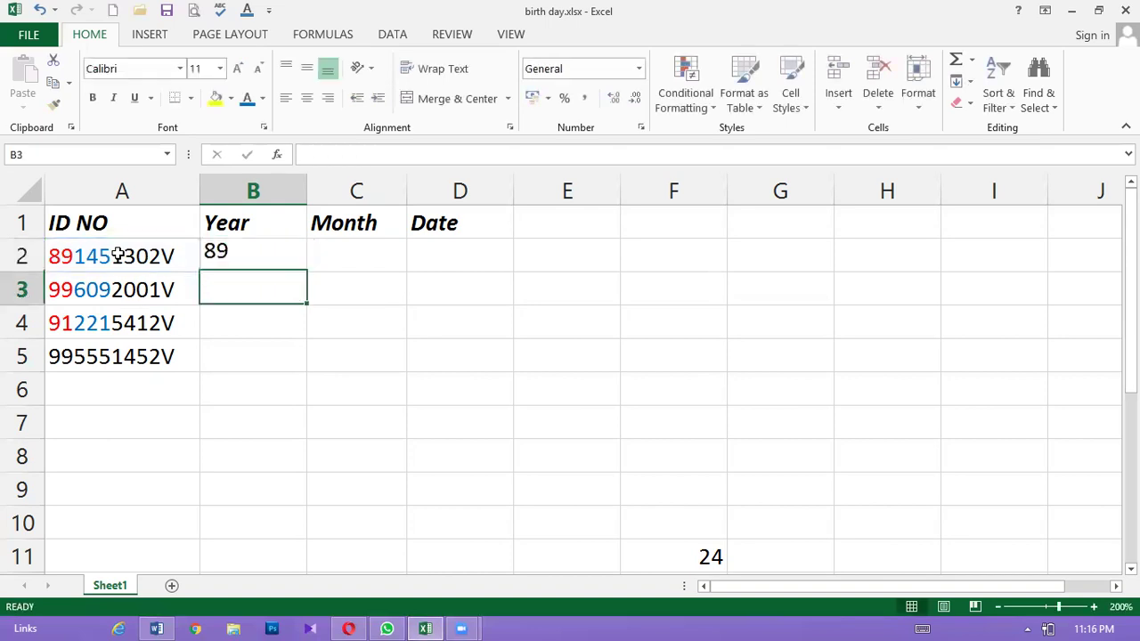
Examine the arguments of the LEFT formula in B2 without changing it
double_click(214, 256)
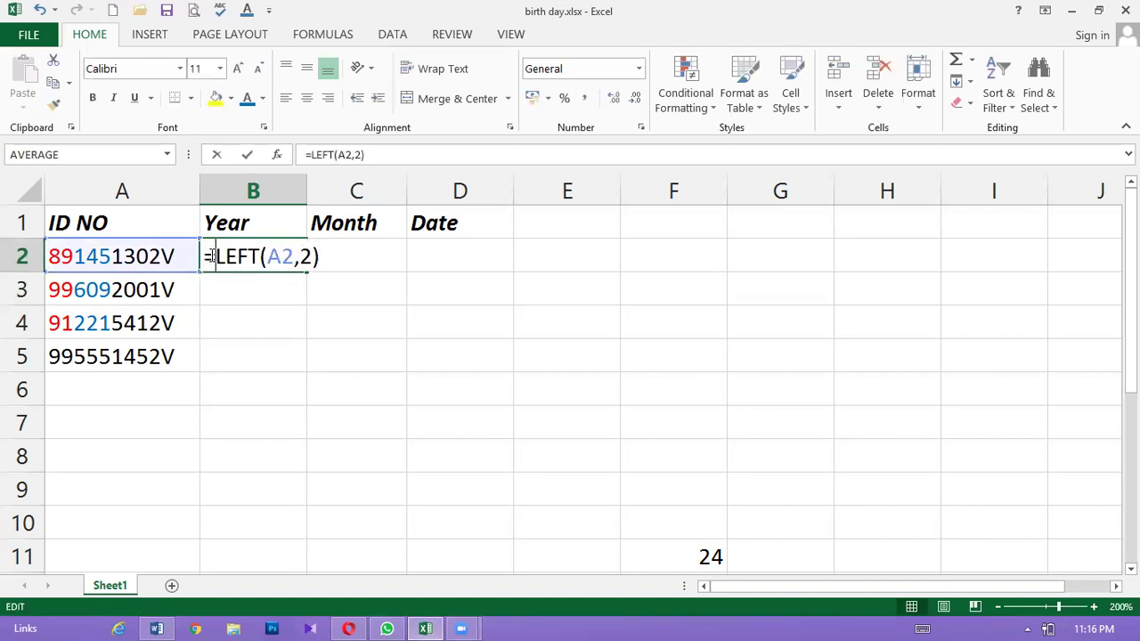
key("Right")
key("Right")
key("Right")
key("Right")
key("Right")
key("Right")
key("Right")
key("Right")
key("Right")
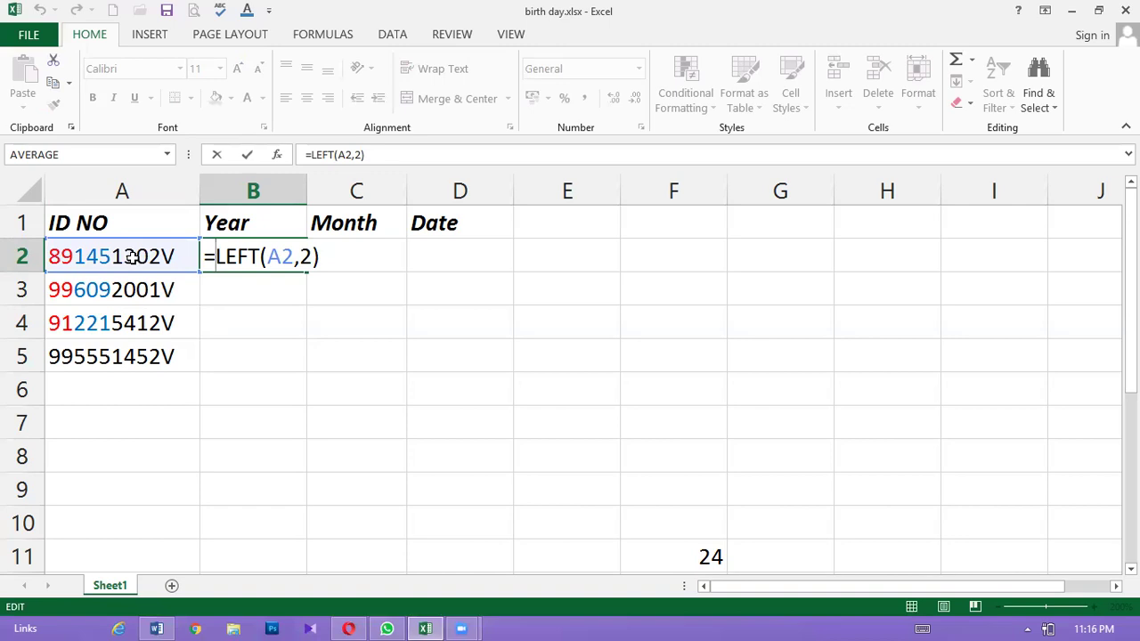
key("Return")
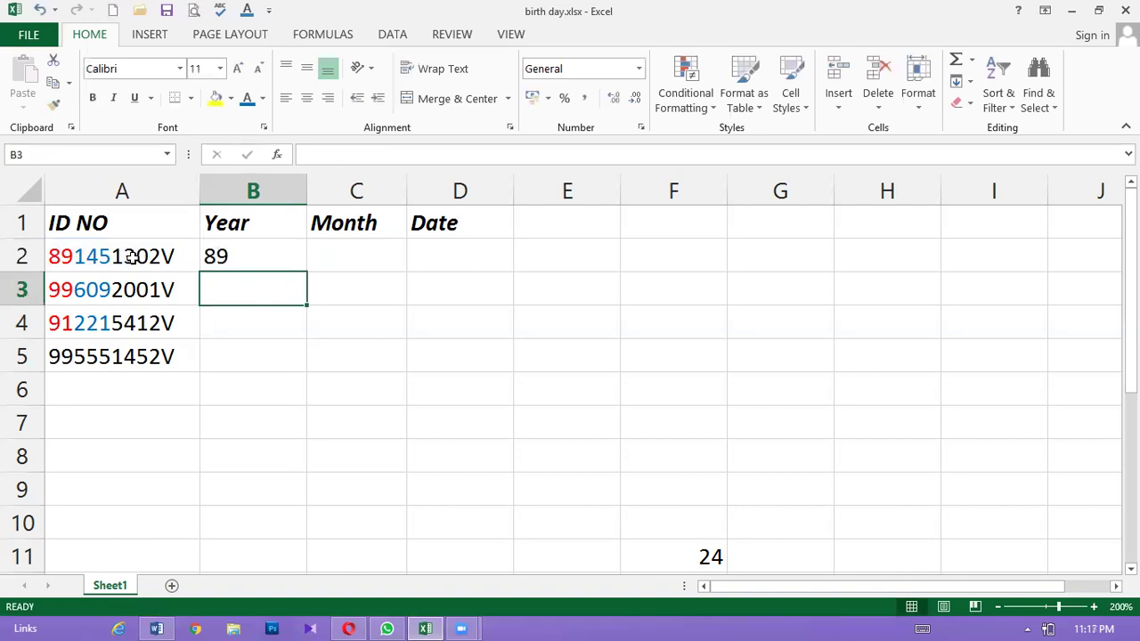
Fill the year formula from B2 down to B5
left_click(232, 254)
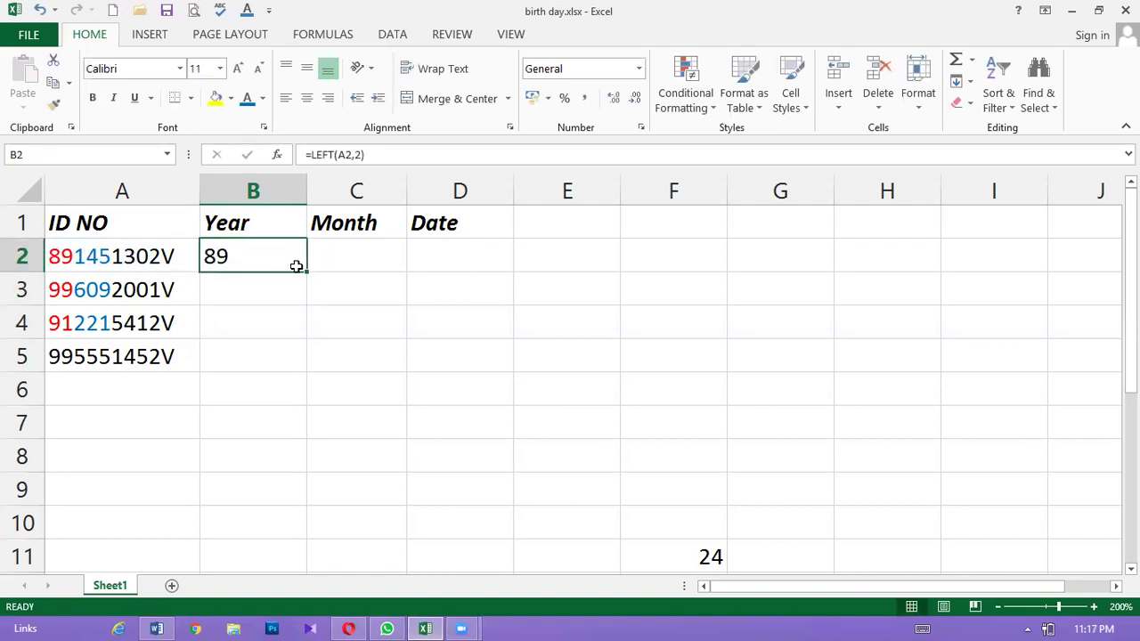
left_click_drag(294, 265, 296, 367)
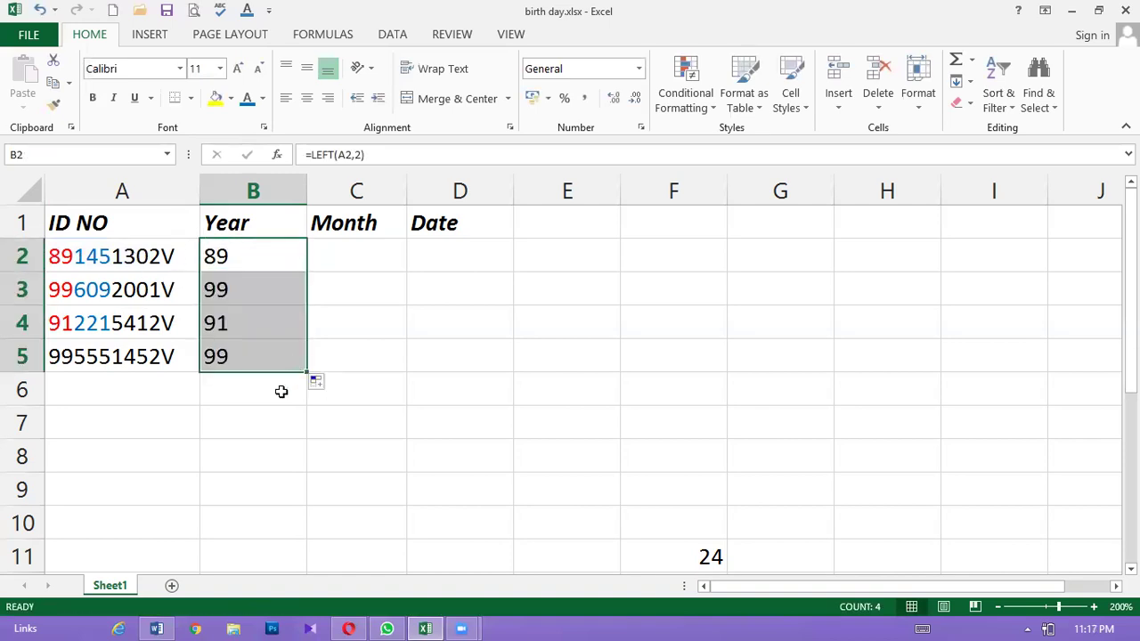
Add CONCATENATE with 19 as its first text in front of LEFT in the B2 formula and accept the suggested typo correction
double_click(222, 257)
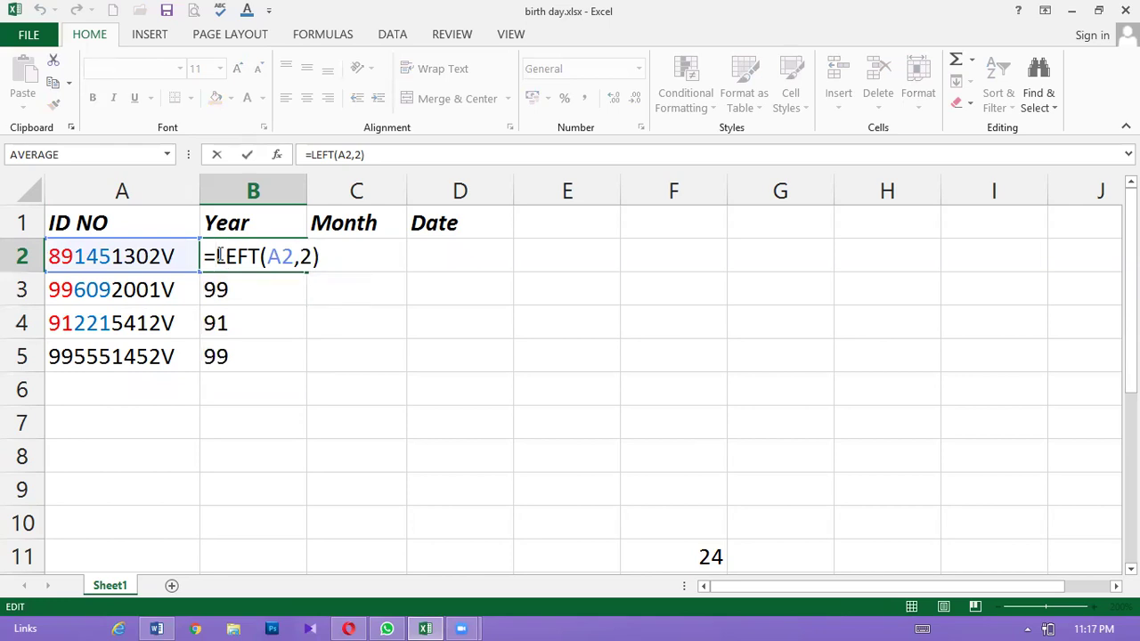
type("con")
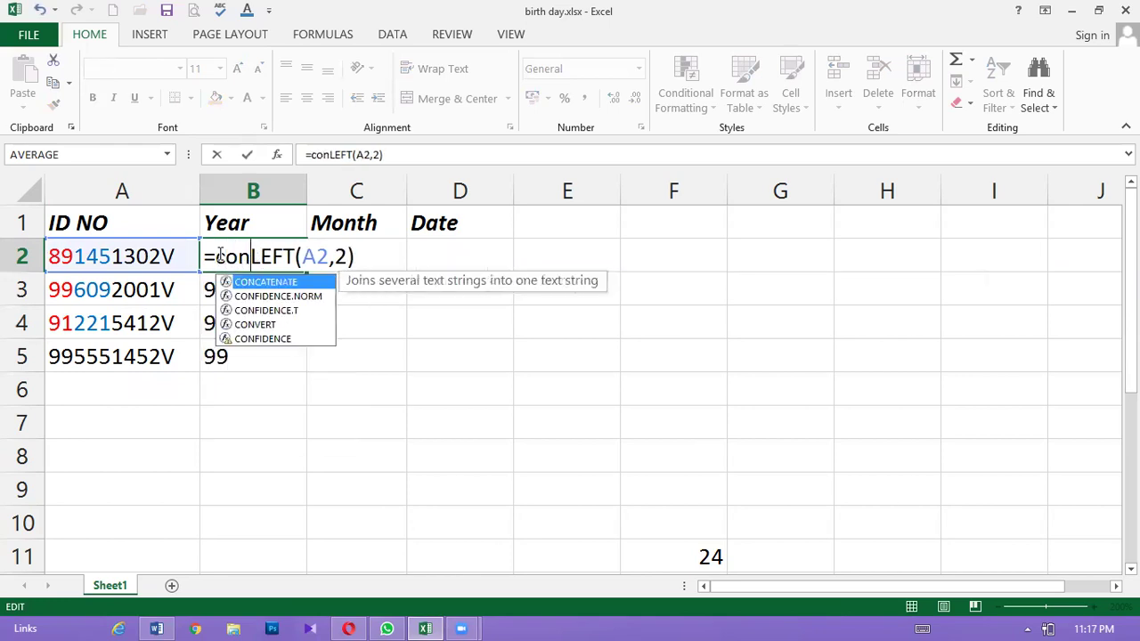
double_click(263, 284)
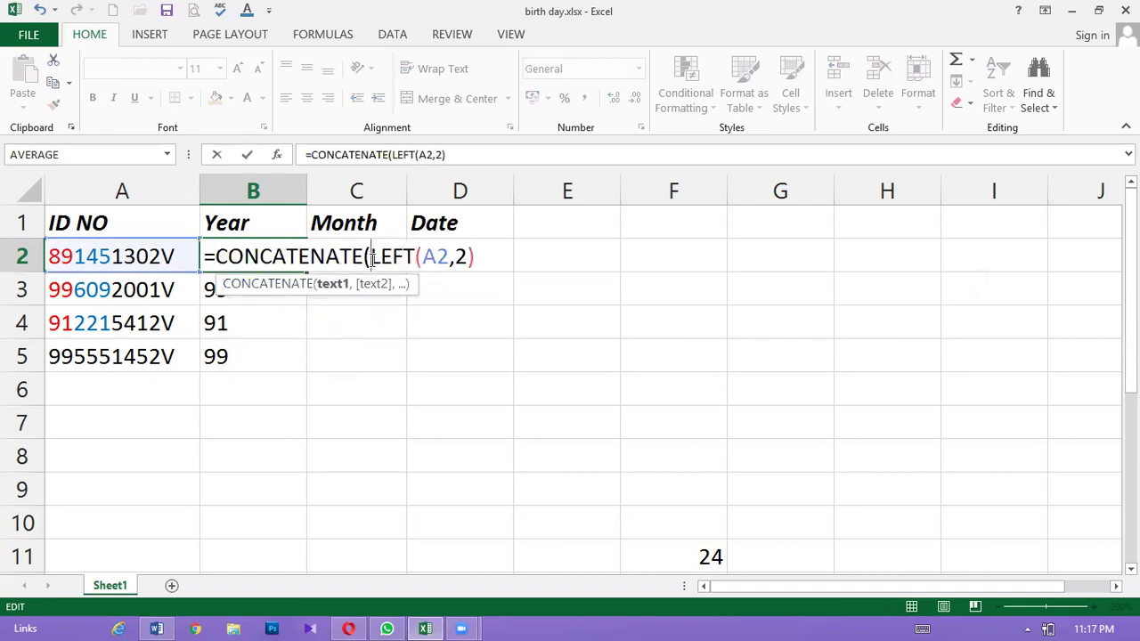
type("1")
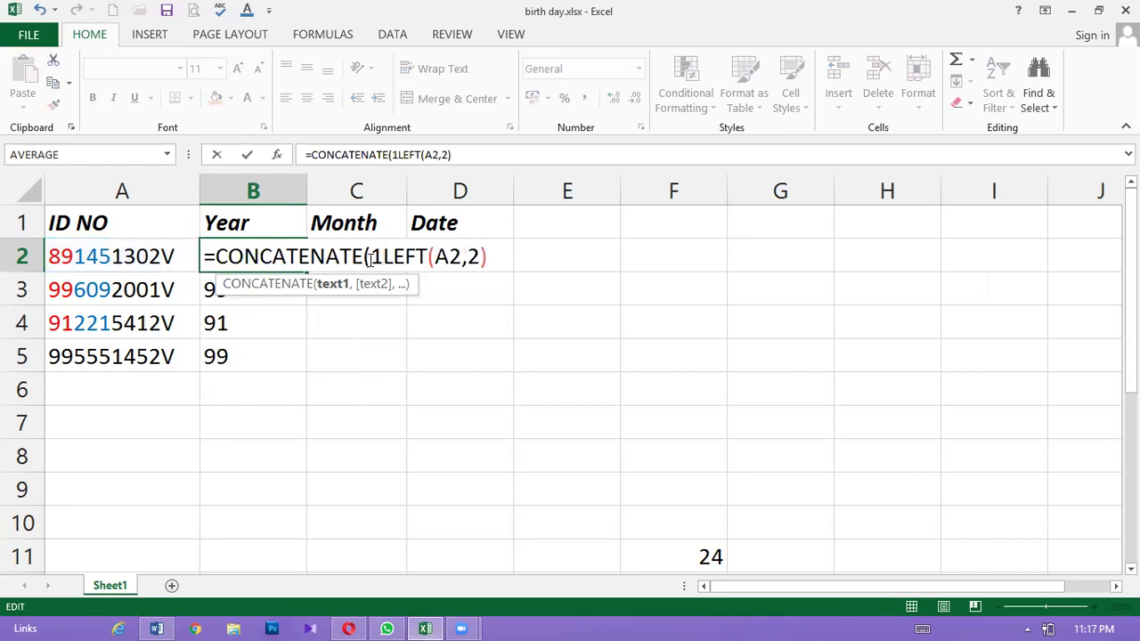
type("9,")
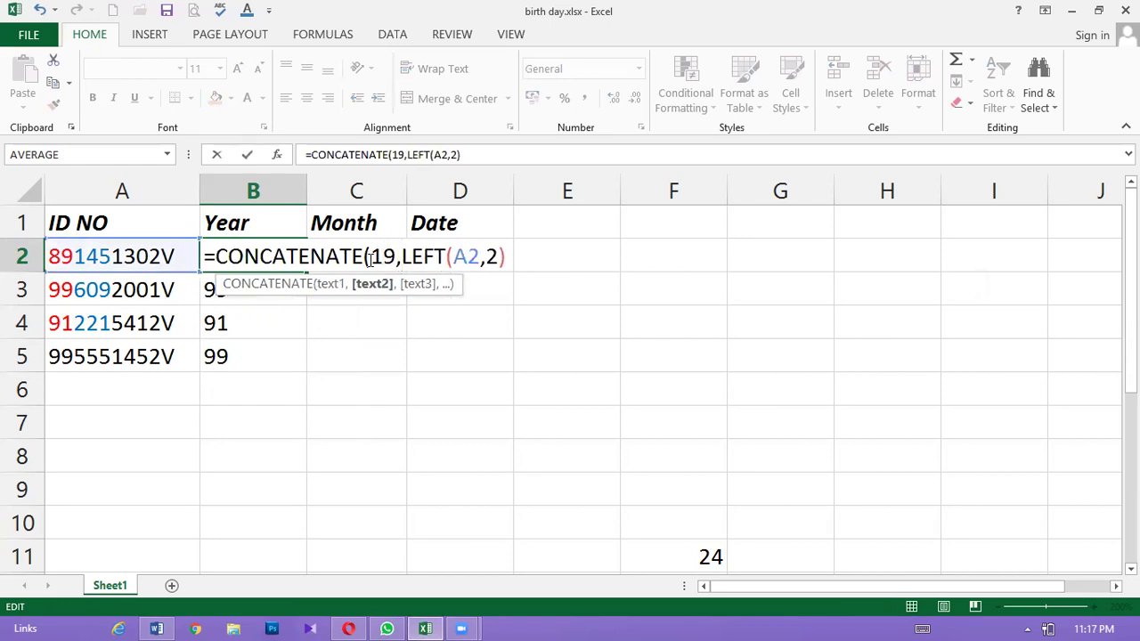
type(")")
key("Return")
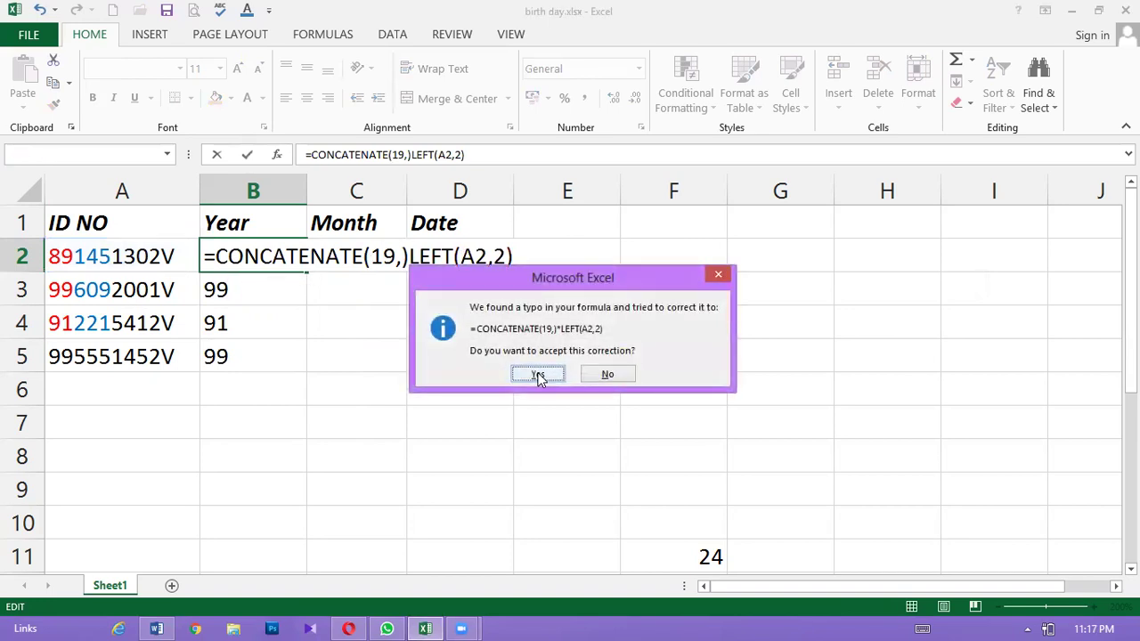
left_click(538, 375)
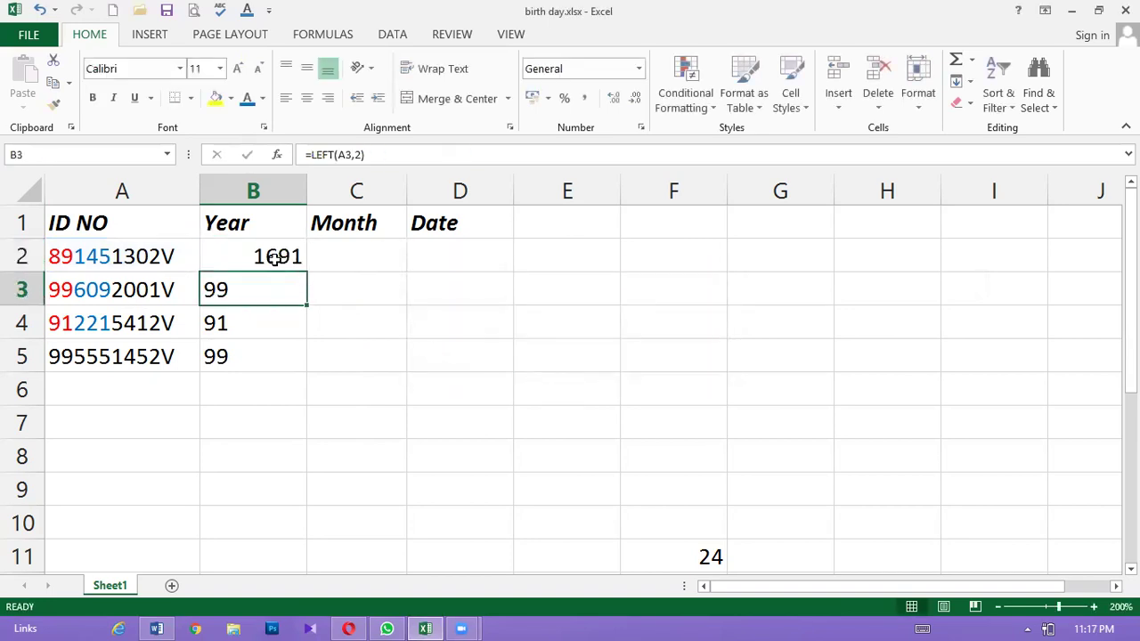
Correct the year formula in B2 to =CONCATENATE(19,LEFT(A2,2))
left_click(276, 259)
double_click(275, 259)
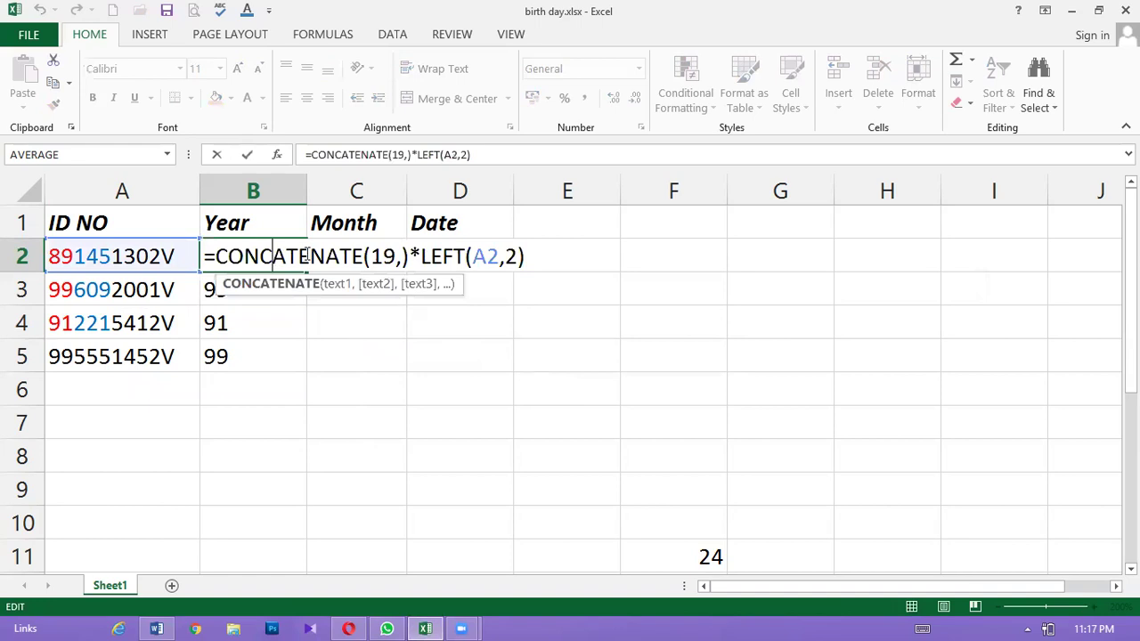
left_click(418, 256)
key("BackSpace")
key("BackSpace")
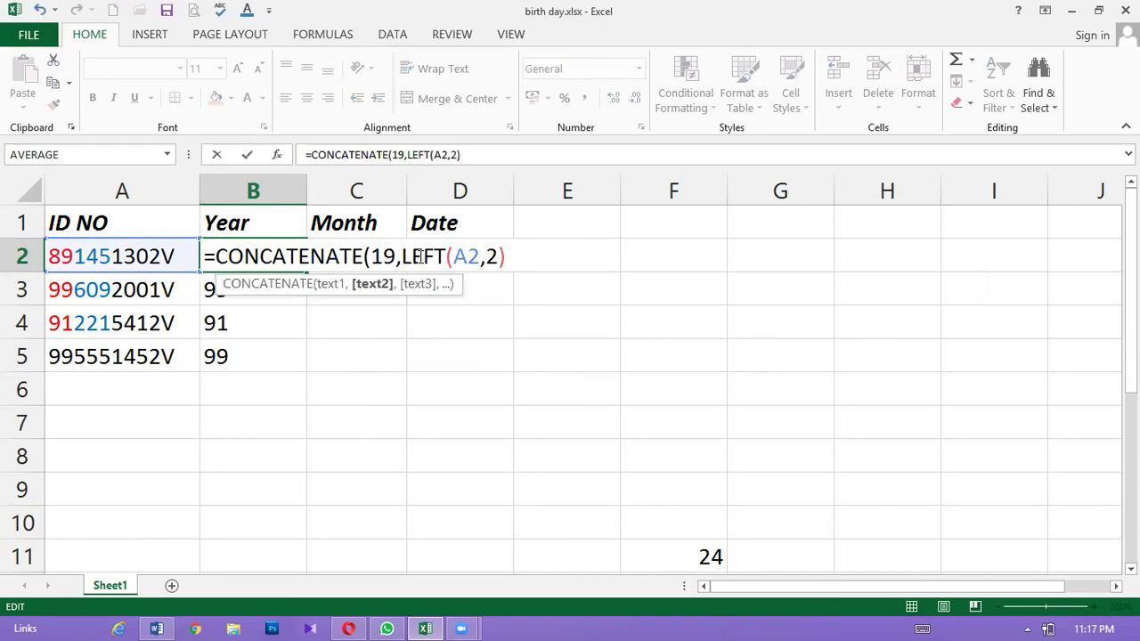
key("Return")
left_click(536, 375)
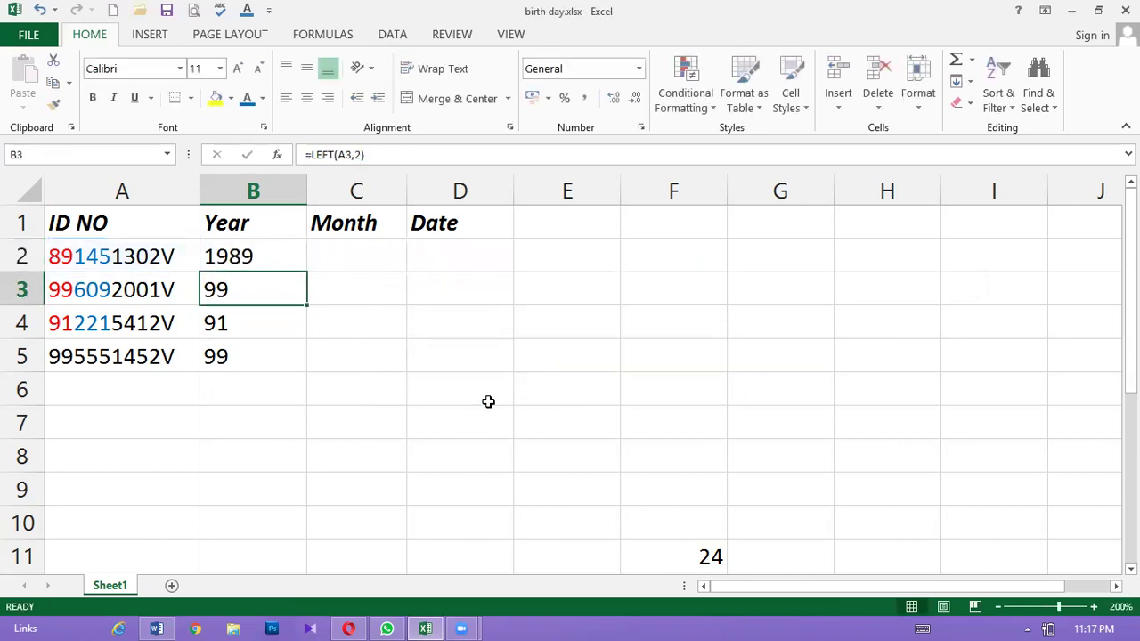
Fill the four-digit year formula from B2 down to B5 and review its CONCATENATE arguments
left_click(283, 264)
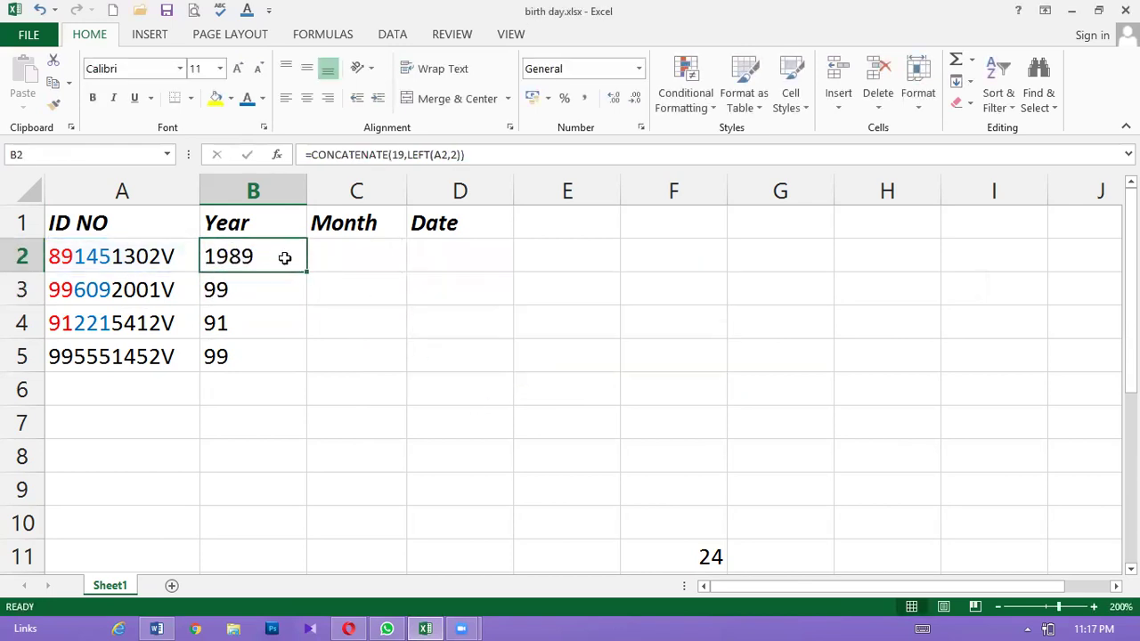
double_click(275, 256)
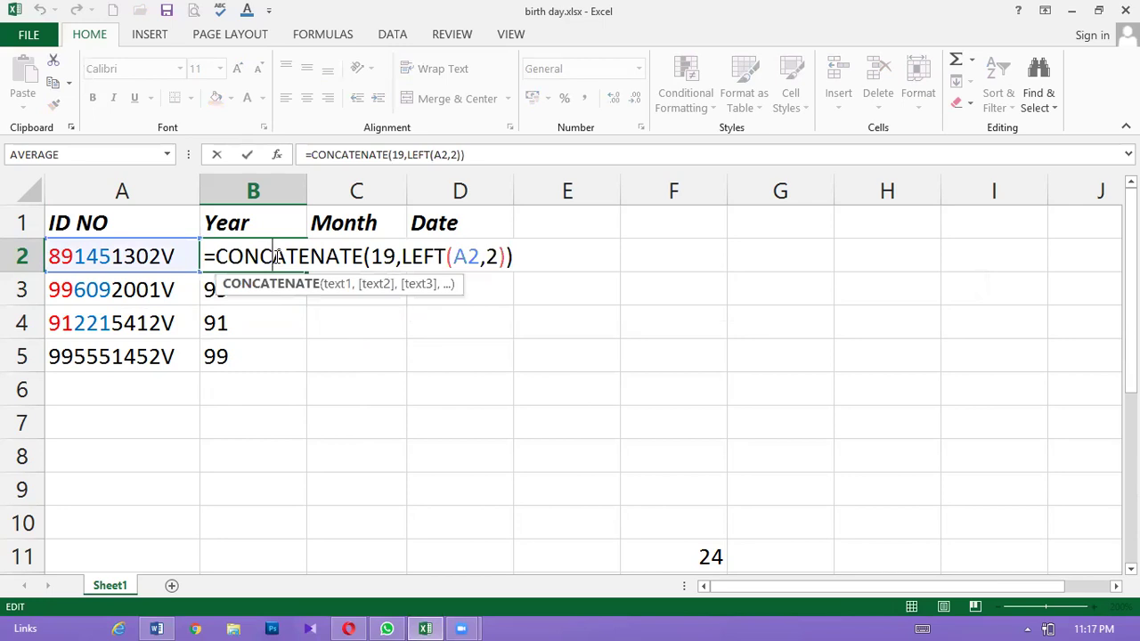
key("Return")
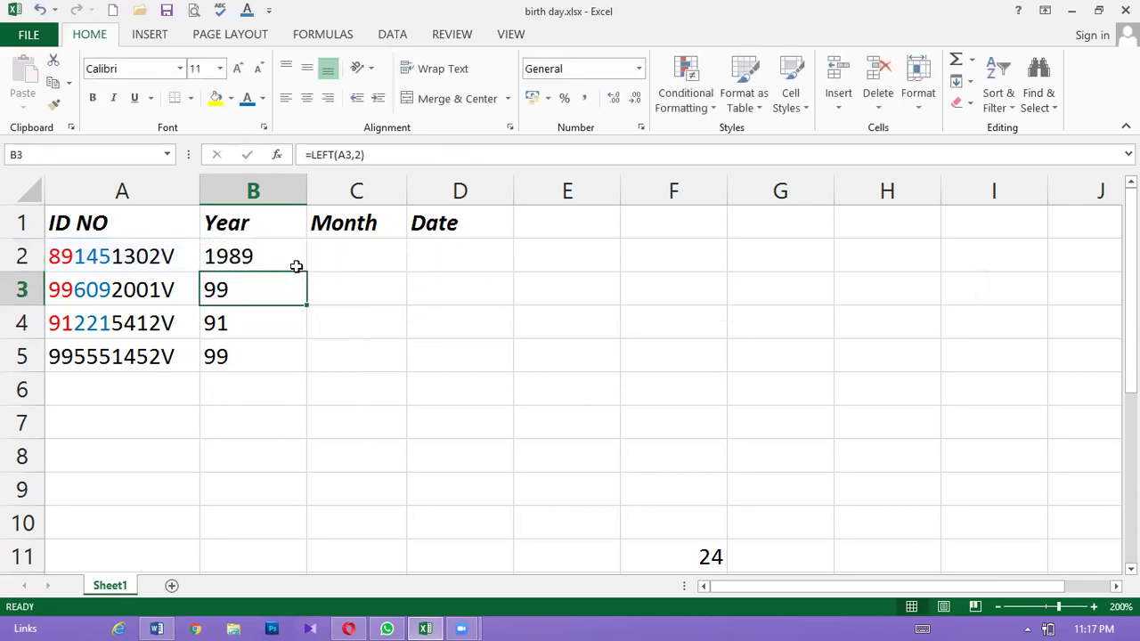
left_click(294, 265)
left_click_drag(306, 277, 288, 364)
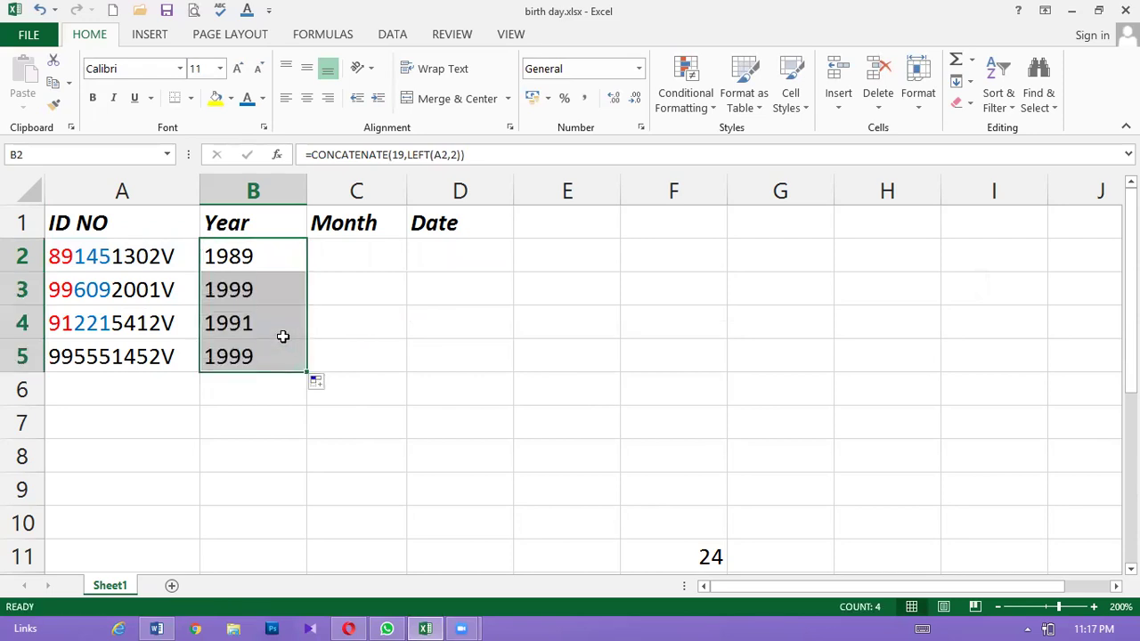
double_click(283, 257)
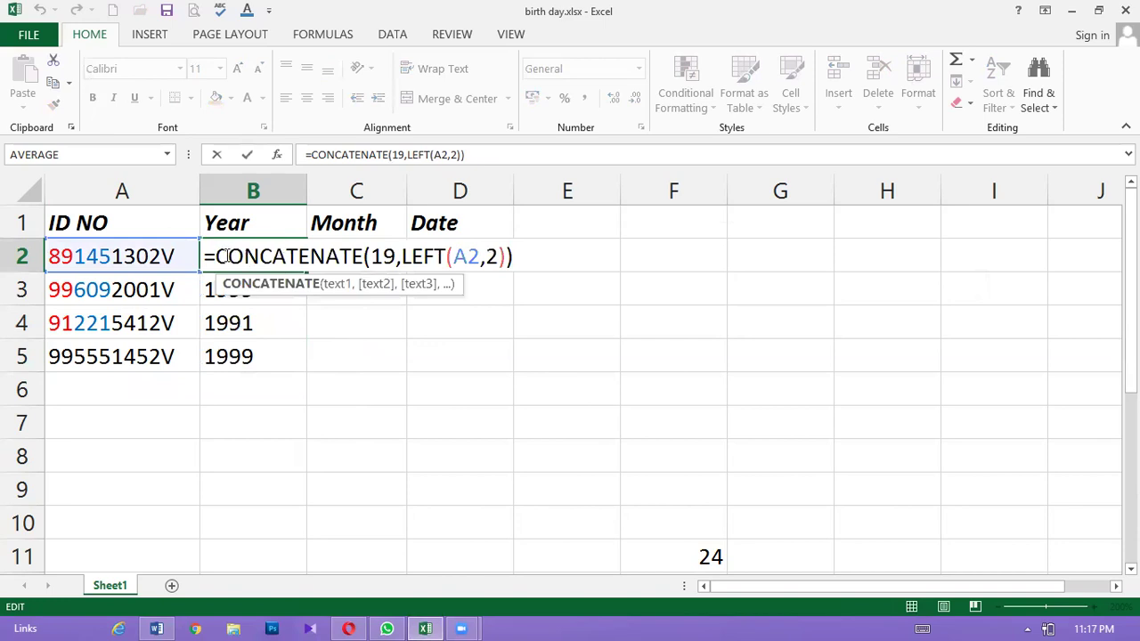
left_click_drag(215, 256, 497, 265)
key("Return")
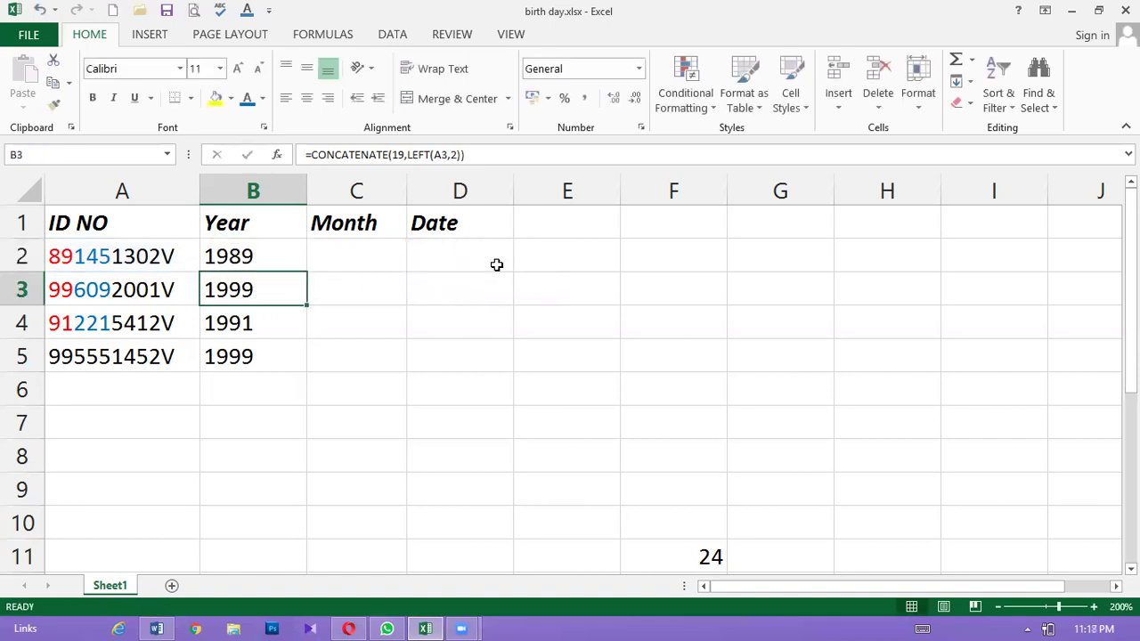
Enter =MID(A2,3,3) in C2 to extract the third to fifth digits of the ID
left_click(352, 259)
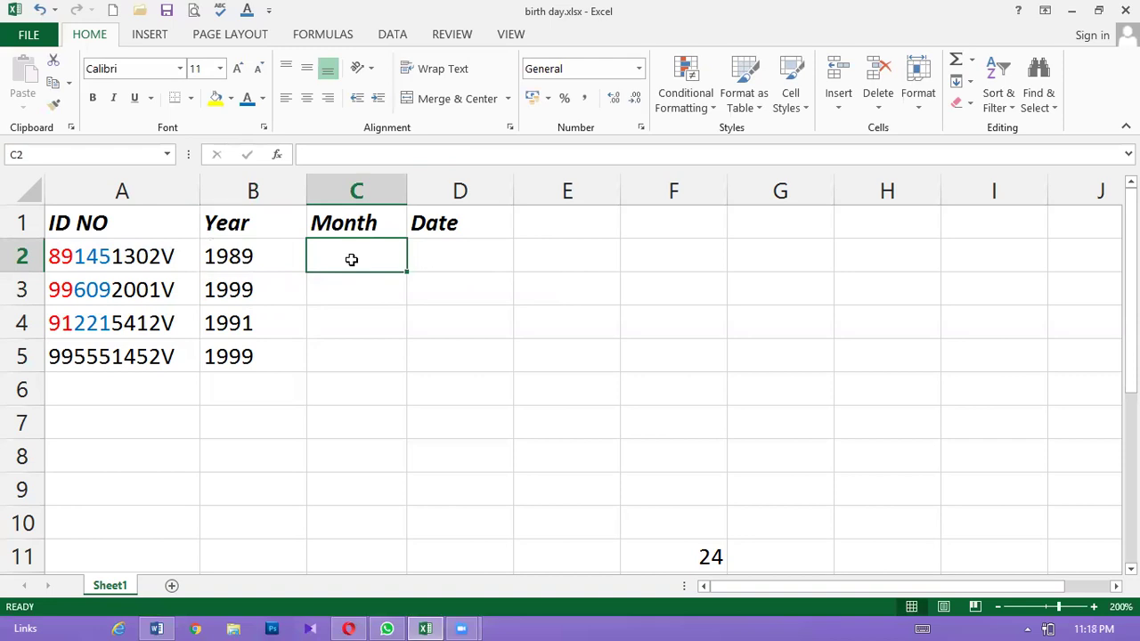
type("=")
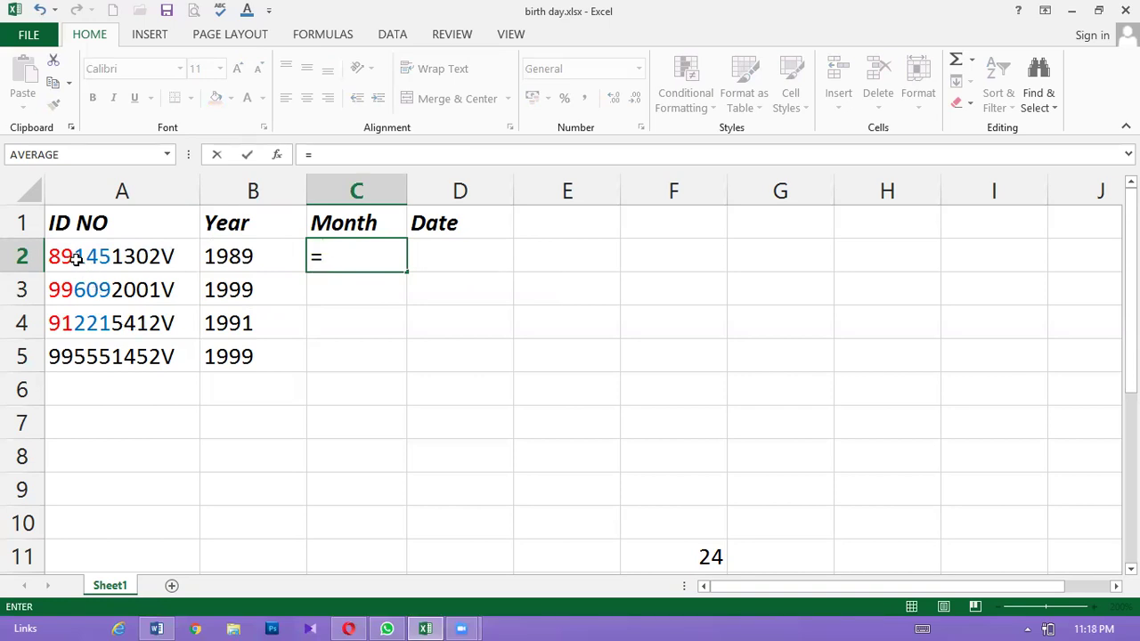
type("mi")
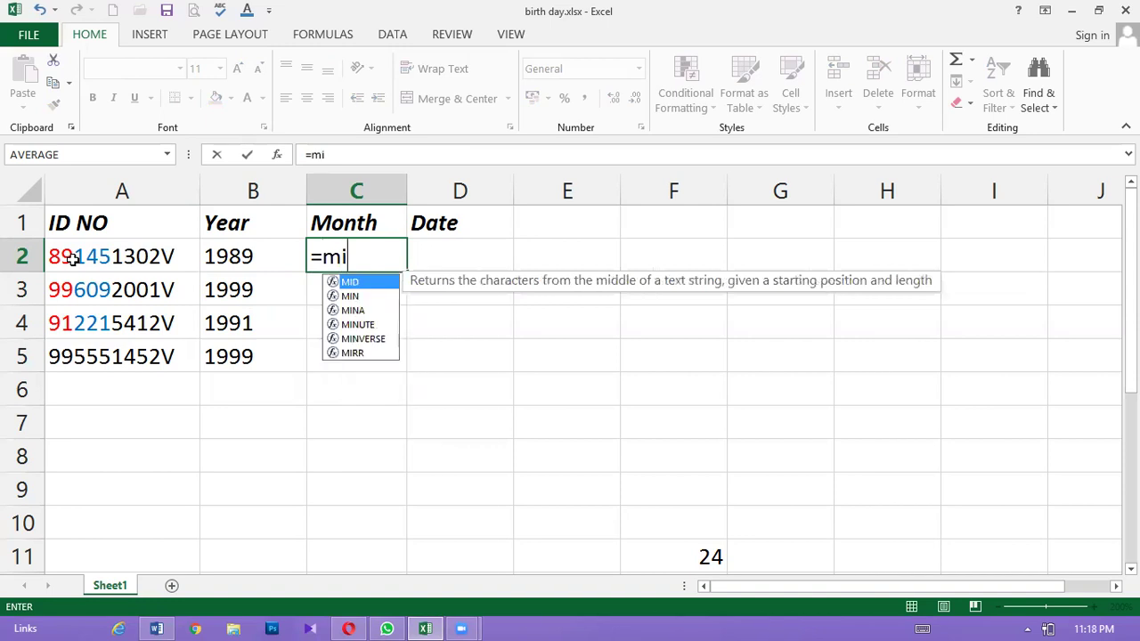
type("d")
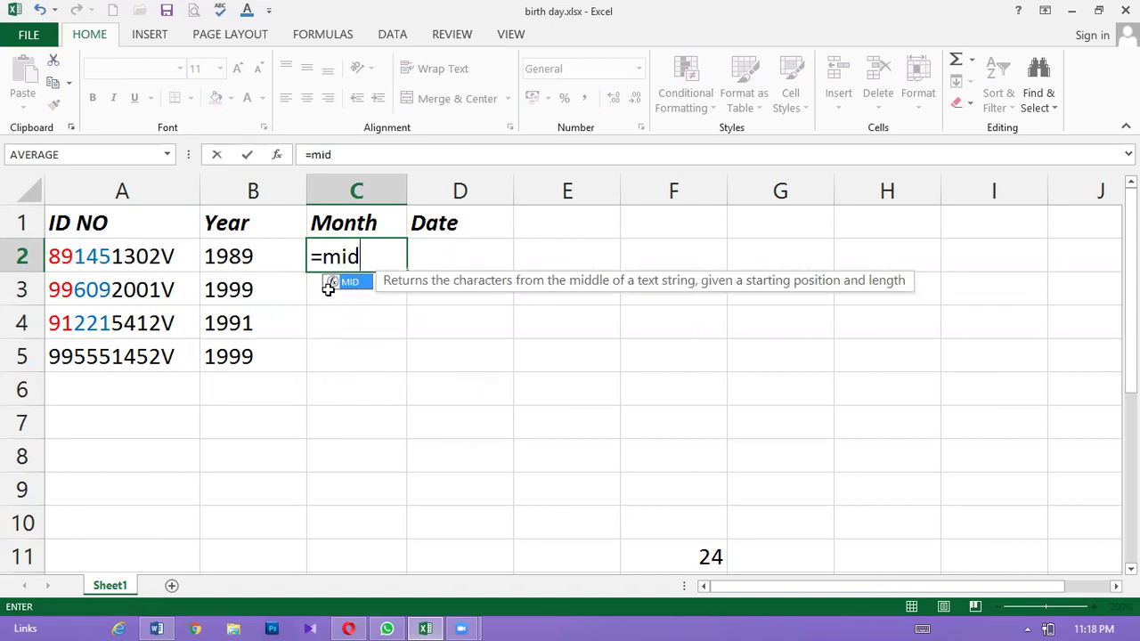
double_click(360, 283)
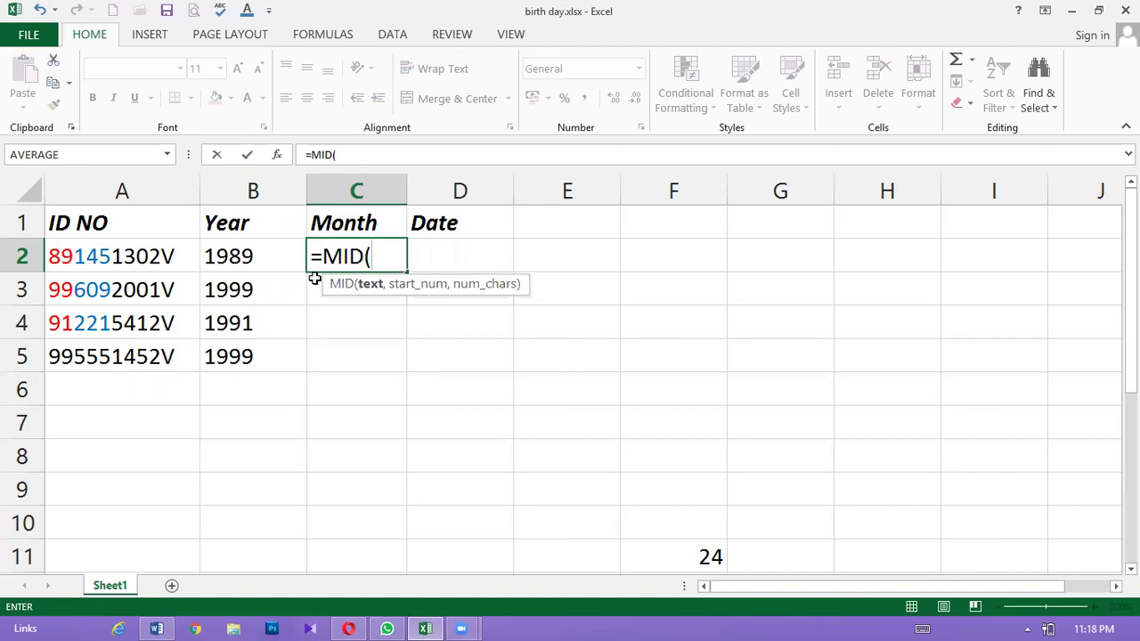
left_click(125, 256)
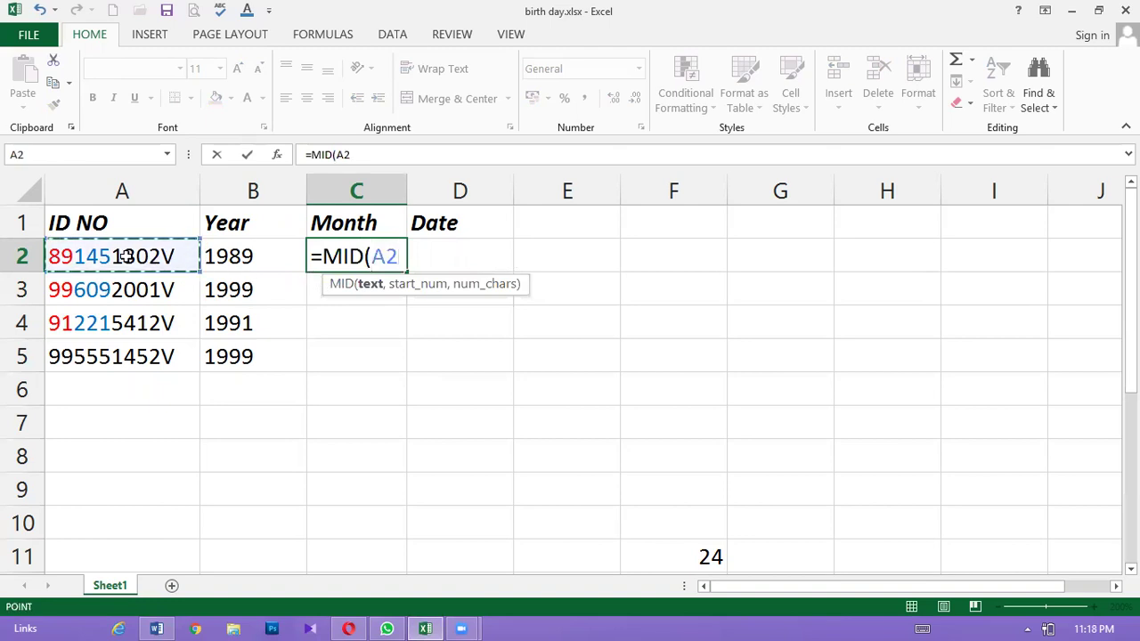
type(",")
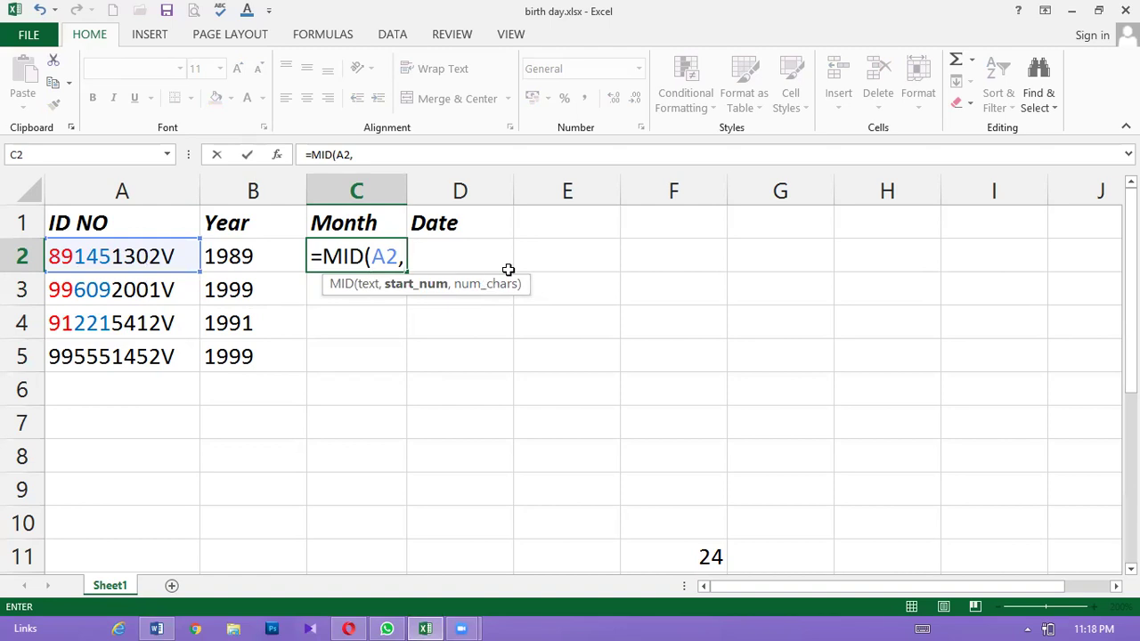
type("3,3")
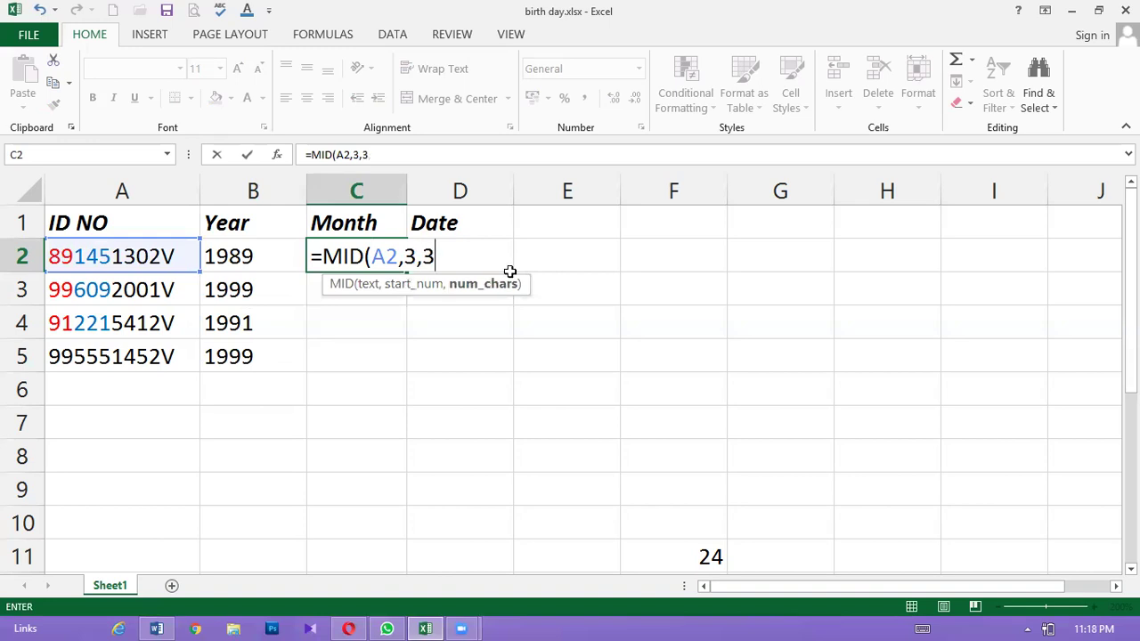
type(")")
key("Return")
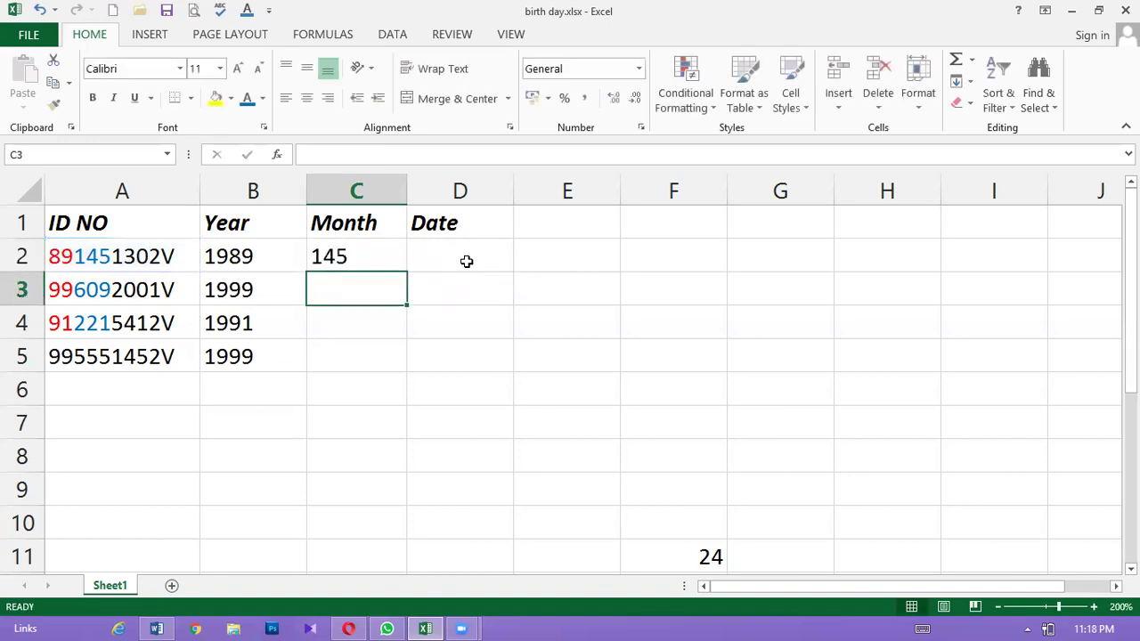
Fill the MID formula from C2 down to C5
double_click(386, 257)
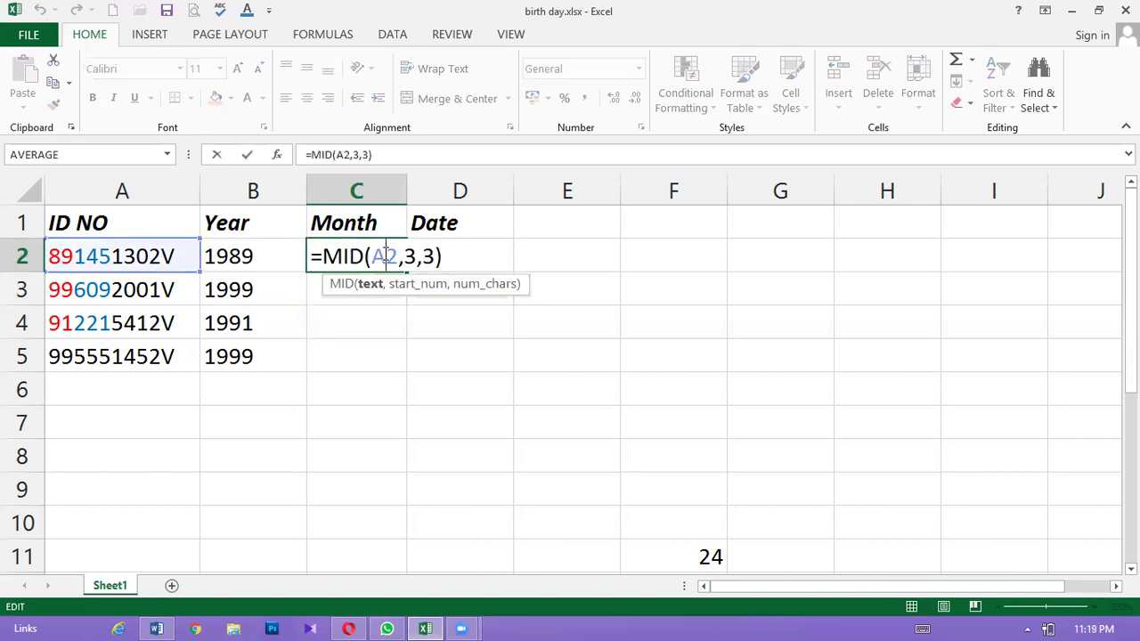
key("Return")
left_click(382, 254)
left_click_drag(407, 274, 410, 361)
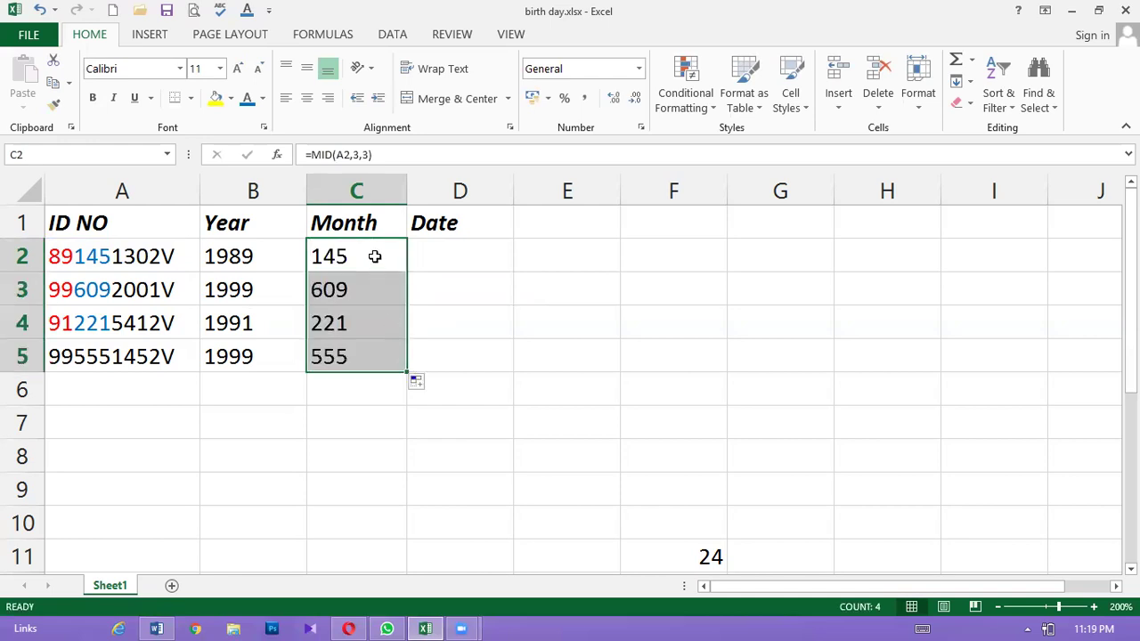
Change the C2 formula to =VALUE(MID(A2,3,3)) and fill it down to C5
left_click(375, 256)
double_click(374, 256)
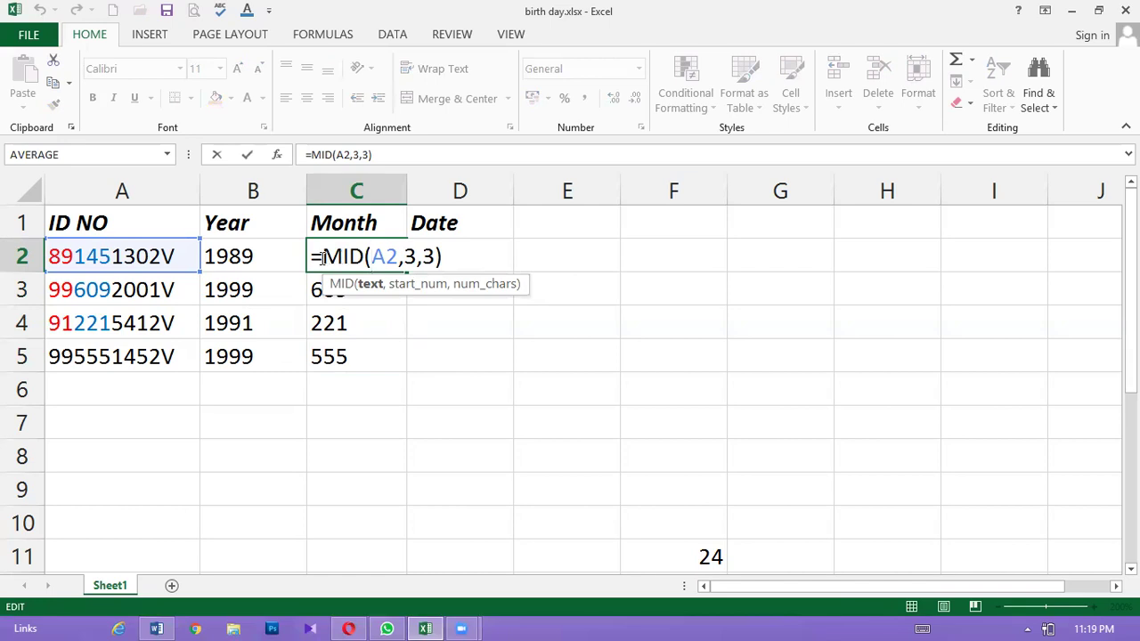
left_click(322, 256)
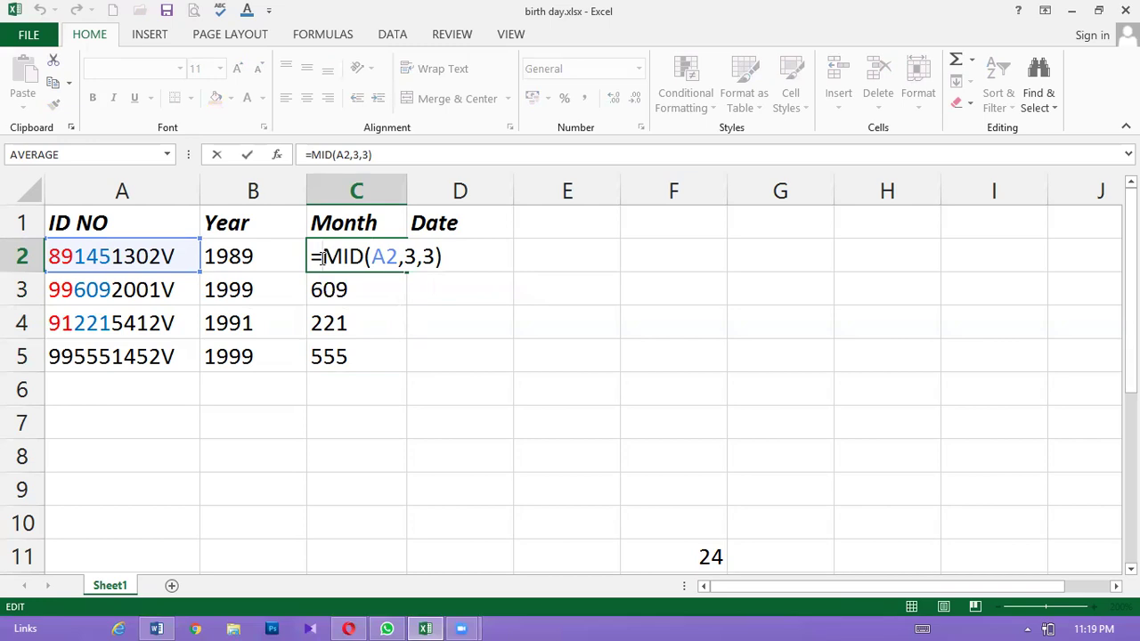
type("v")
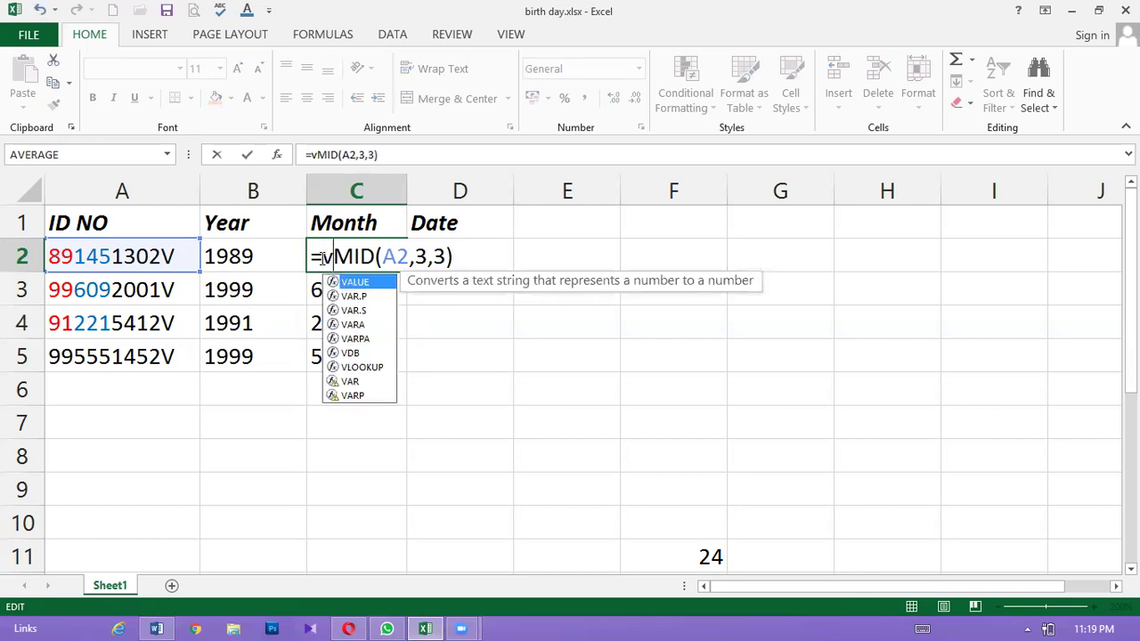
double_click(348, 281)
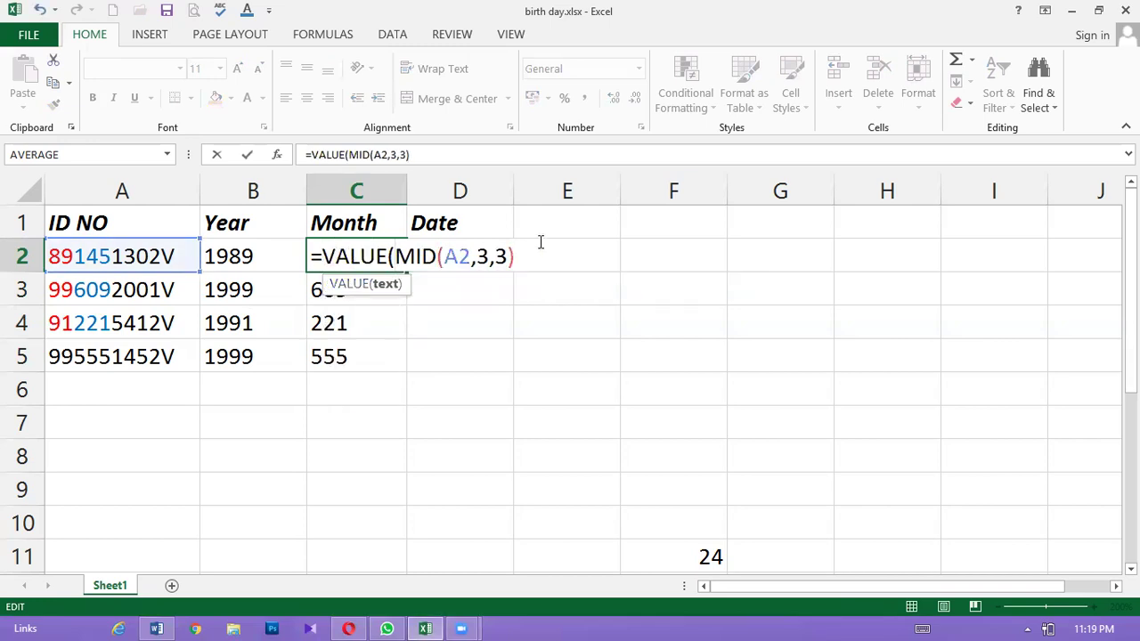
type(")")
key("Return")
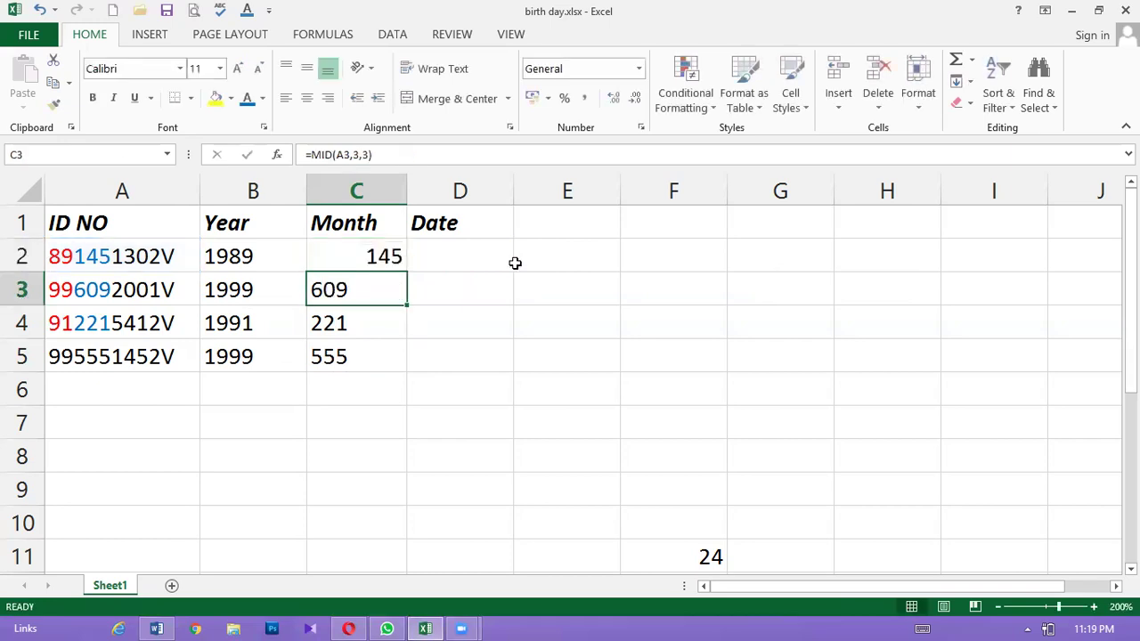
left_click(371, 260)
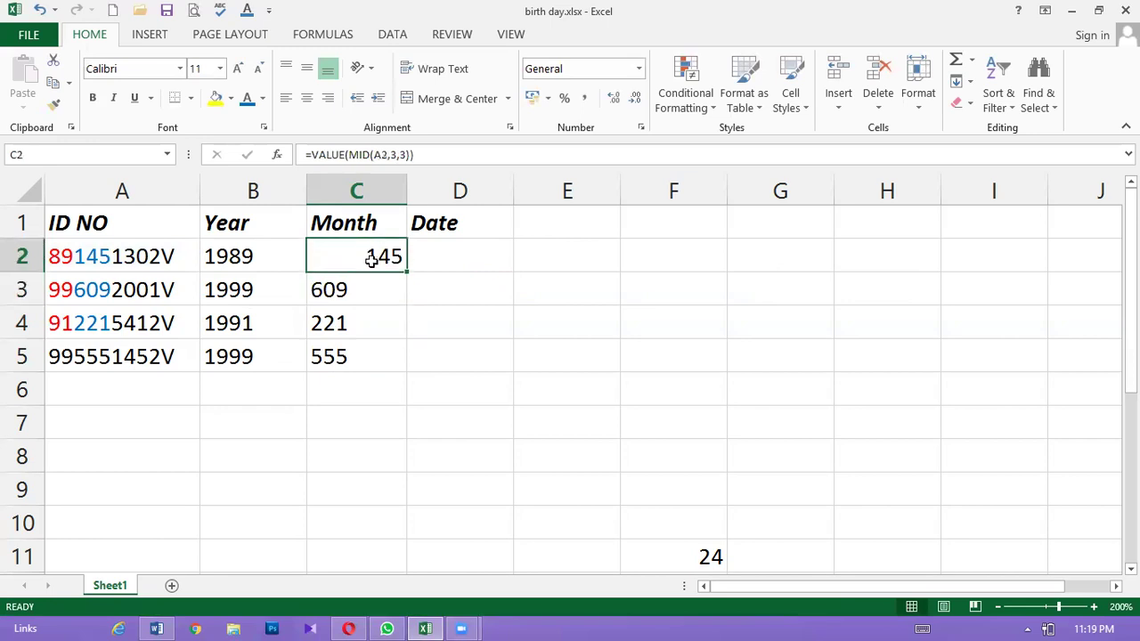
left_click_drag(406, 271, 407, 360)
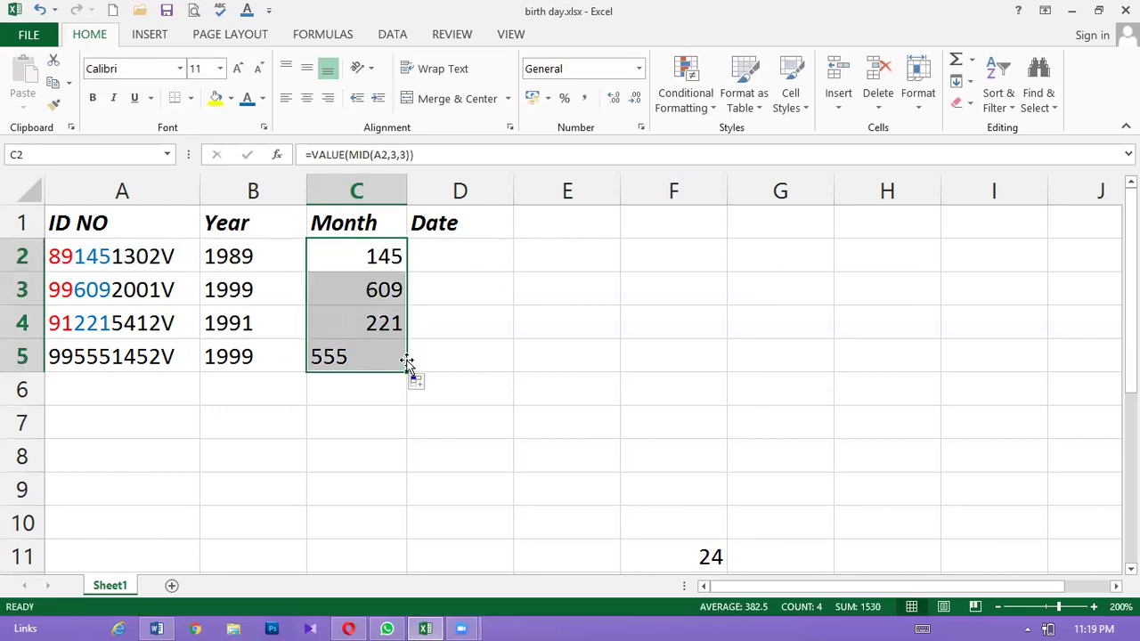
Change the C2 formula to =MONTH(VALUE(MID(A2,3,3))) and fill it down to C5
double_click(373, 257)
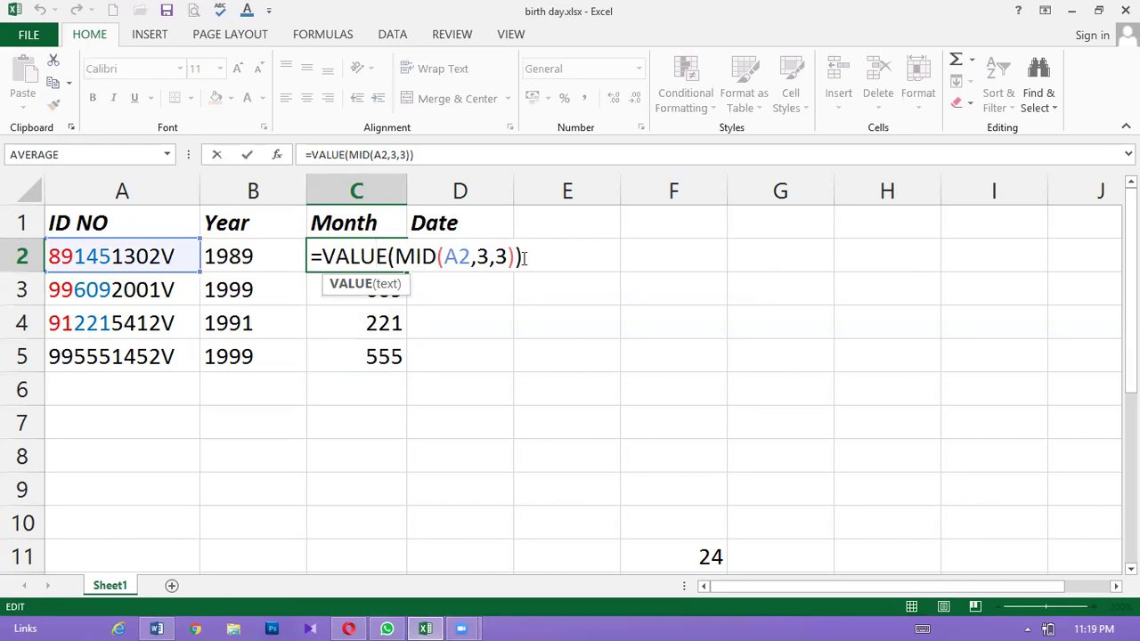
left_click(323, 257)
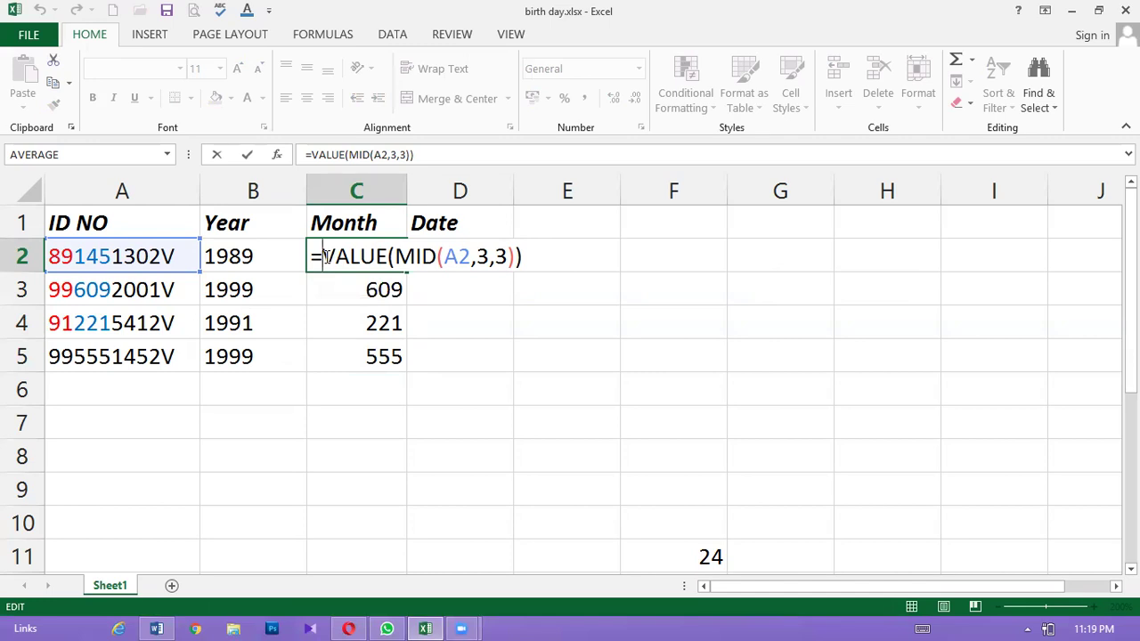
type("mont")
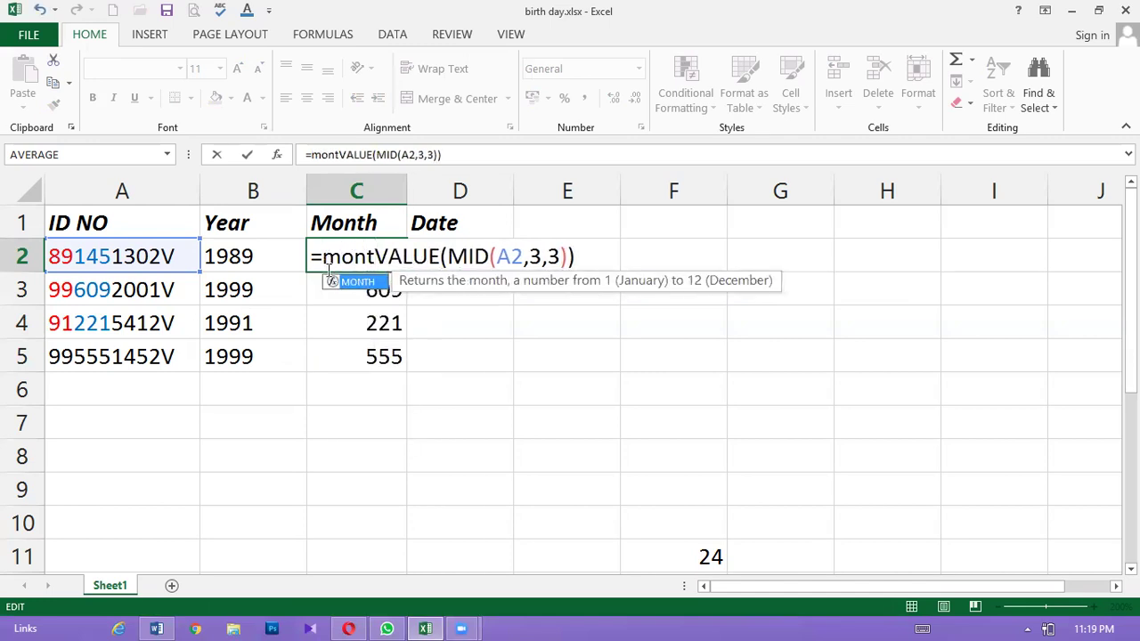
double_click(347, 283)
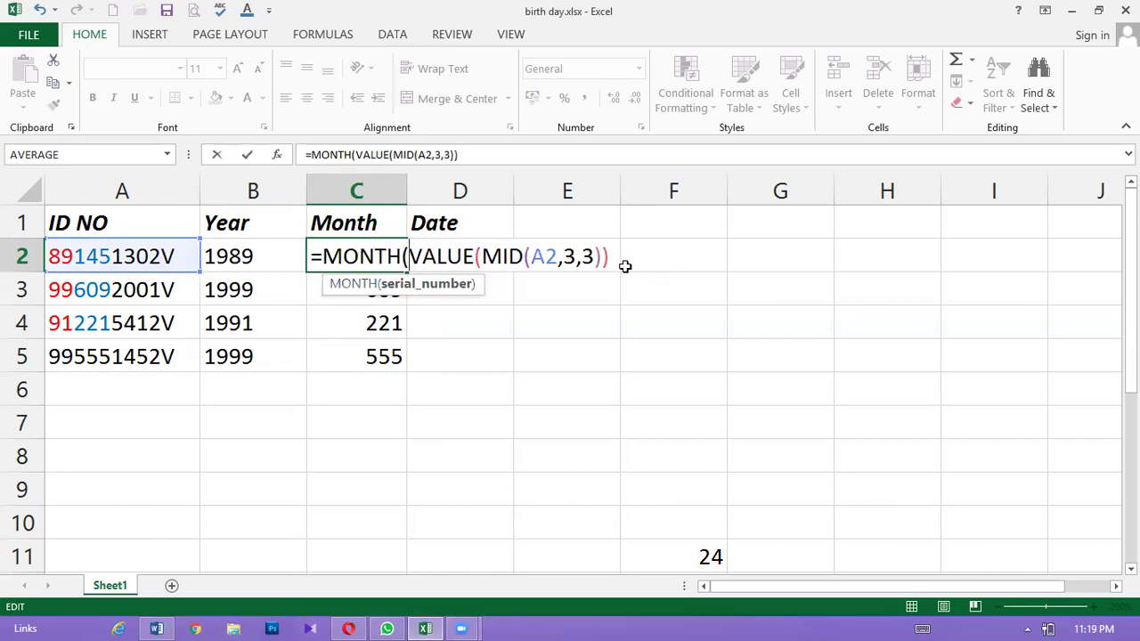
type(")")
key("Return")
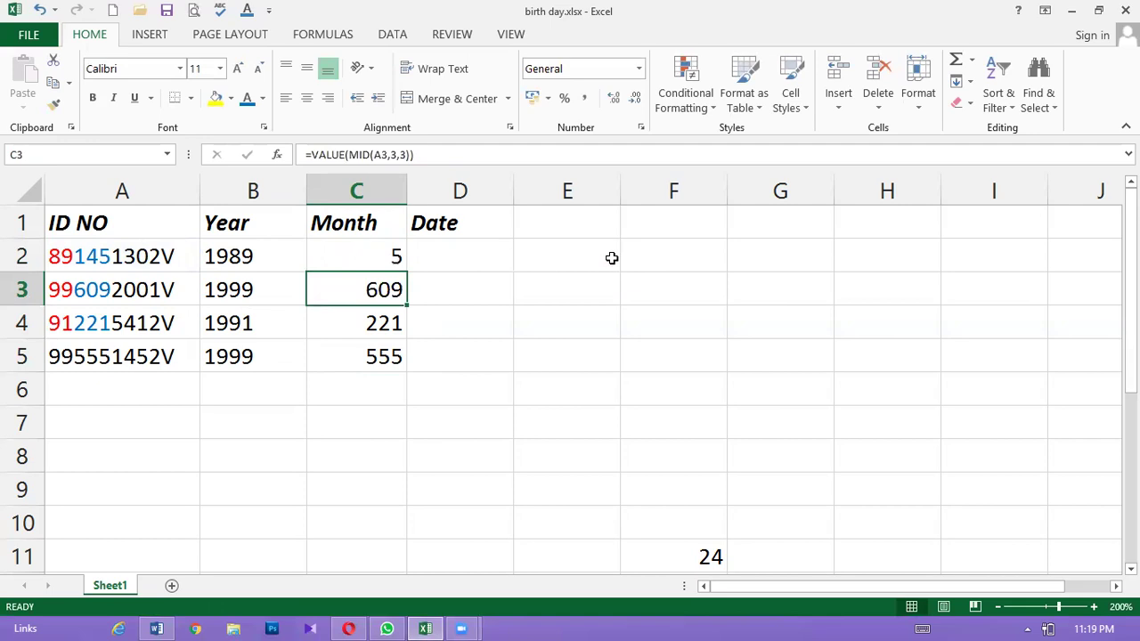
left_click(347, 249)
left_click_drag(407, 272, 406, 359)
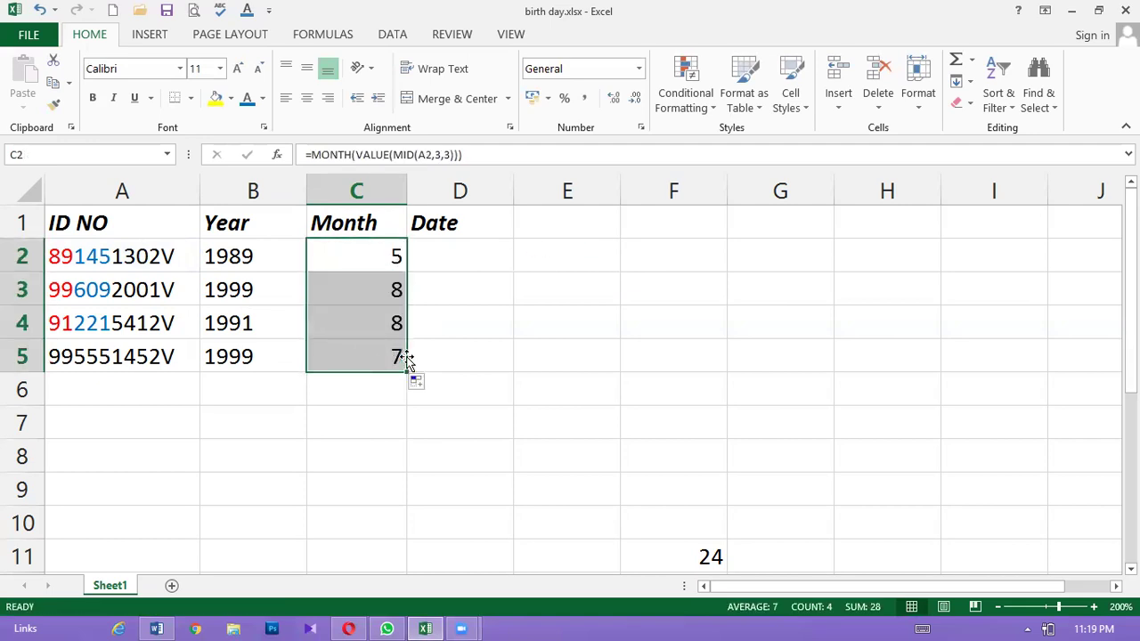
Review the month formula in C2 and insert if( directly before MONTH
left_click(359, 256)
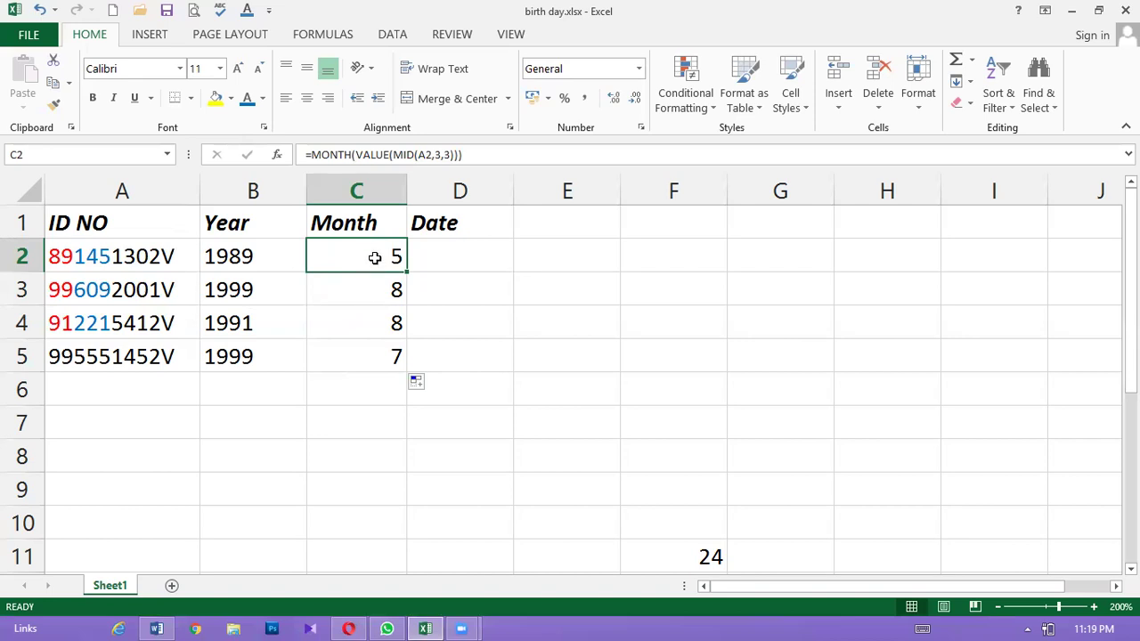
double_click(375, 257)
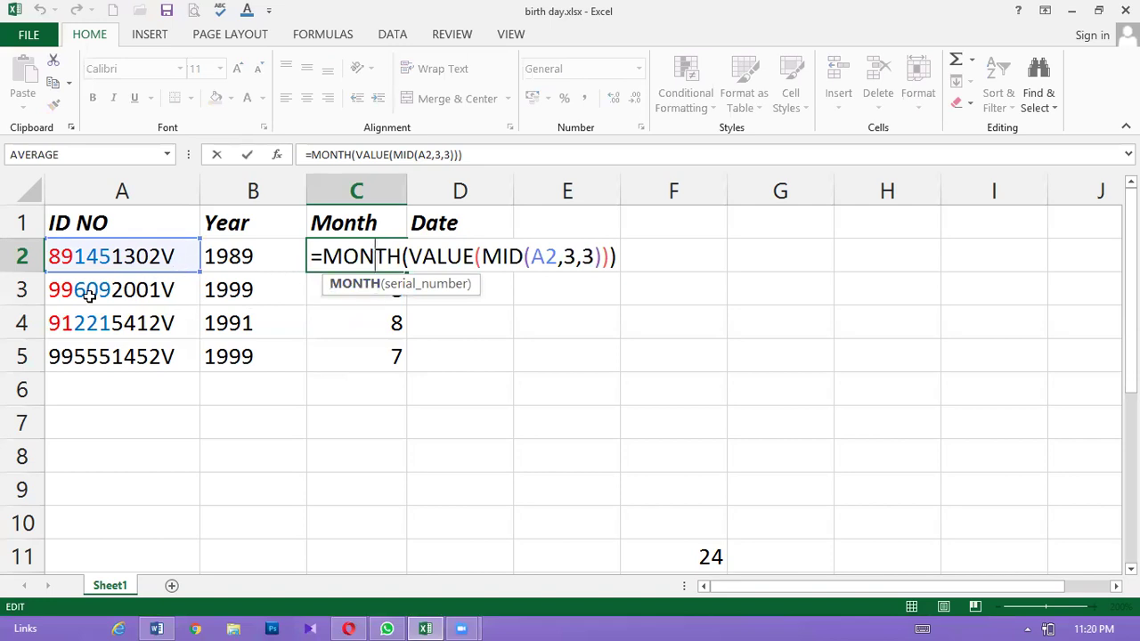
key("Return")
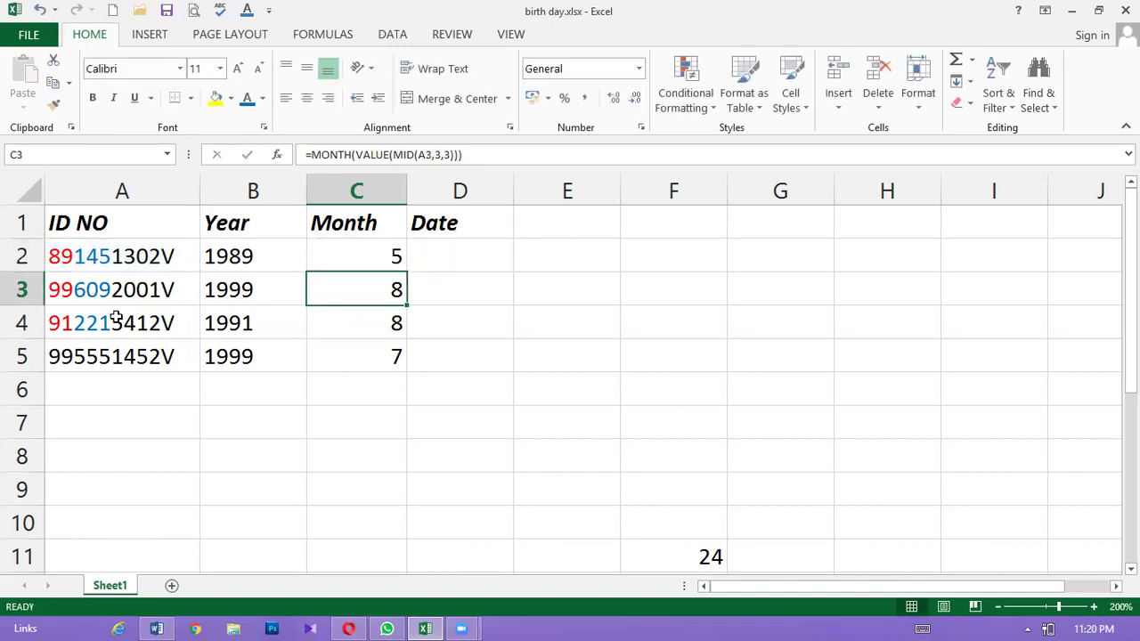
double_click(341, 259)
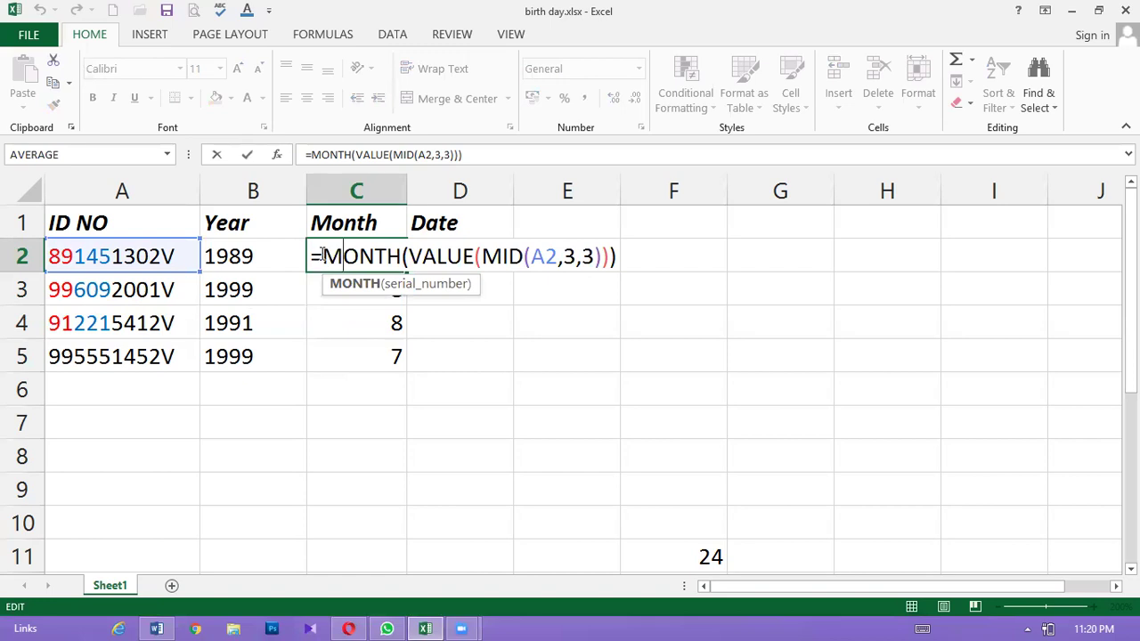
left_click(323, 256)
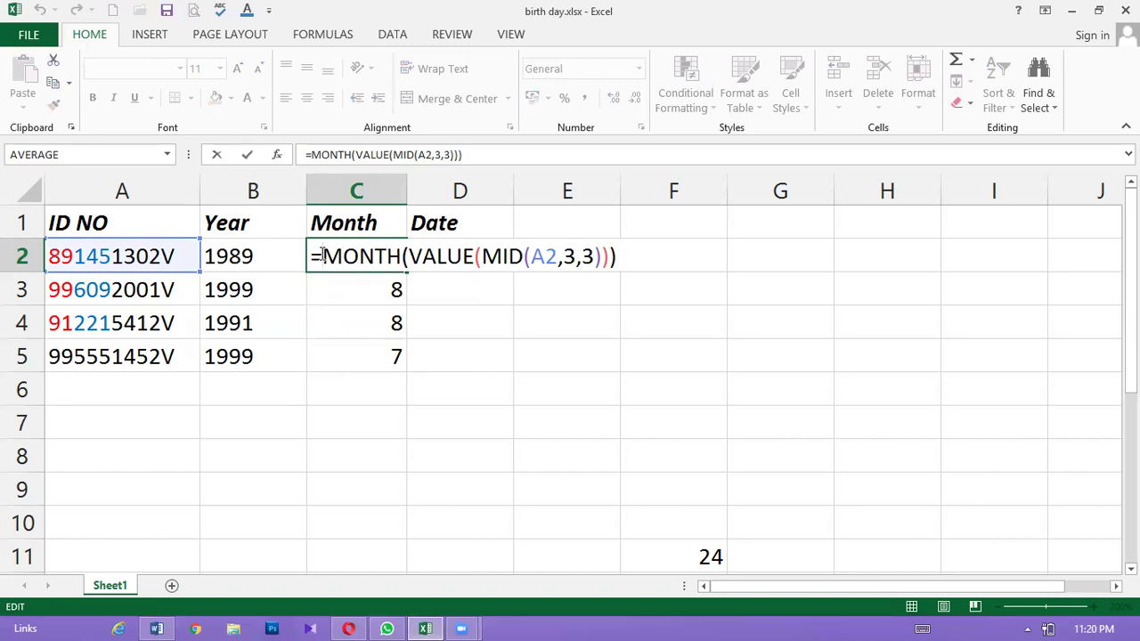
type("if(")
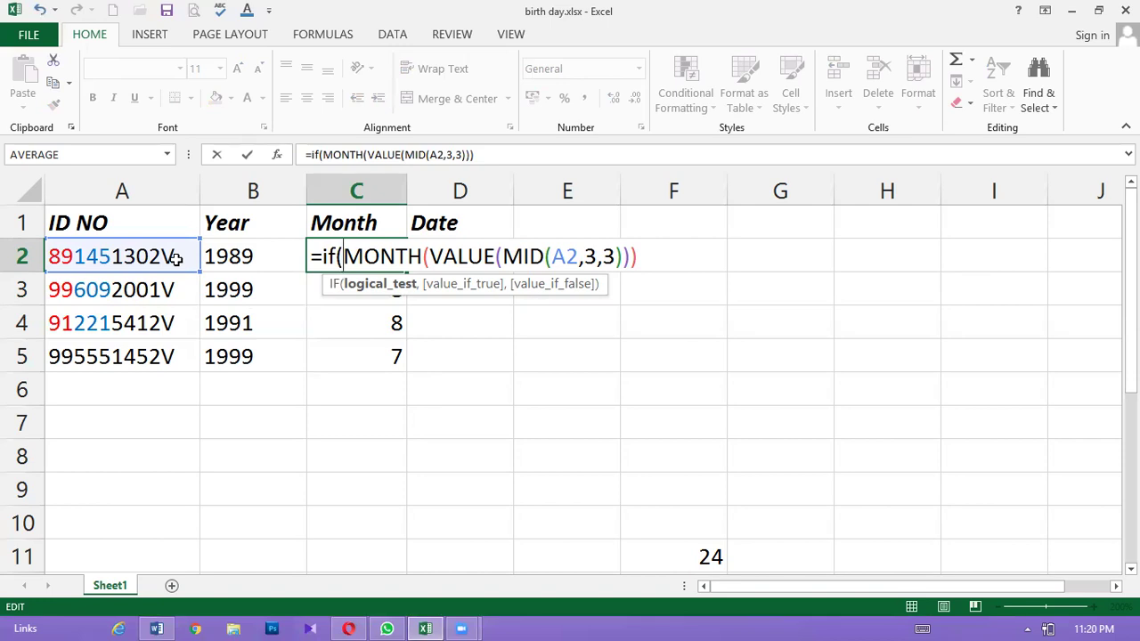
Insert value(mid(A2,3,3))) as the start of the IF logical test in C2, ahead of MONTH
left_click(176, 258)
key("BackSpace")
key("BackSpace")
type("value")
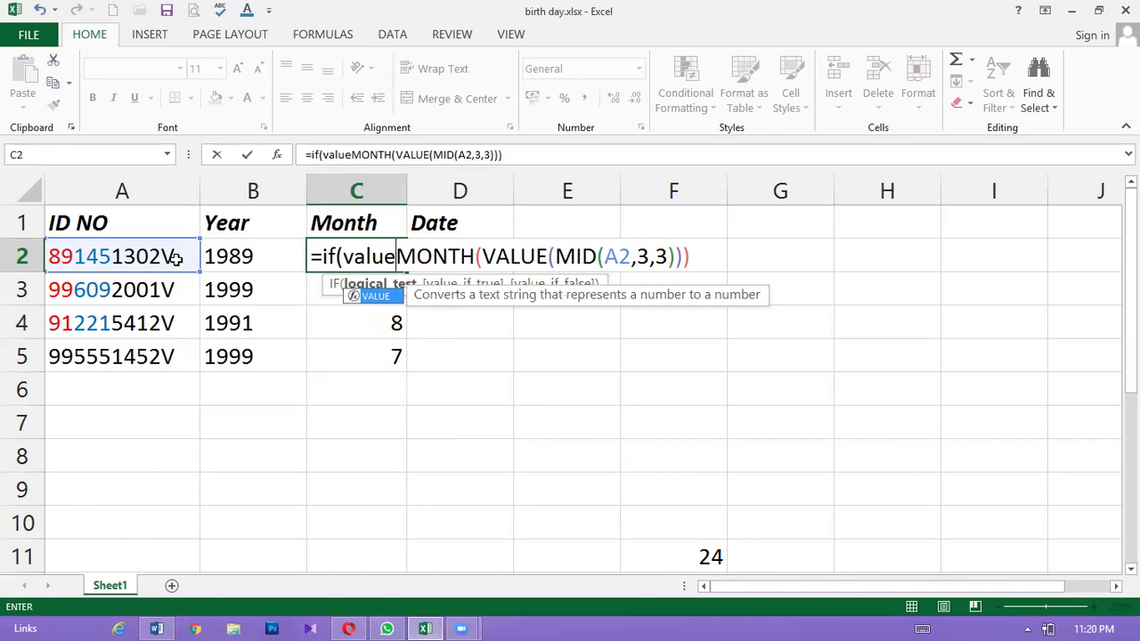
type("(")
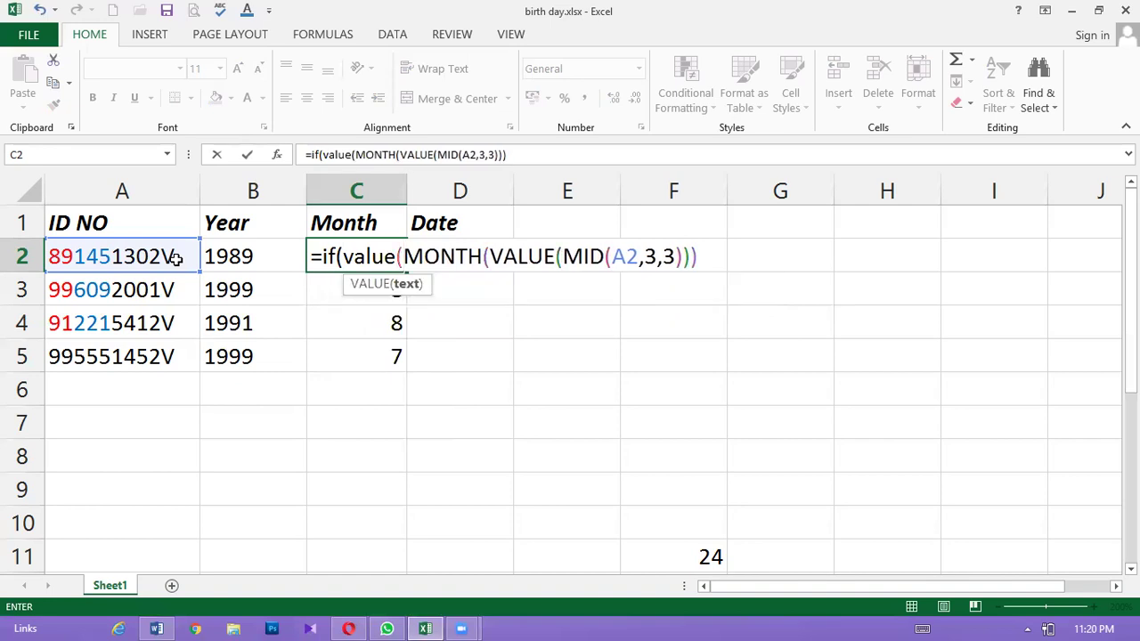
type("mi")
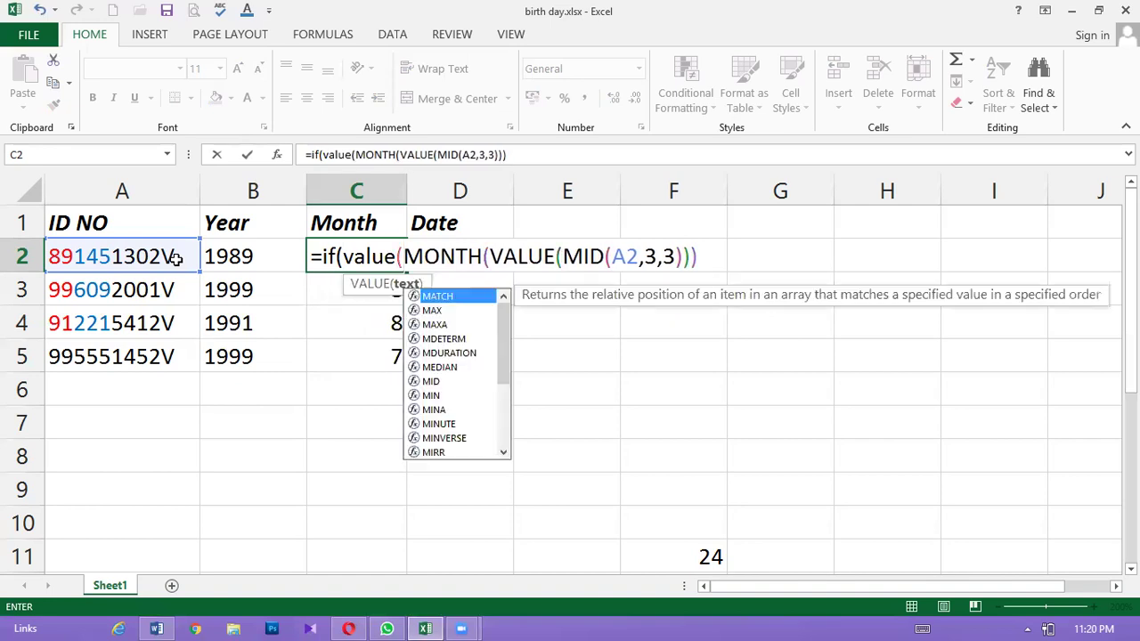
type("d")
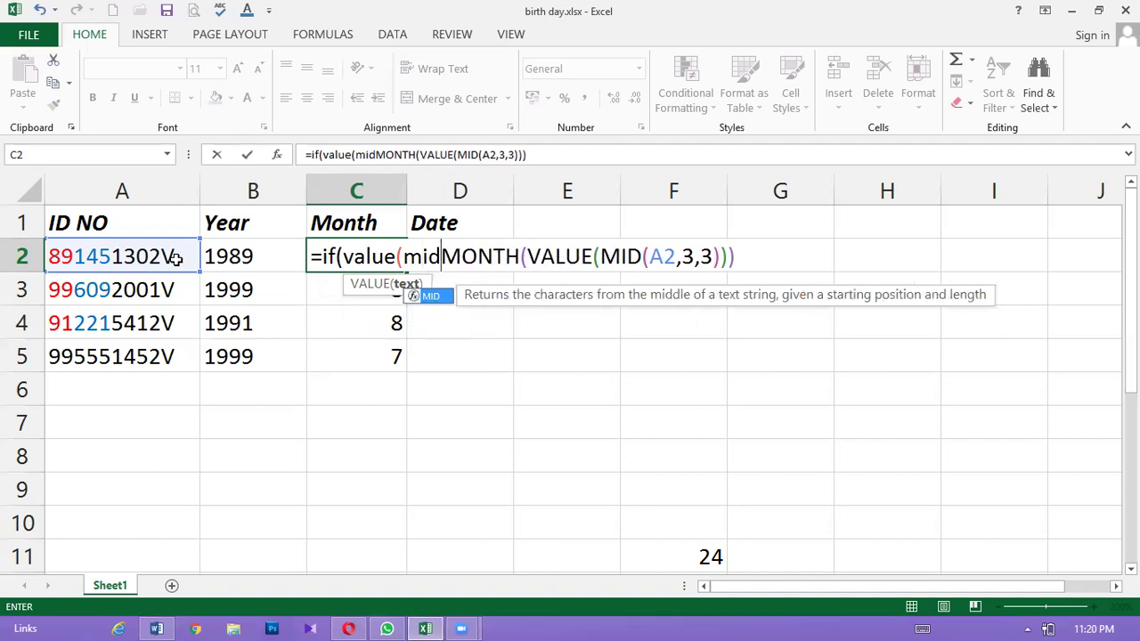
type("(")
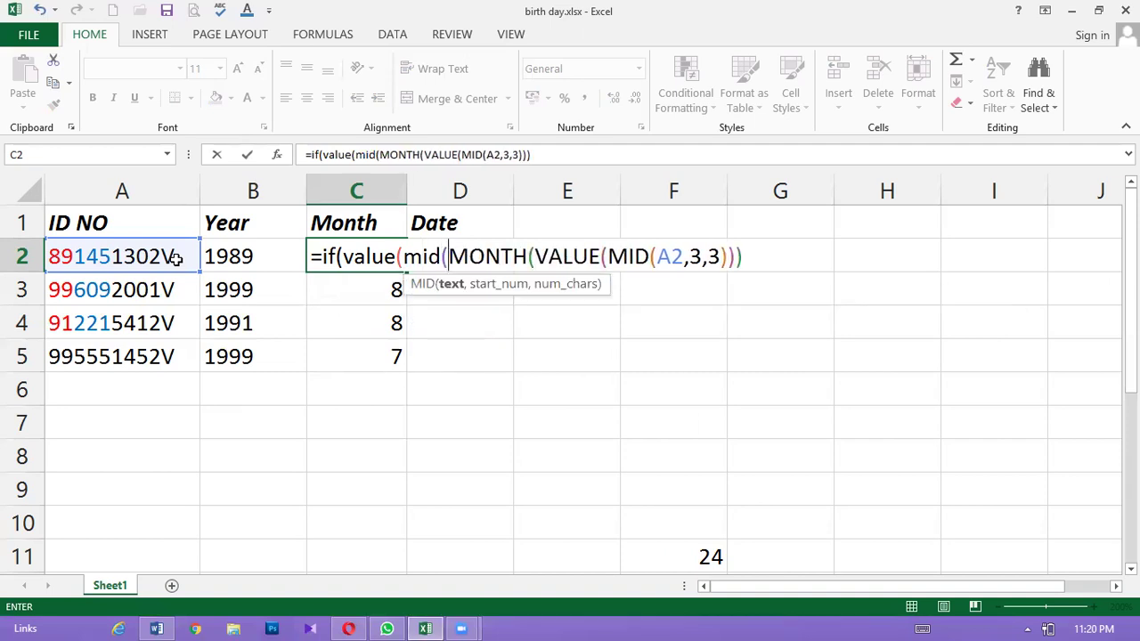
left_click(176, 257)
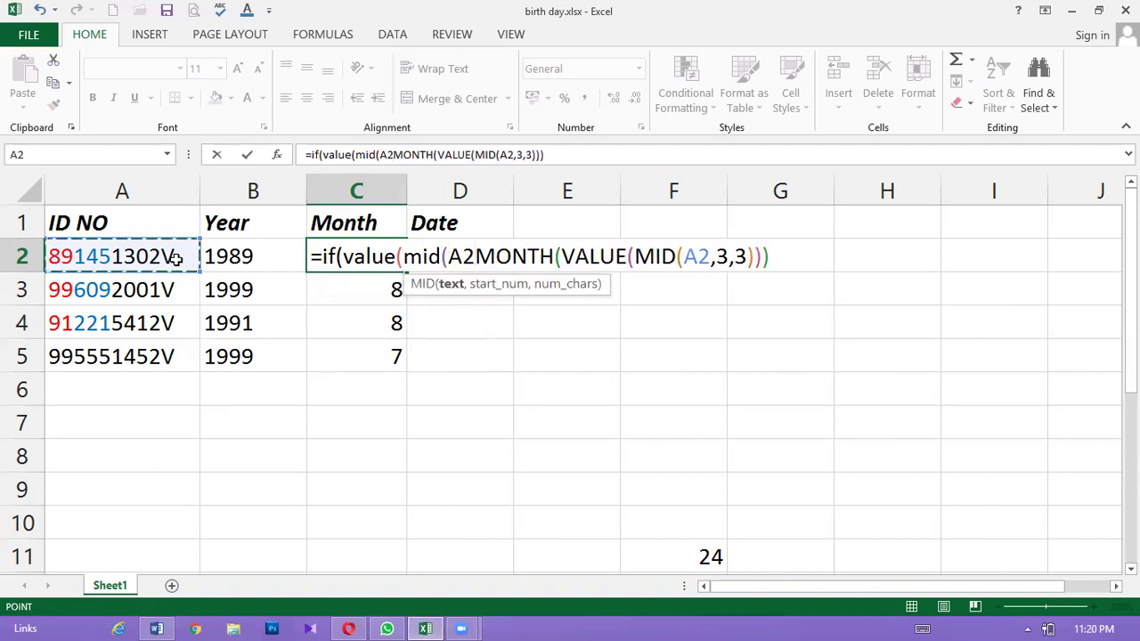
type(",3")
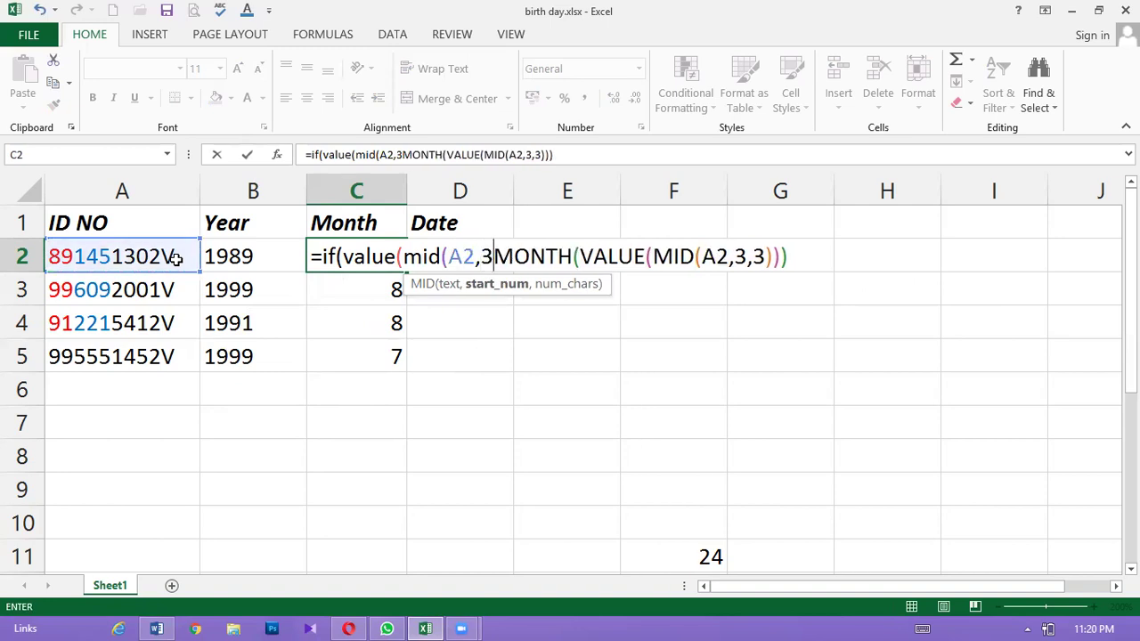
type(",3")
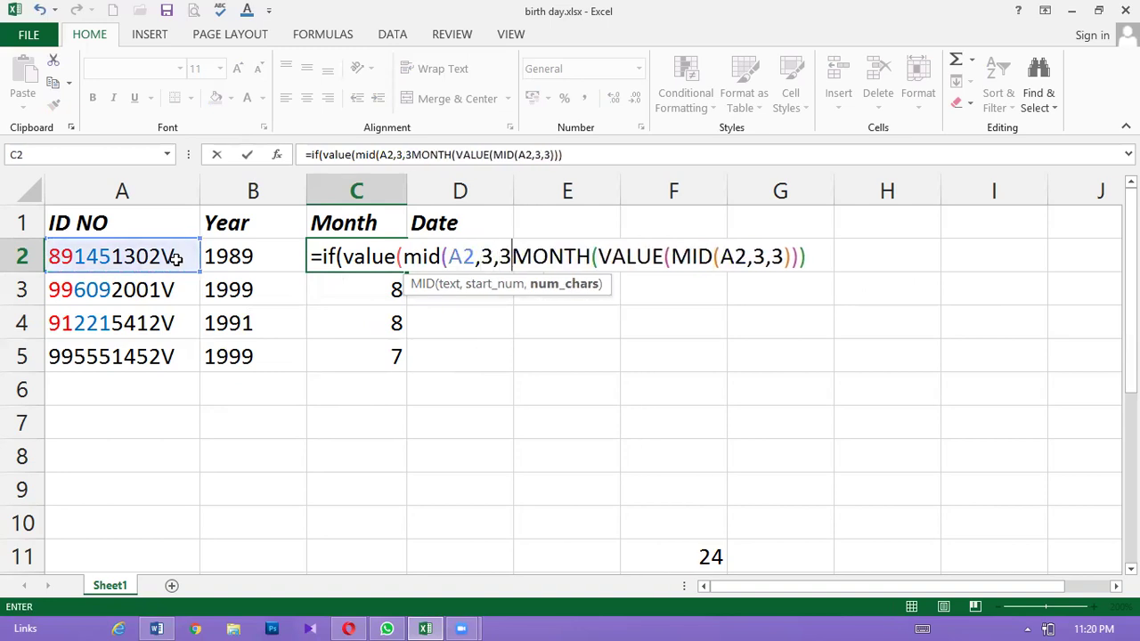
type(")")
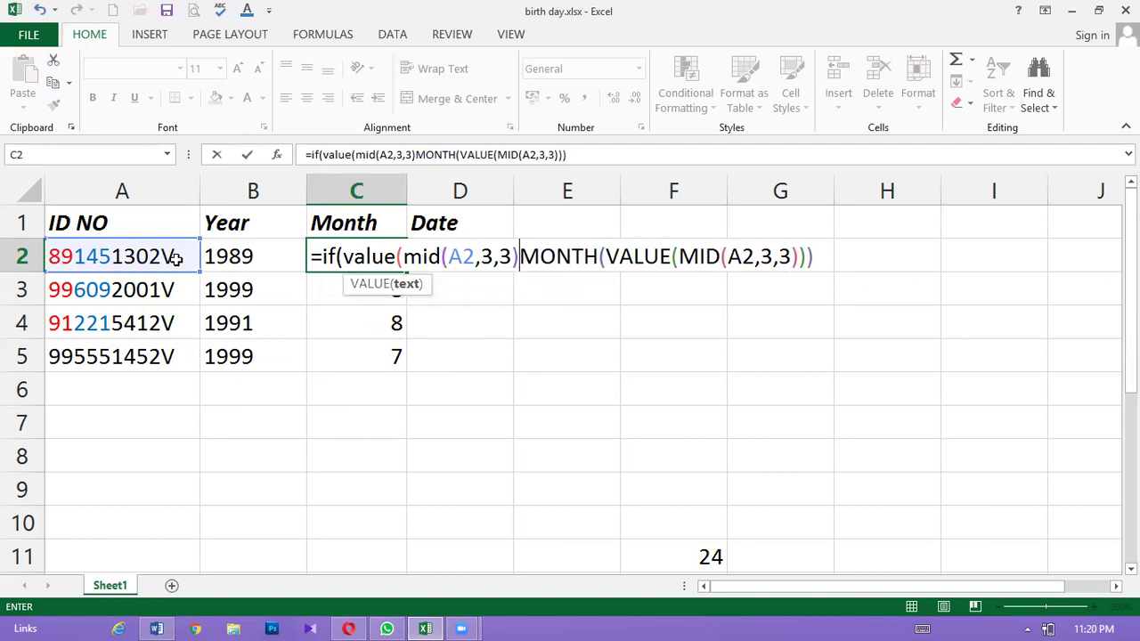
type("))")
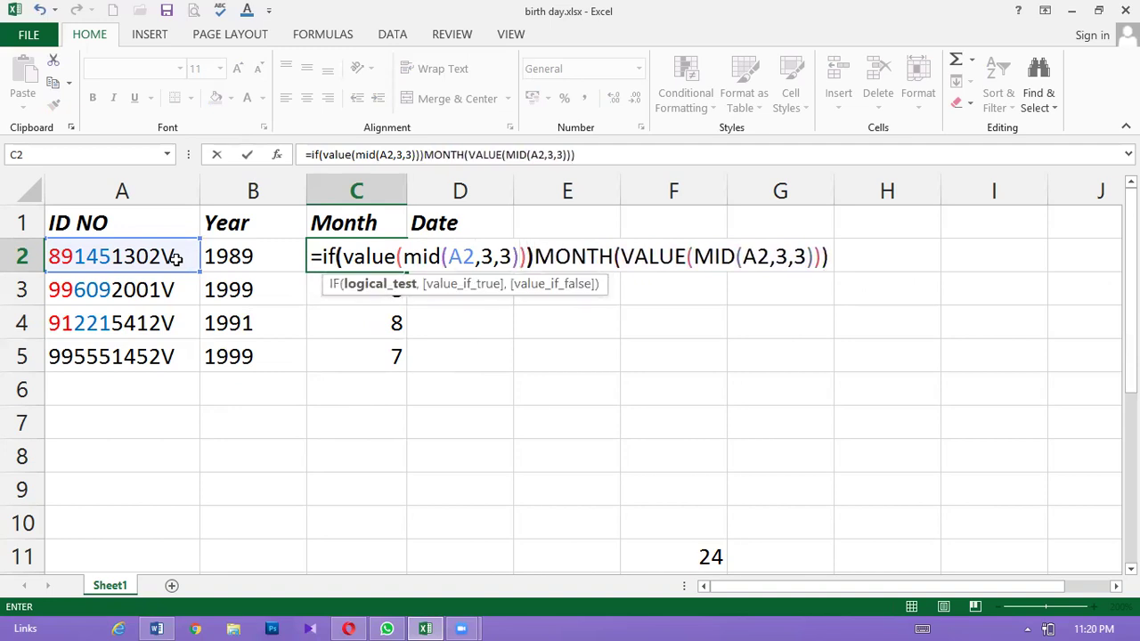
type(">5")
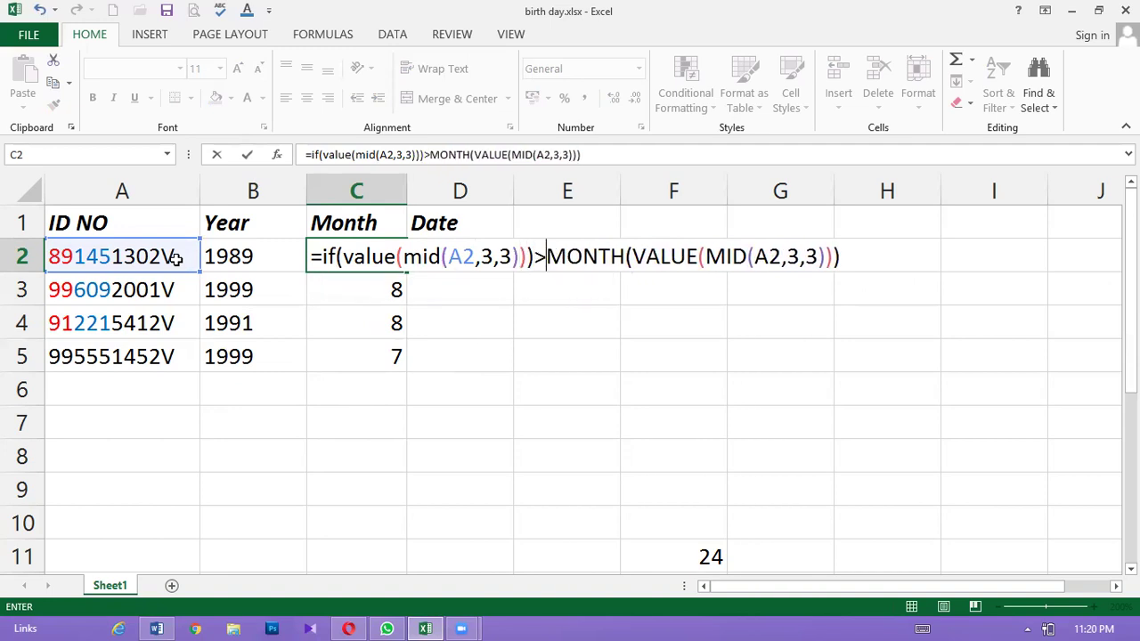
type("00")
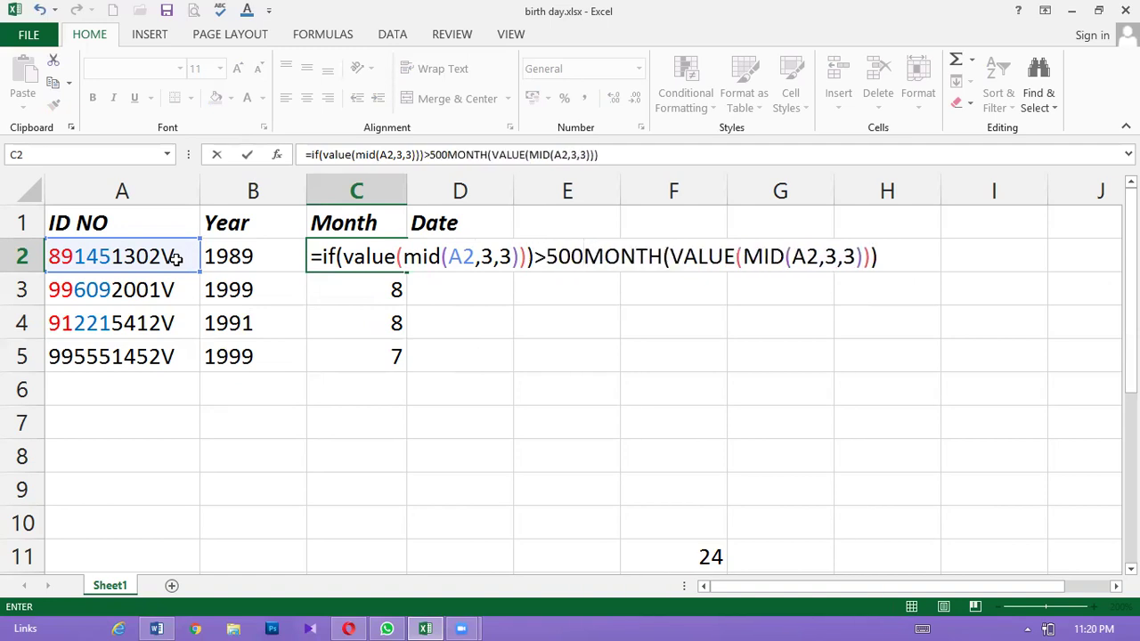
type(",")
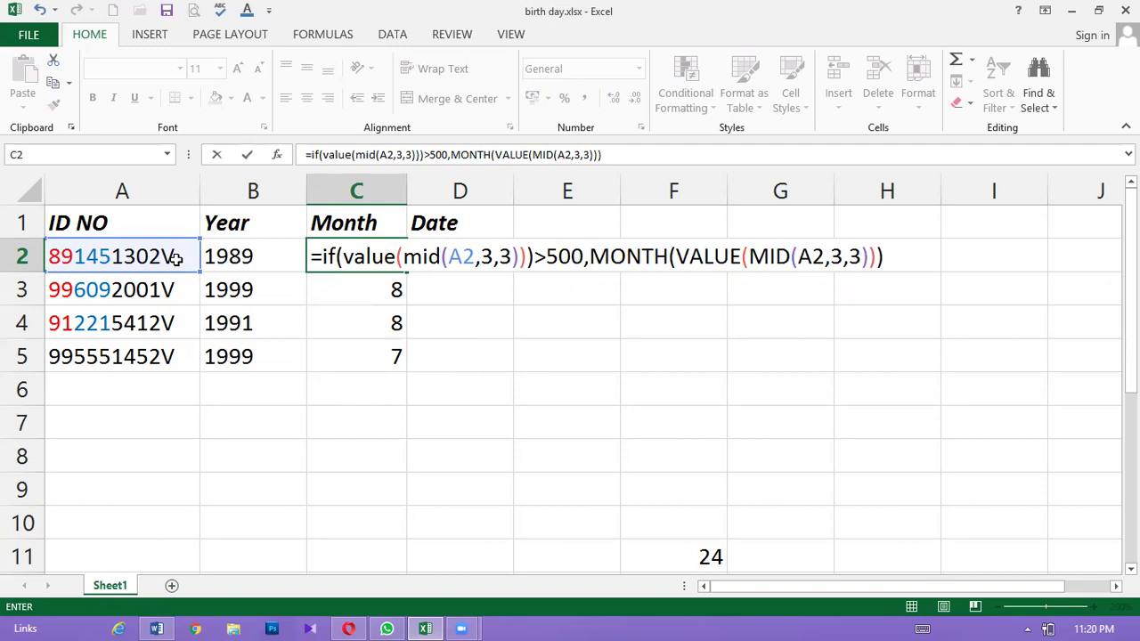
key("BackSpace")
key("BackSpace")
key("BackSpace")
key("BackSpace")
key("BackSpace")
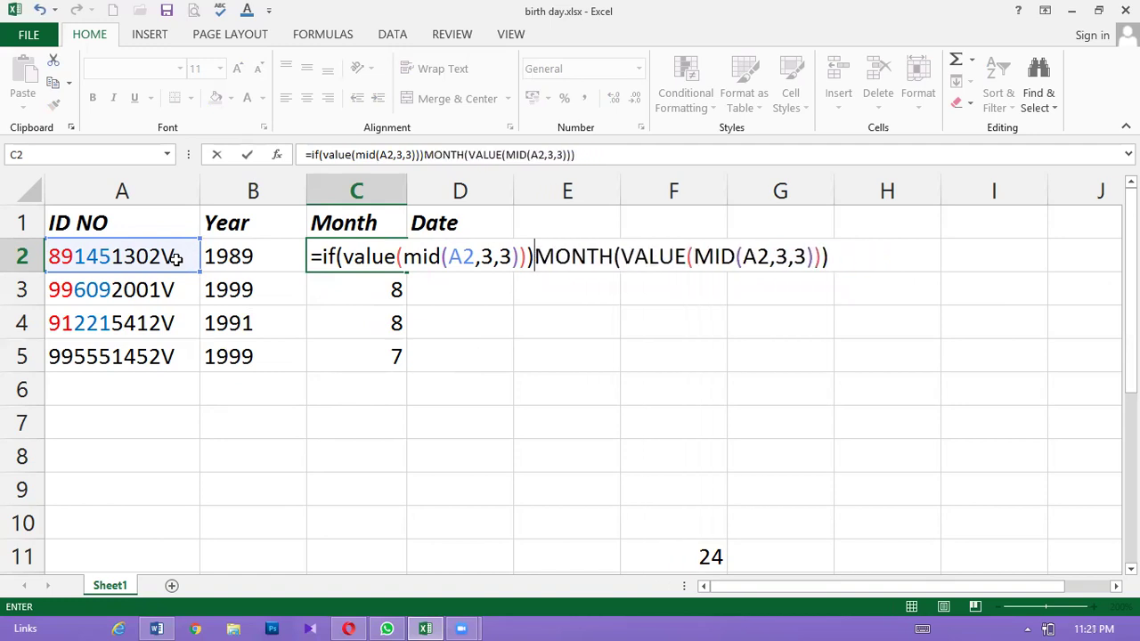
Complete the IF logical test in C2 with <500 and separate it from the MONTH expression with a comma
type("<")
type("500")
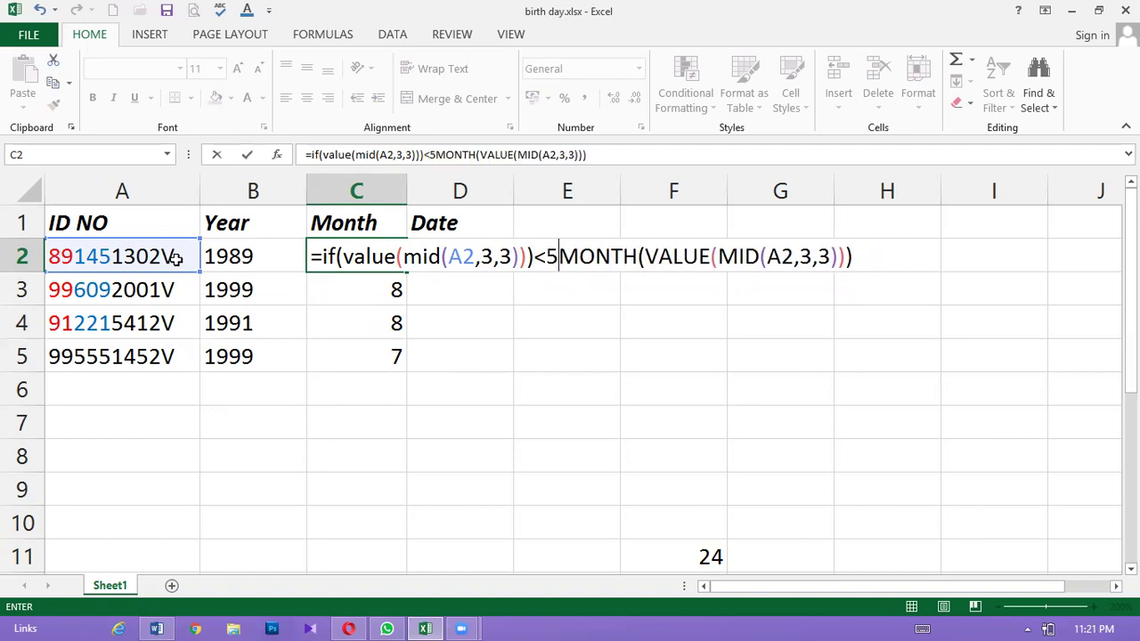
type(",")
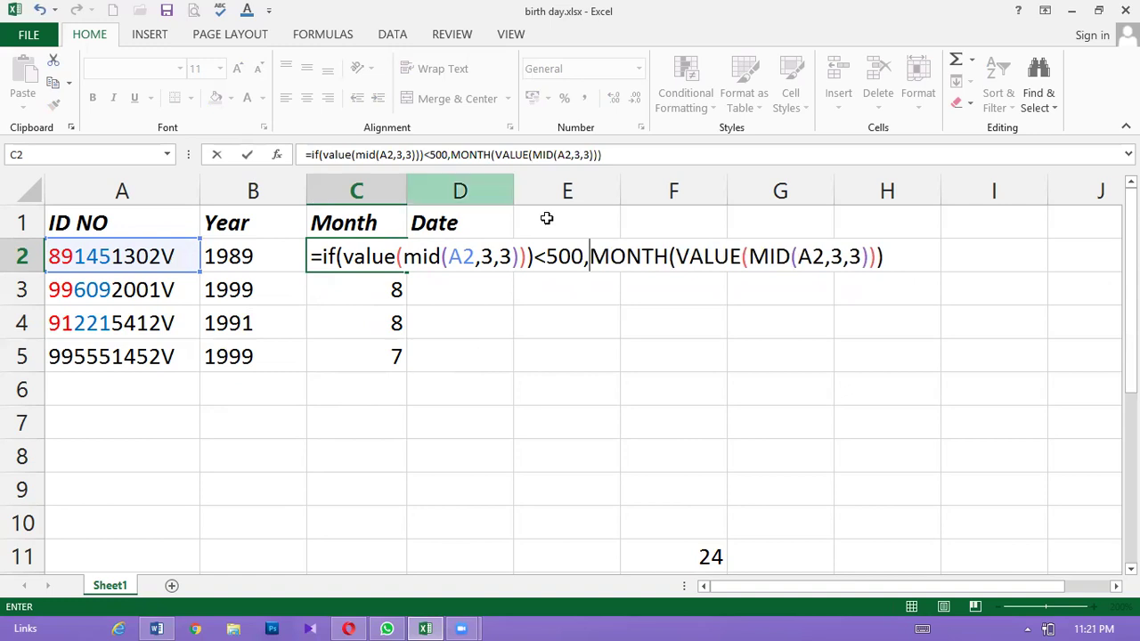
Copy MONTH(VALUE(MID(A2,3,3))) to the end of the C2 formula after a comma as the IF's false result
left_click(878, 258)
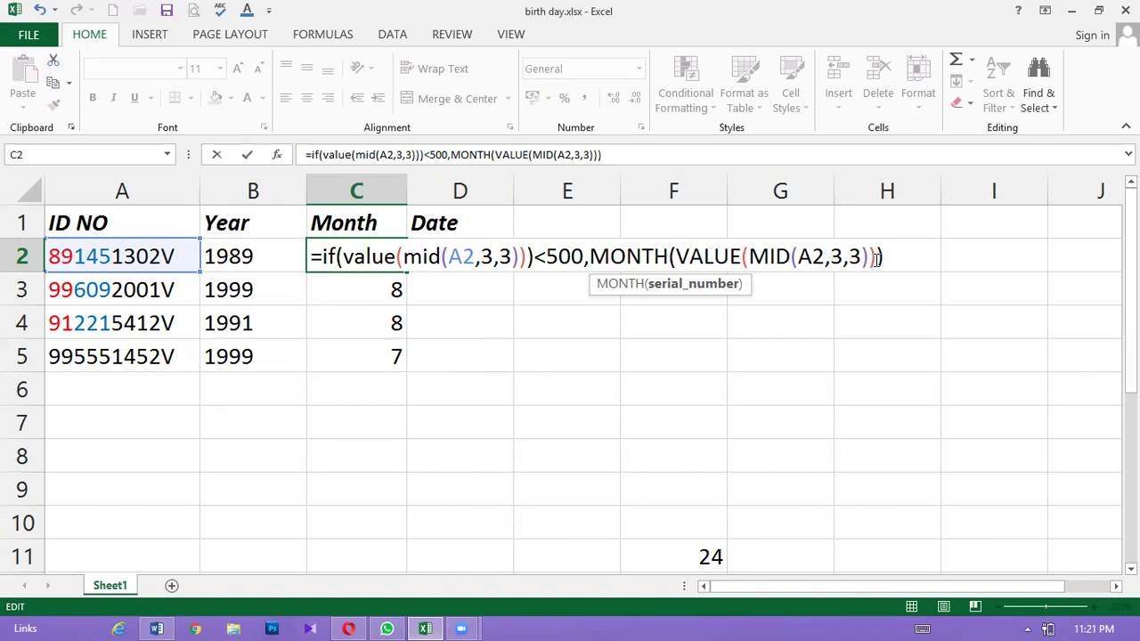
key("Right")
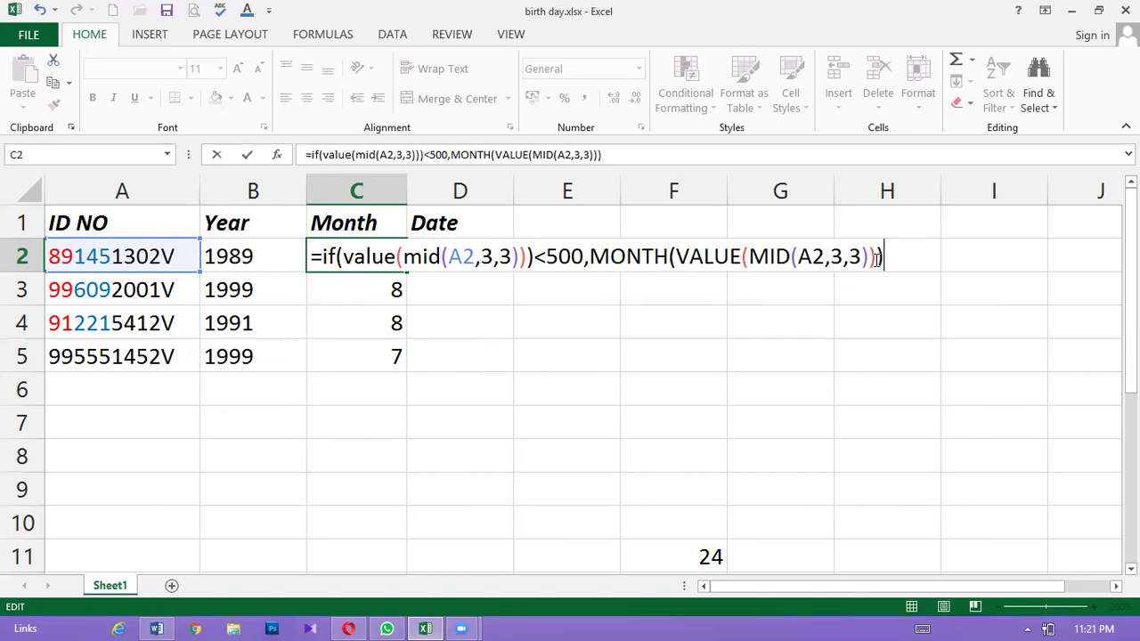
type(",")
left_click_drag(588, 259, 884, 270)
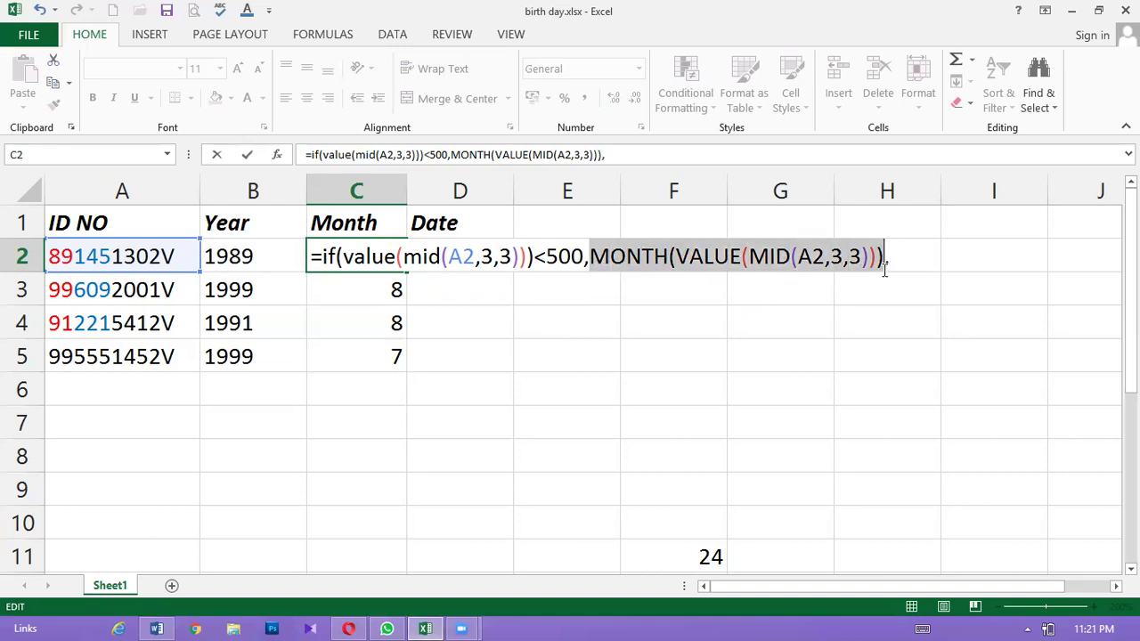
key("ctrl+c")
left_click(890, 270)
key("ctrl+v")
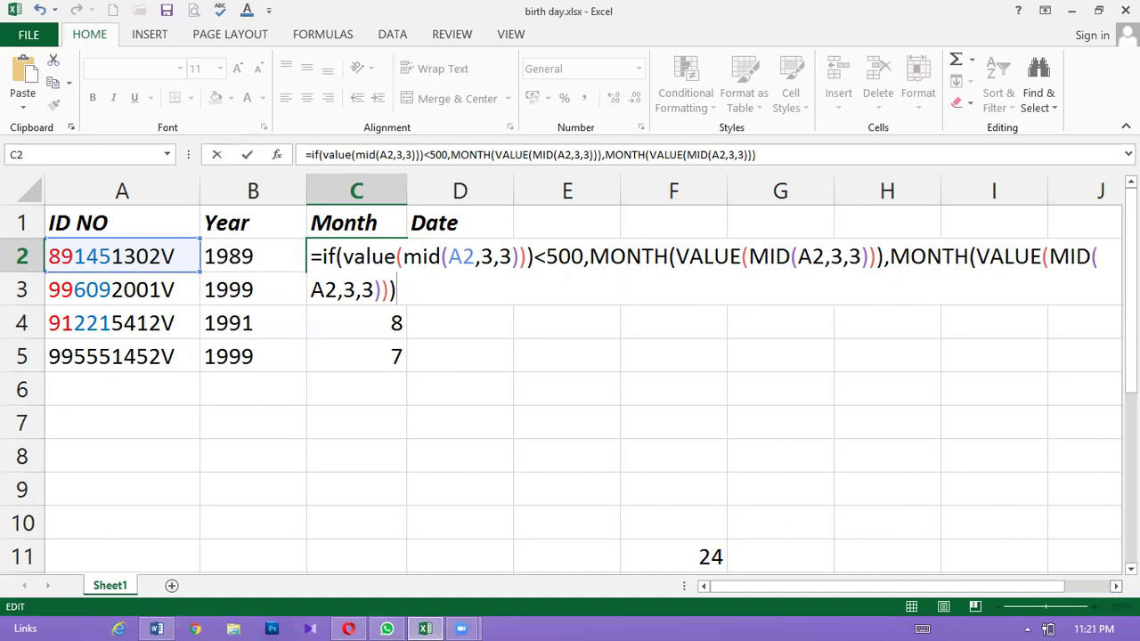
Add -500 after VALUE(MID(A2,3,3)) inside the second MONTH function and try to commit the C2 formula
left_click(1115, 586)
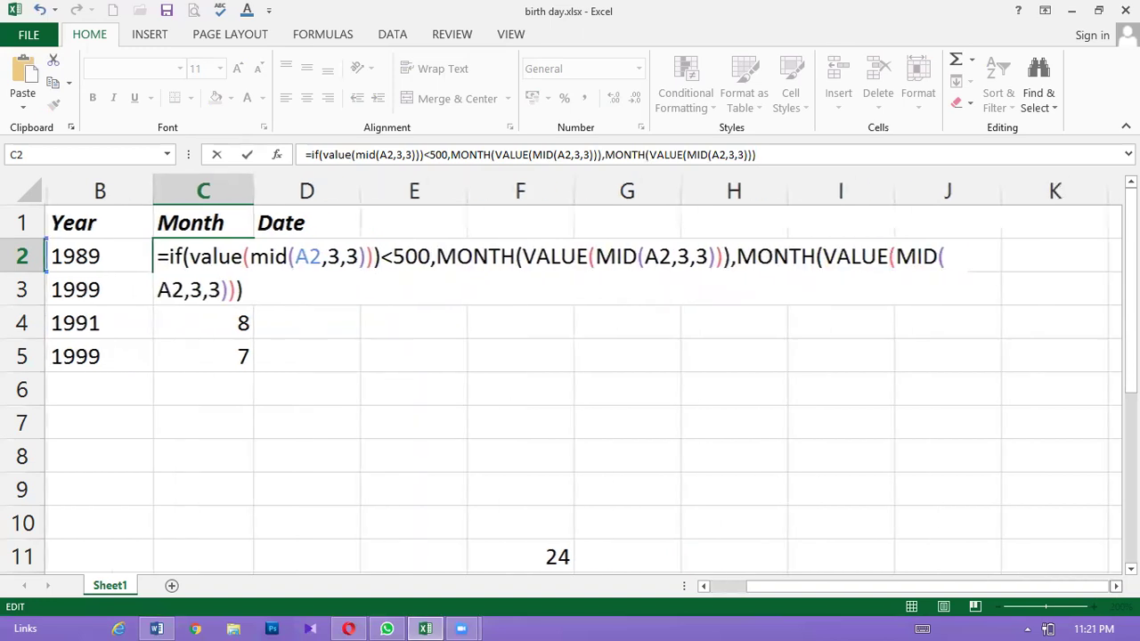
left_click(1022, 256)
type("-500")
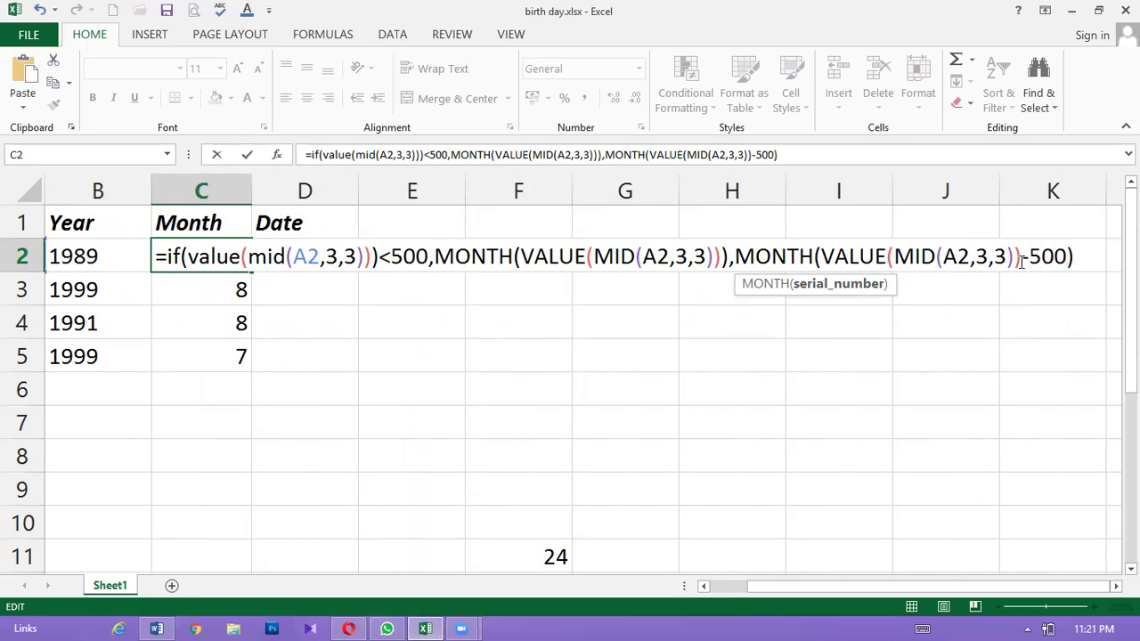
key("Return")
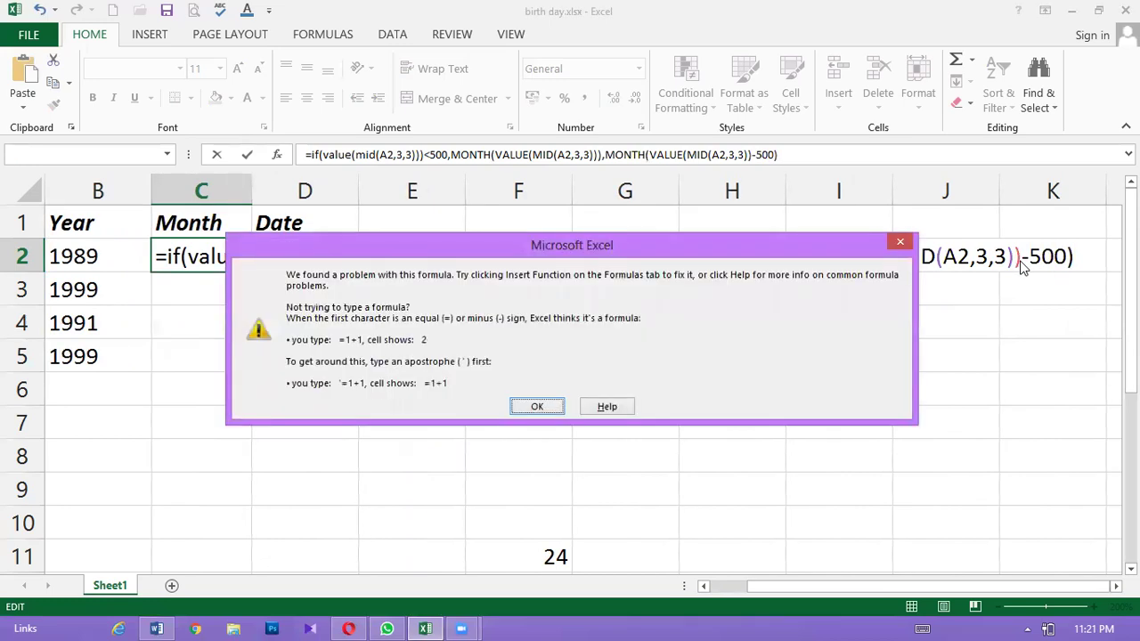
Remove the extra closing parenthesis before <500 in the C2 formula and commit it, accepting the proposed correction
key("Return")
left_click(374, 259)
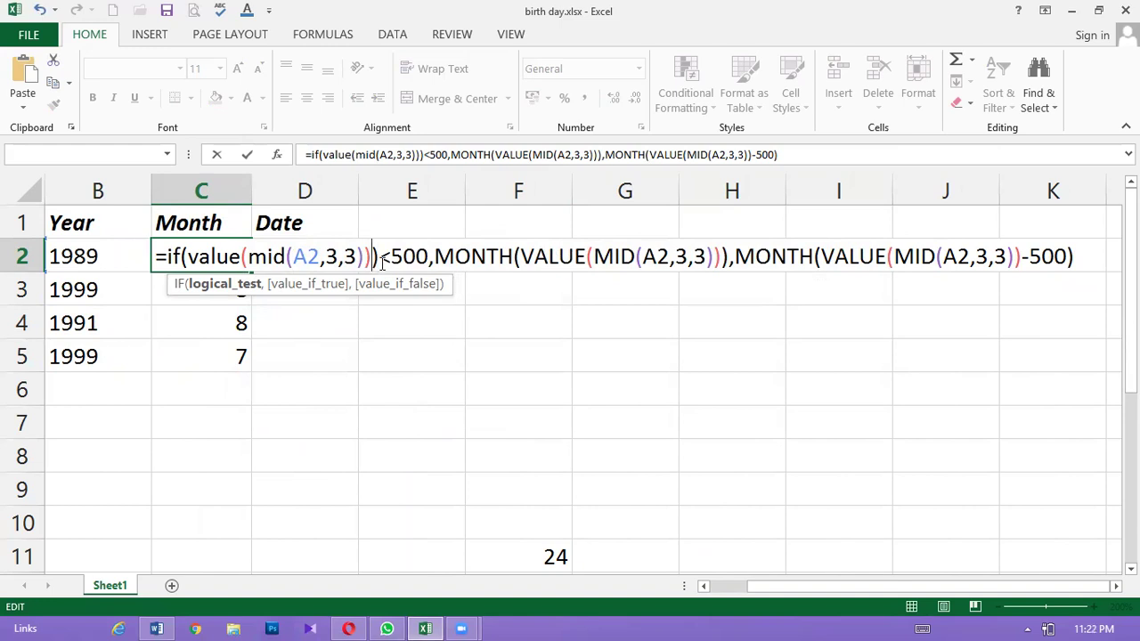
key("BackSpace")
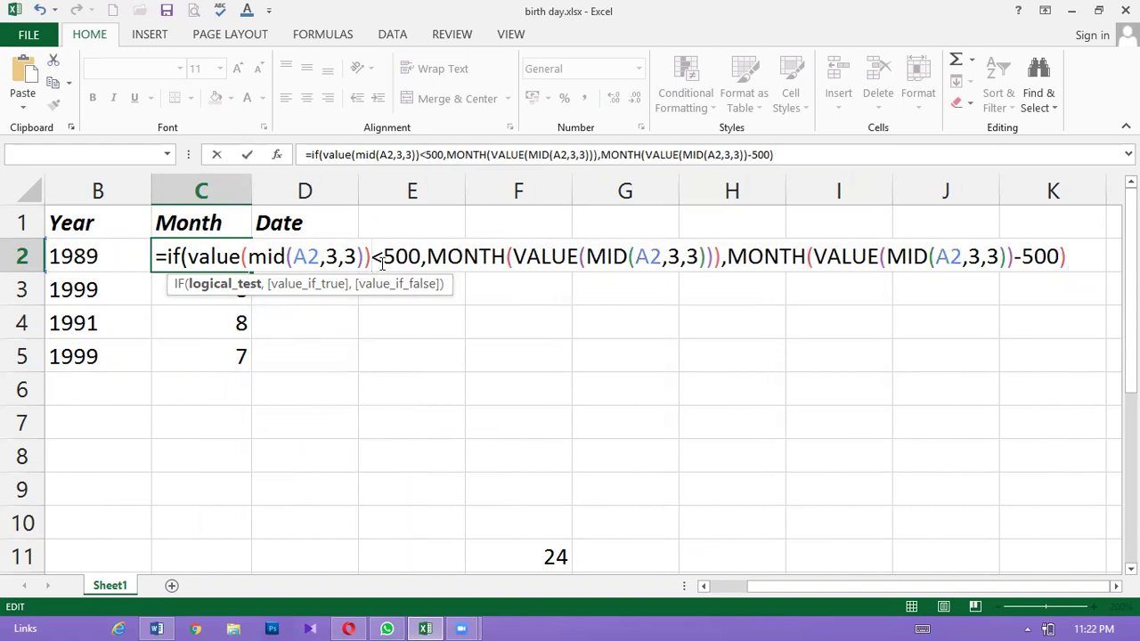
key("Return")
left_click(538, 375)
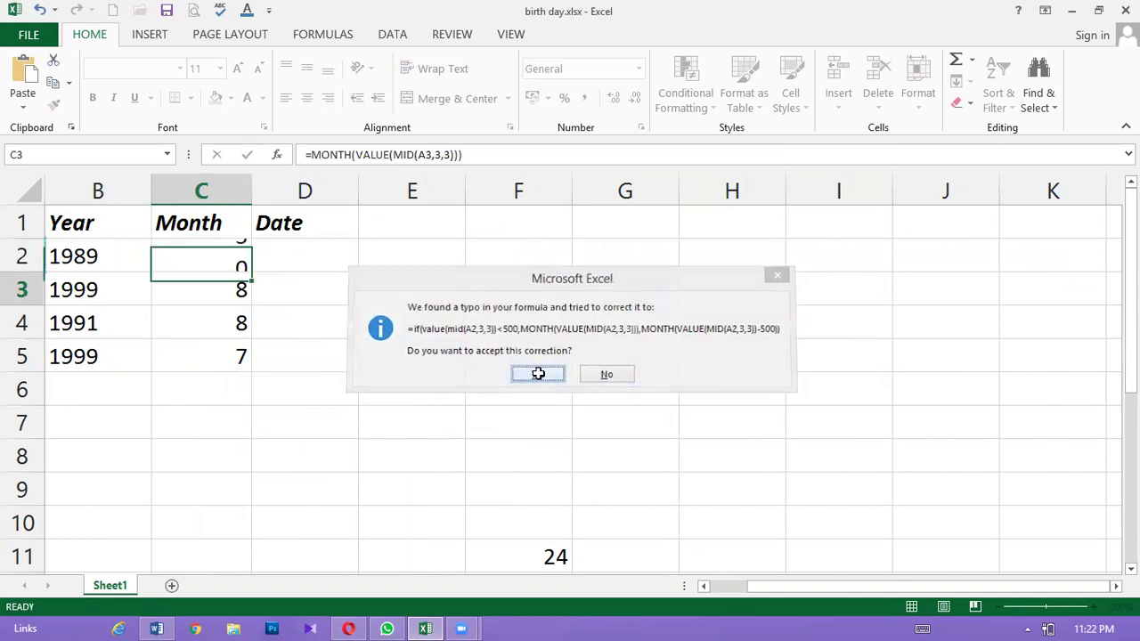
Fill the IF-based month formula from C2 down through C5
left_click(237, 256)
left_click_drag(246, 272, 244, 359)
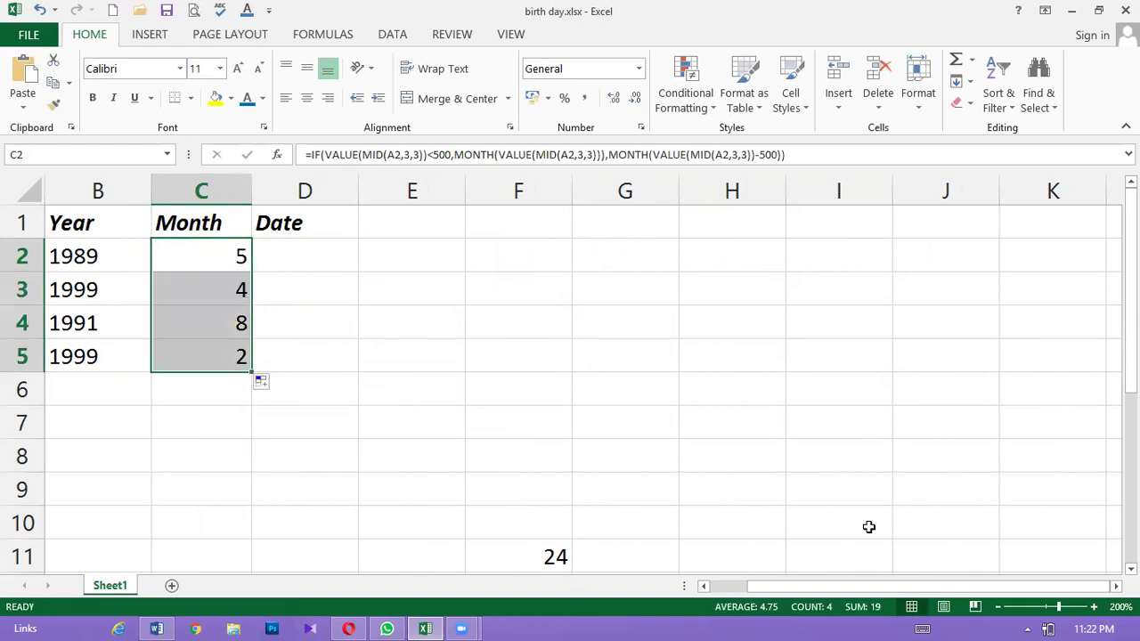
scroll(693, 520, "left", 1)
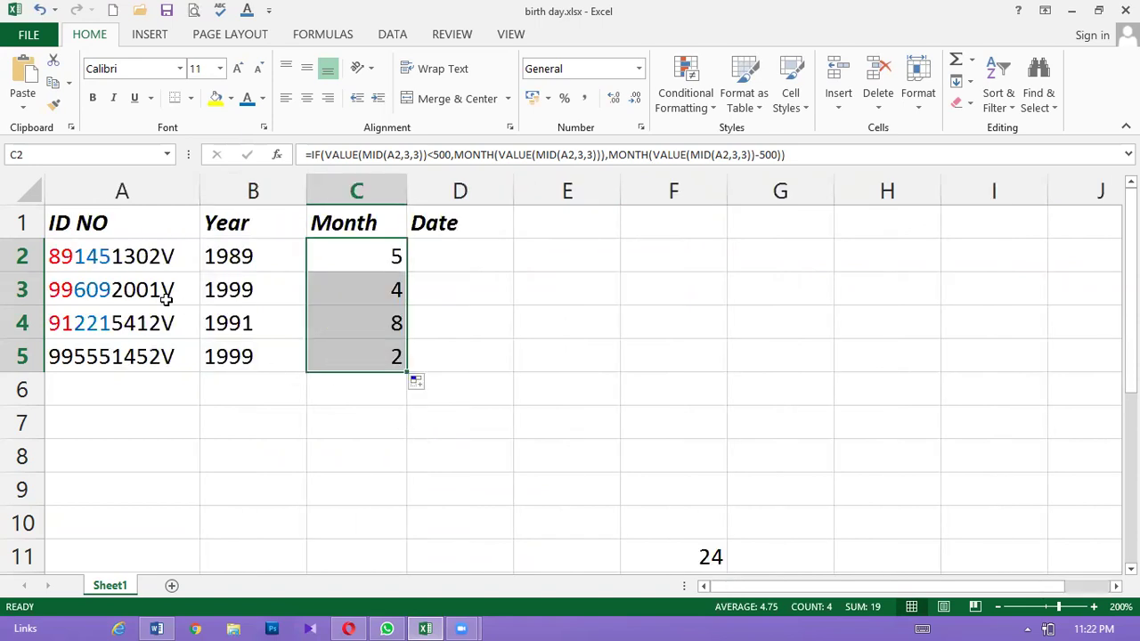
Examine the logical test, true and false arguments of the C2 formula and the third to fifth ID digits in A4
double_click(384, 257)
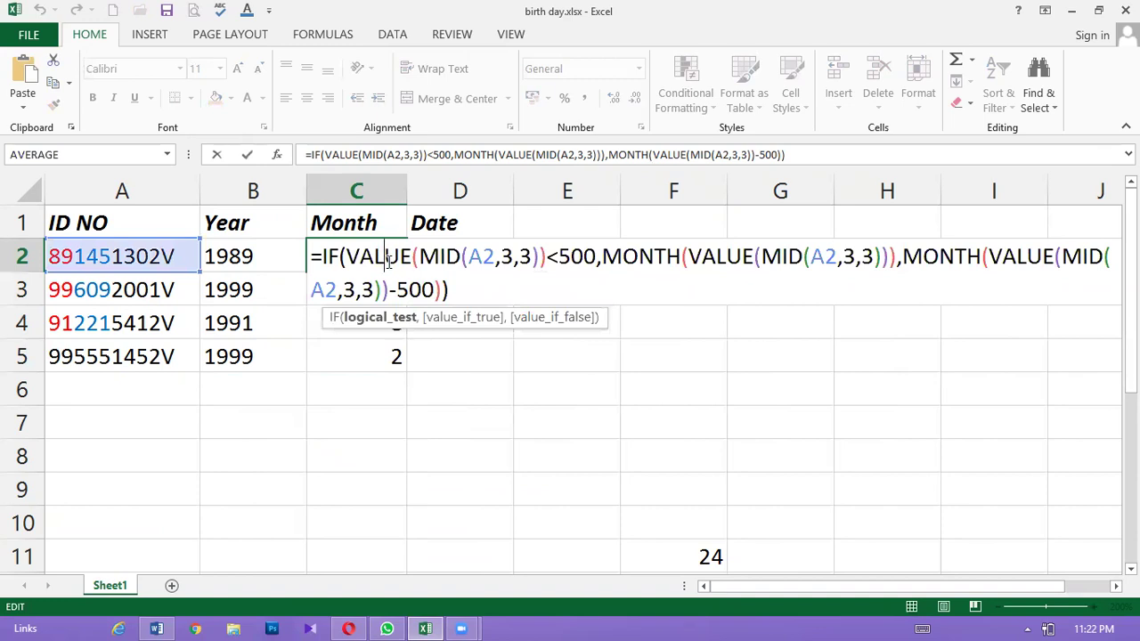
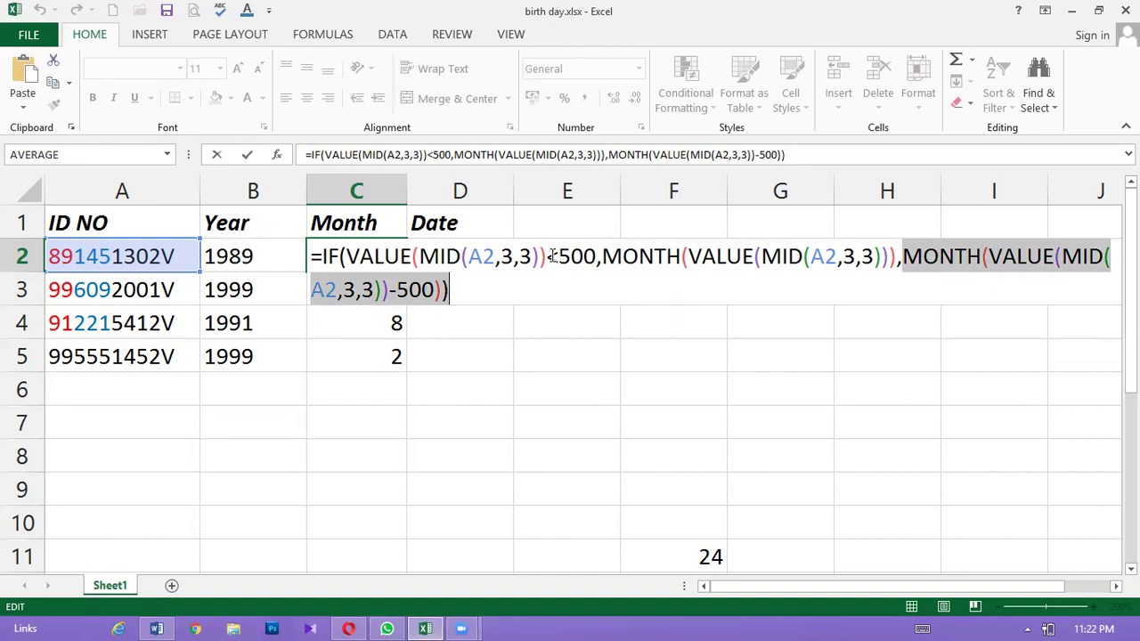
left_click_drag(603, 258, 896, 259)
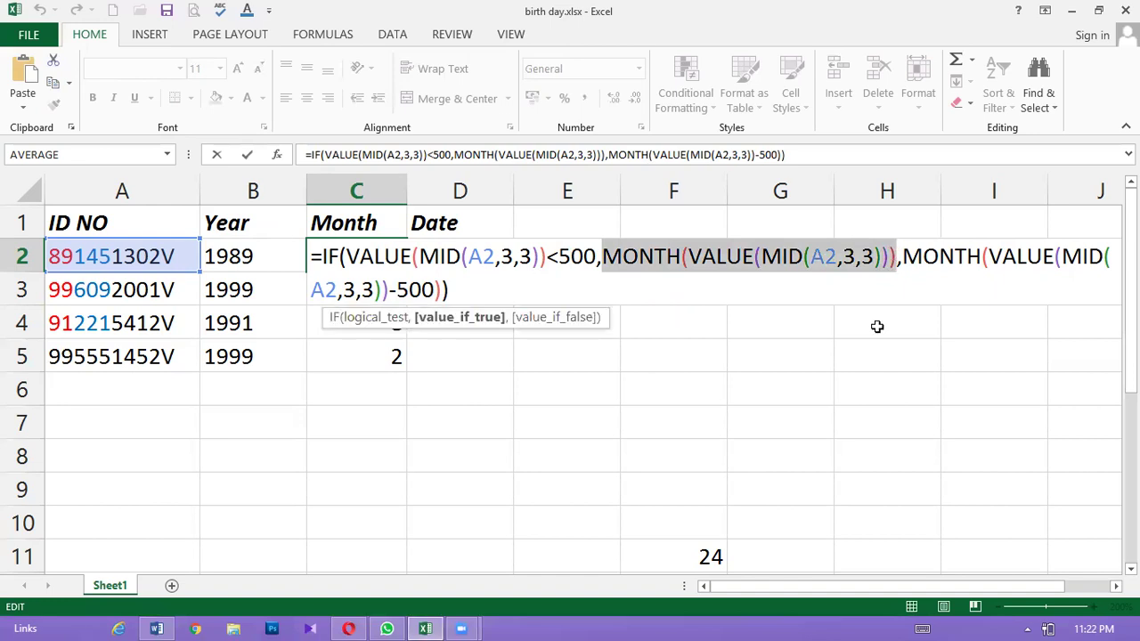
key("Return")
left_click(377, 256)
double_click(374, 257)
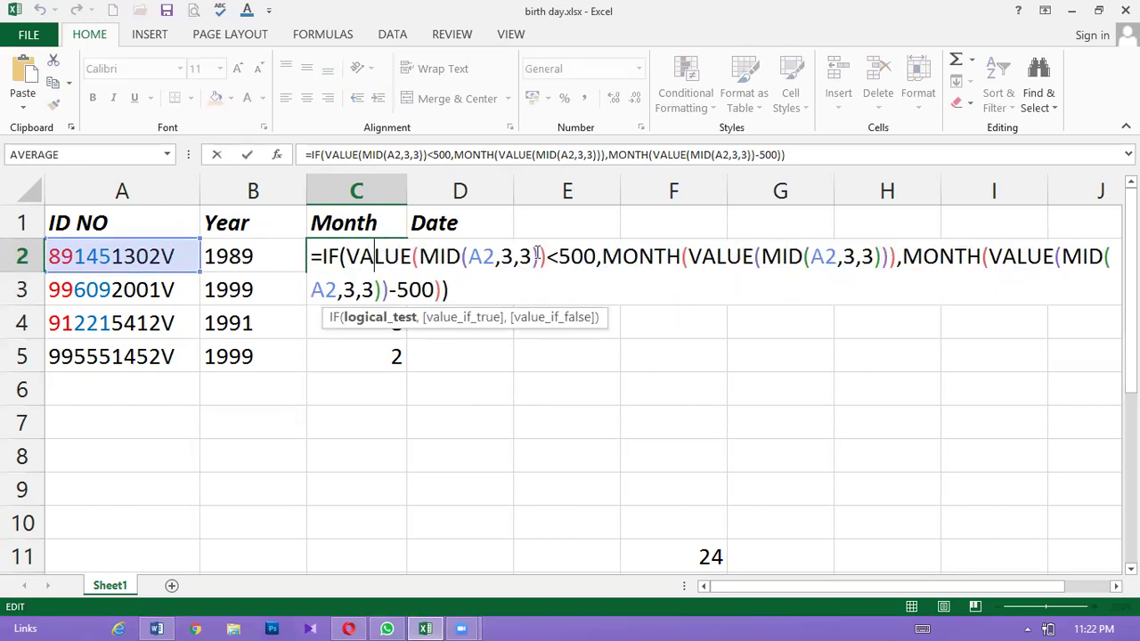
left_click(378, 317)
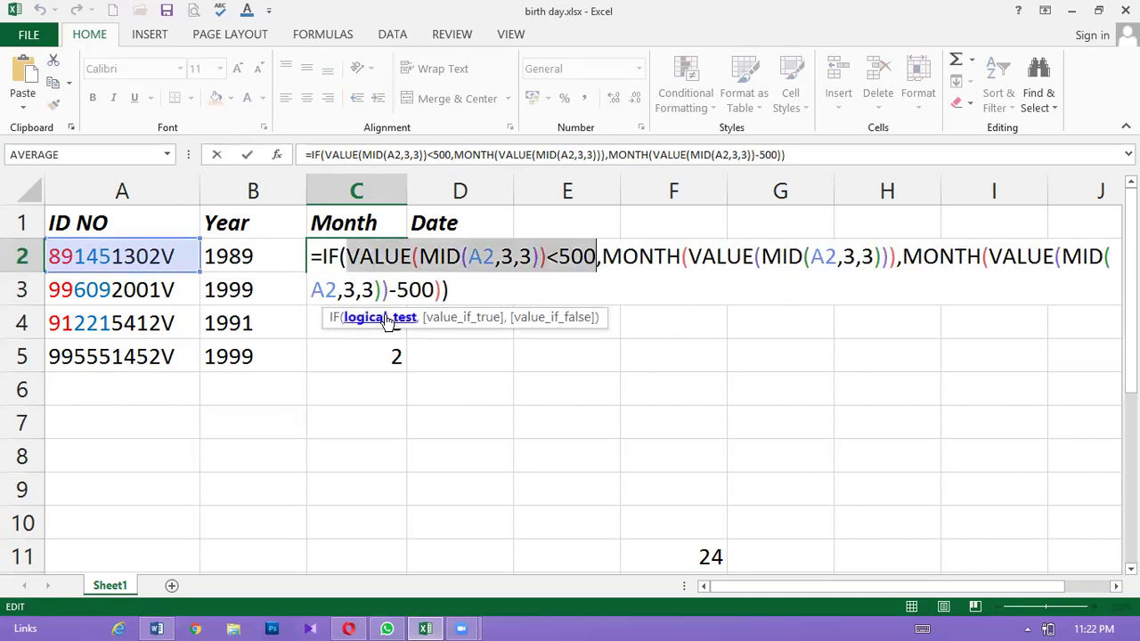
left_click(453, 318)
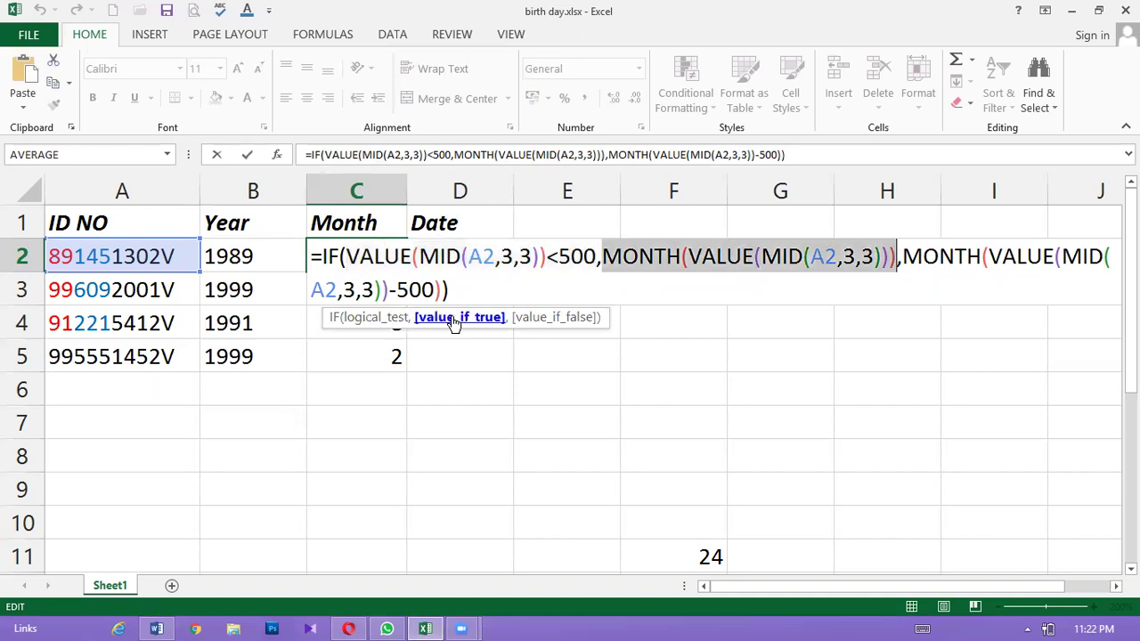
left_click(539, 321)
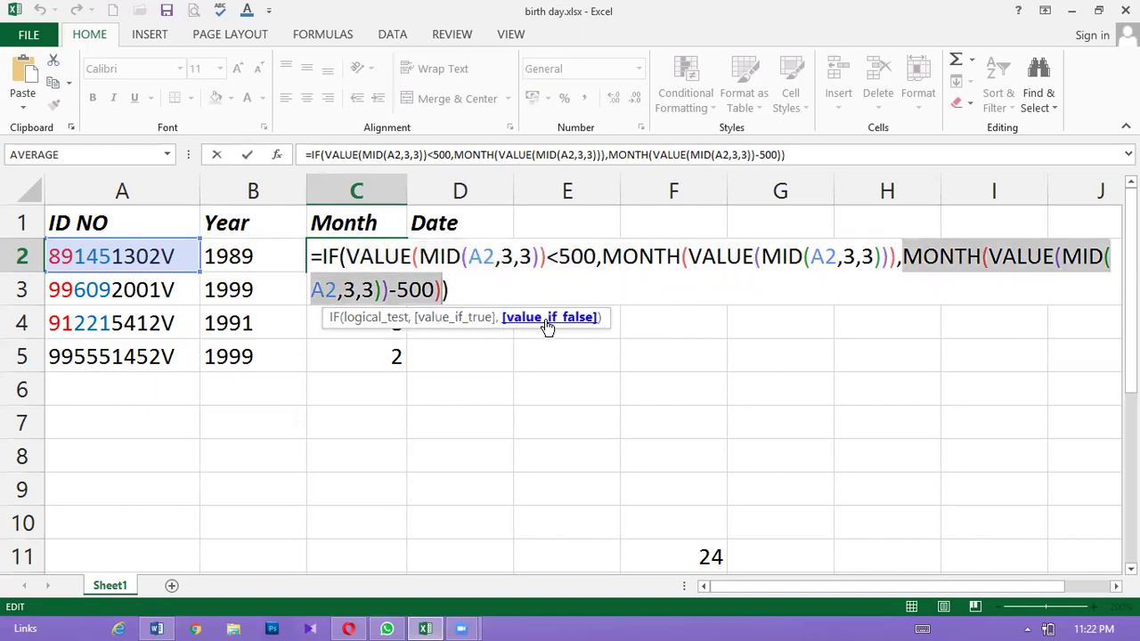
left_click(466, 290)
left_click(466, 291)
key("Return")
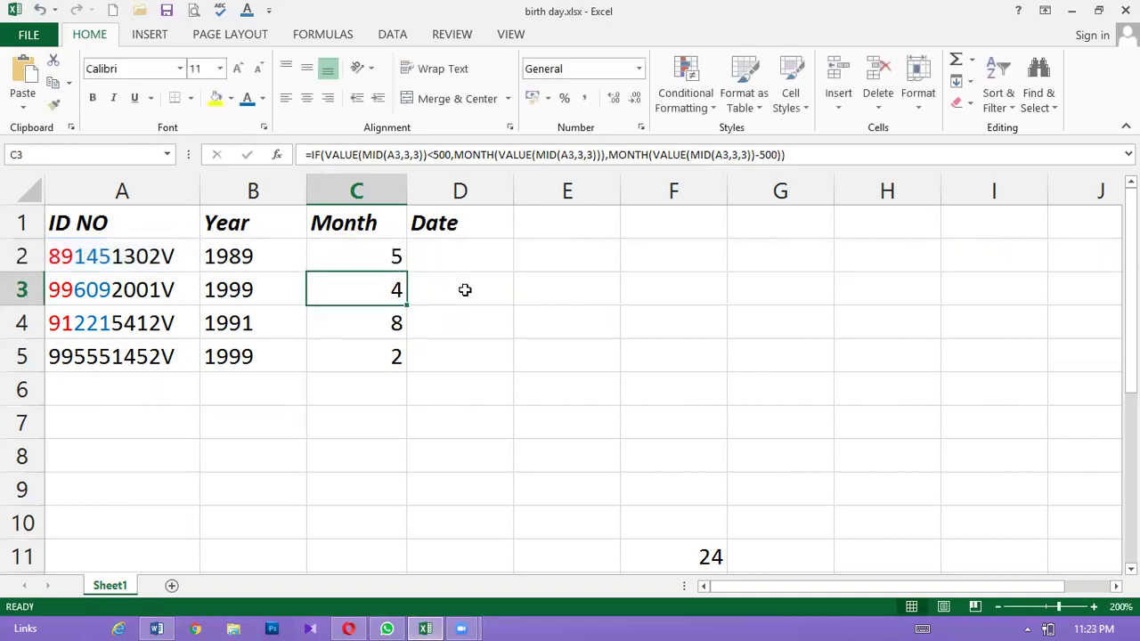
left_click(383, 260)
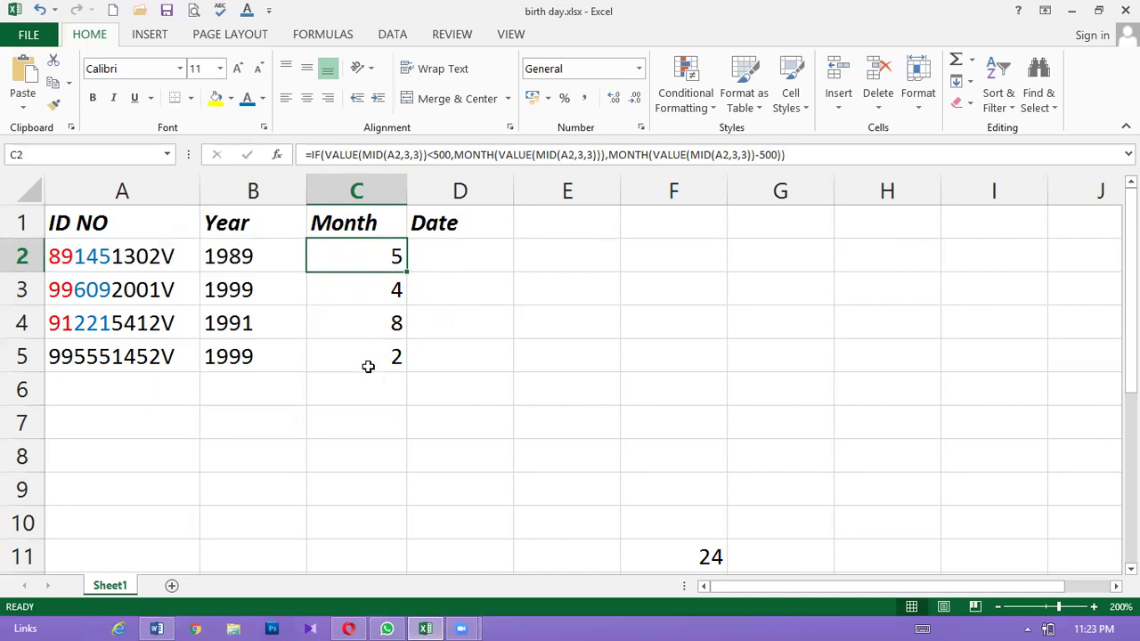
double_click(78, 323)
double_click(79, 323)
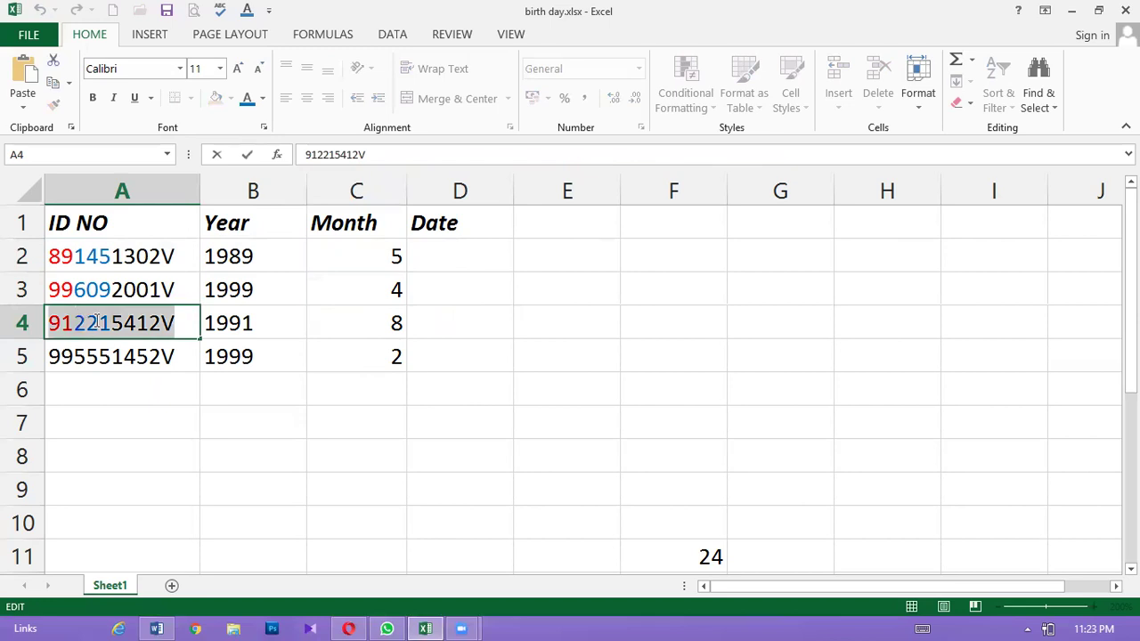
left_click(78, 323)
left_click_drag(78, 324, 106, 324)
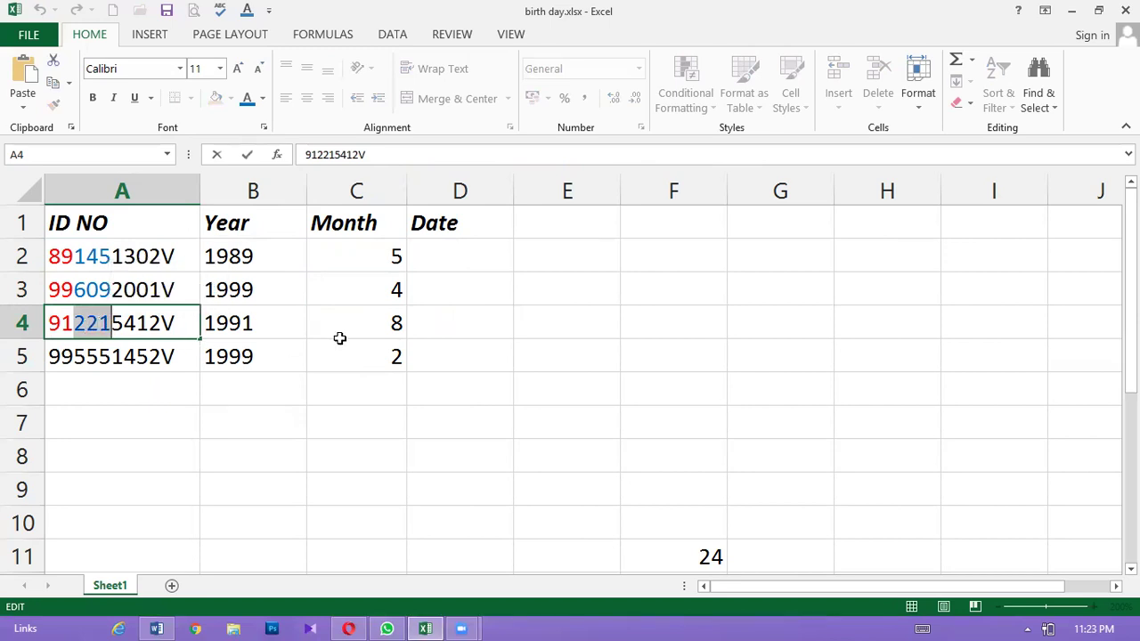
Color the third to fifth digits of the ID number in A5 blue
double_click(78, 356)
left_click_drag(78, 356, 111, 356)
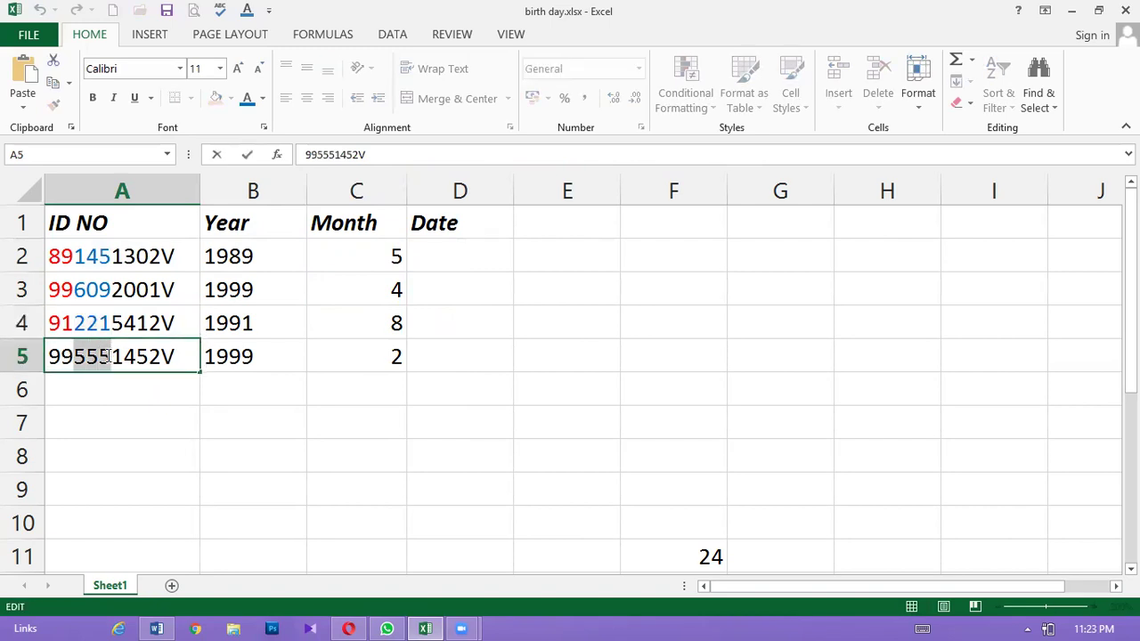
left_click(248, 98)
left_click(368, 353)
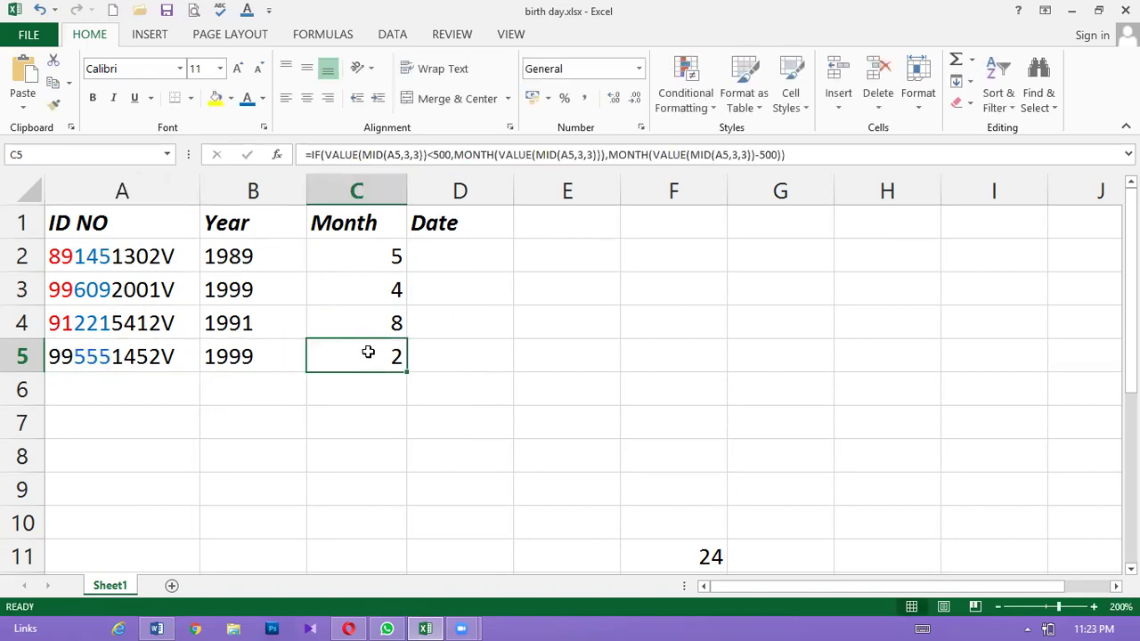
Turn the DAY-based IF formula in F11 into plain text by inserting a period before its equals sign
left_click(454, 259)
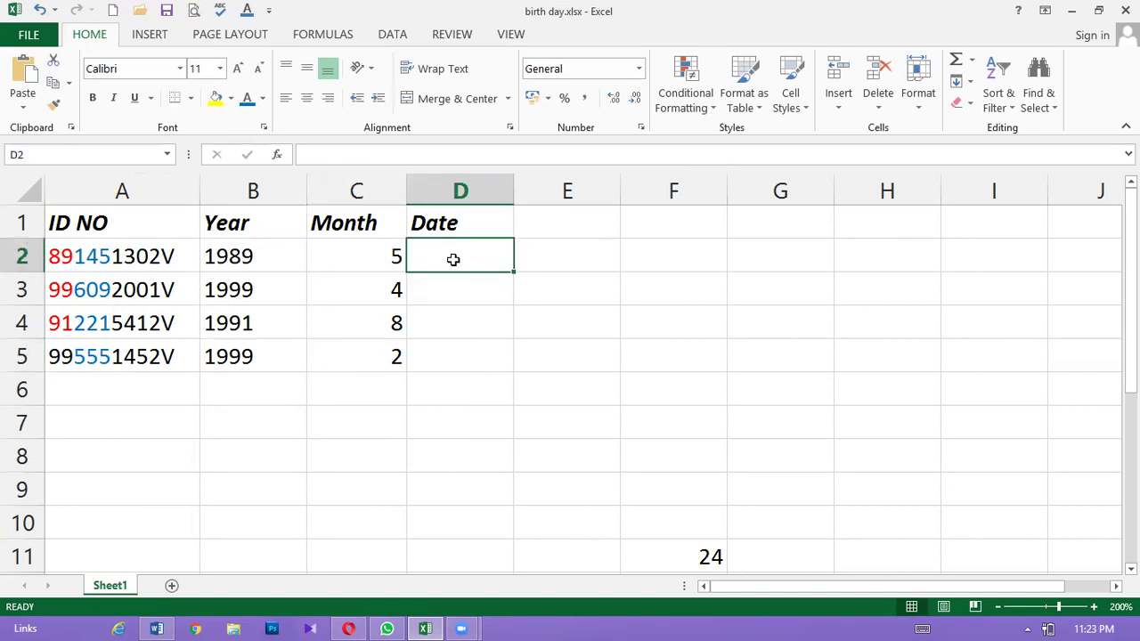
double_click(693, 566)
double_click(694, 566)
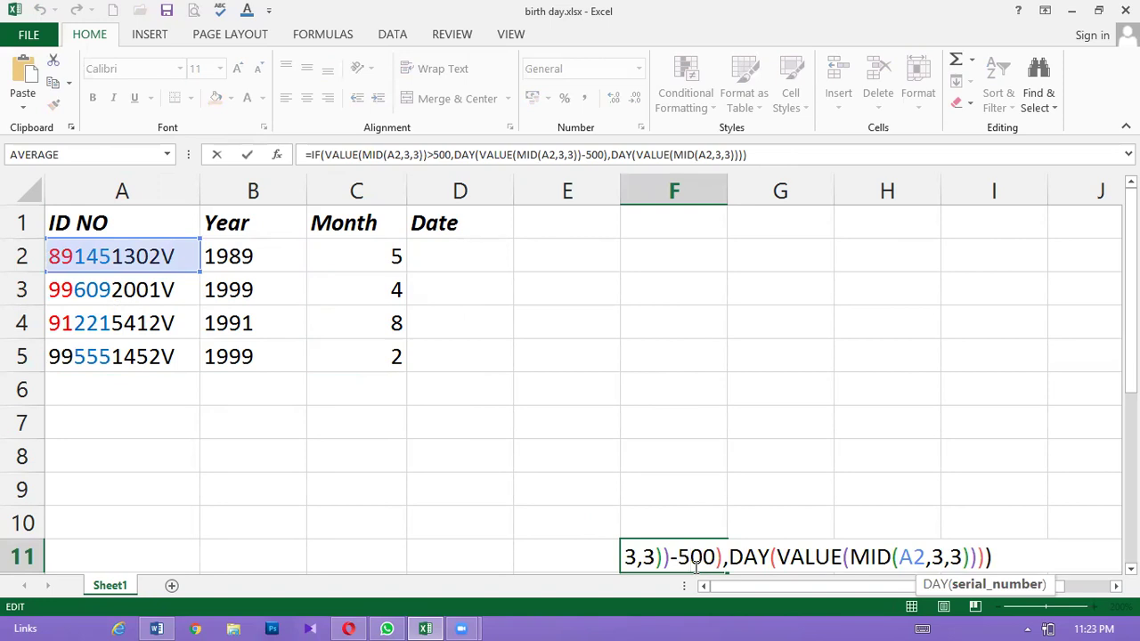
left_click(628, 557)
key("Left")
key("Left")
key("Left")
key("Left")
key("Left")
key("Left")
key("Left")
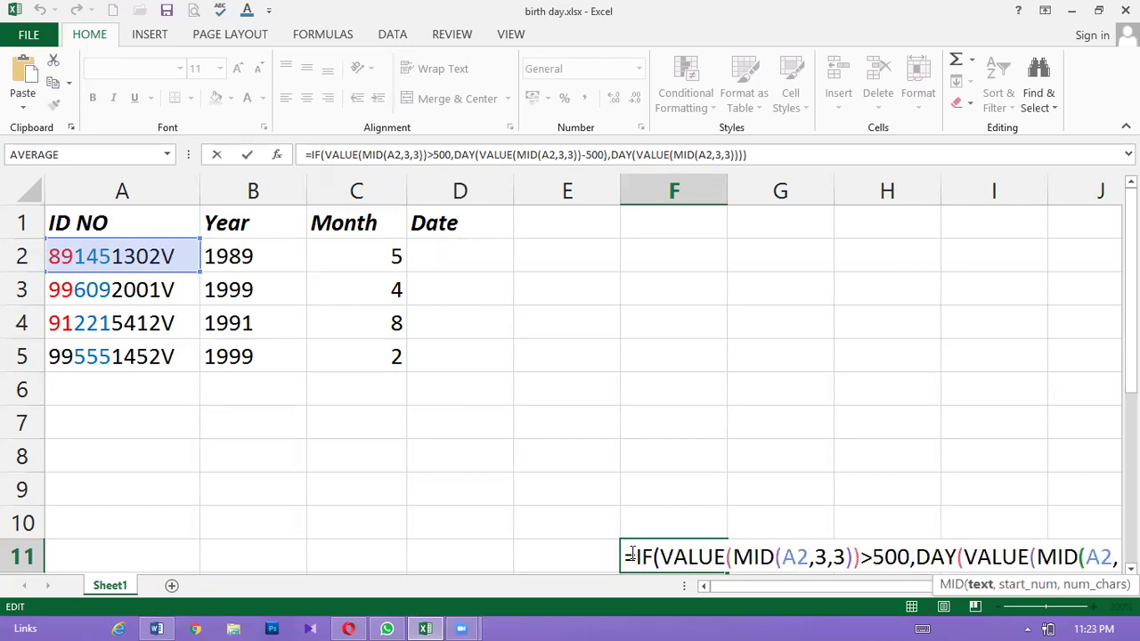
left_click(626, 558)
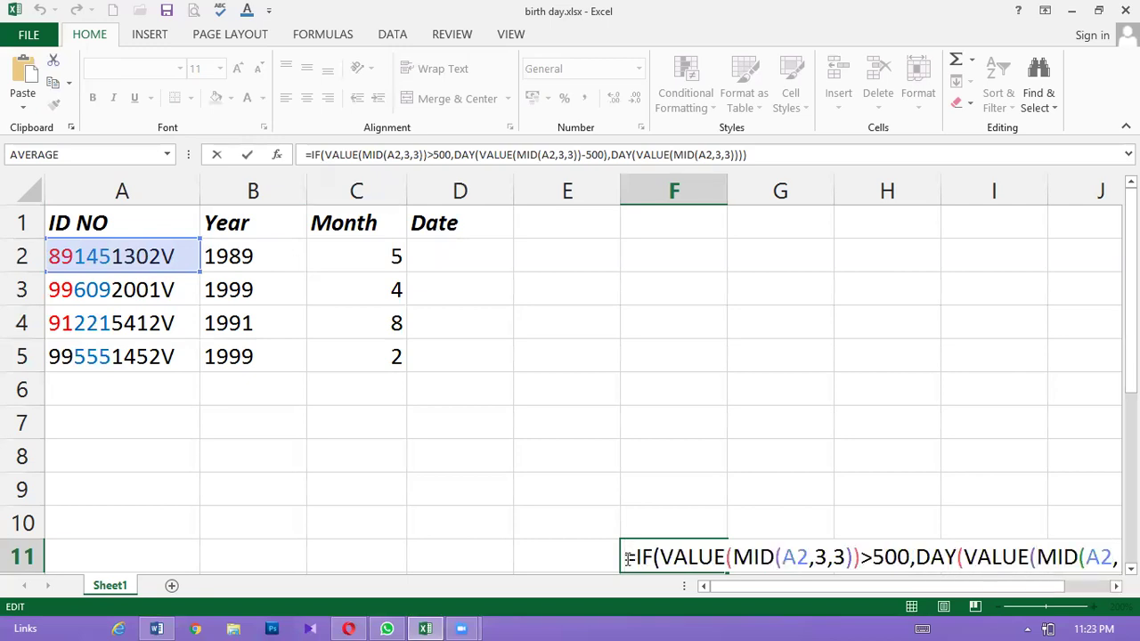
type(".")
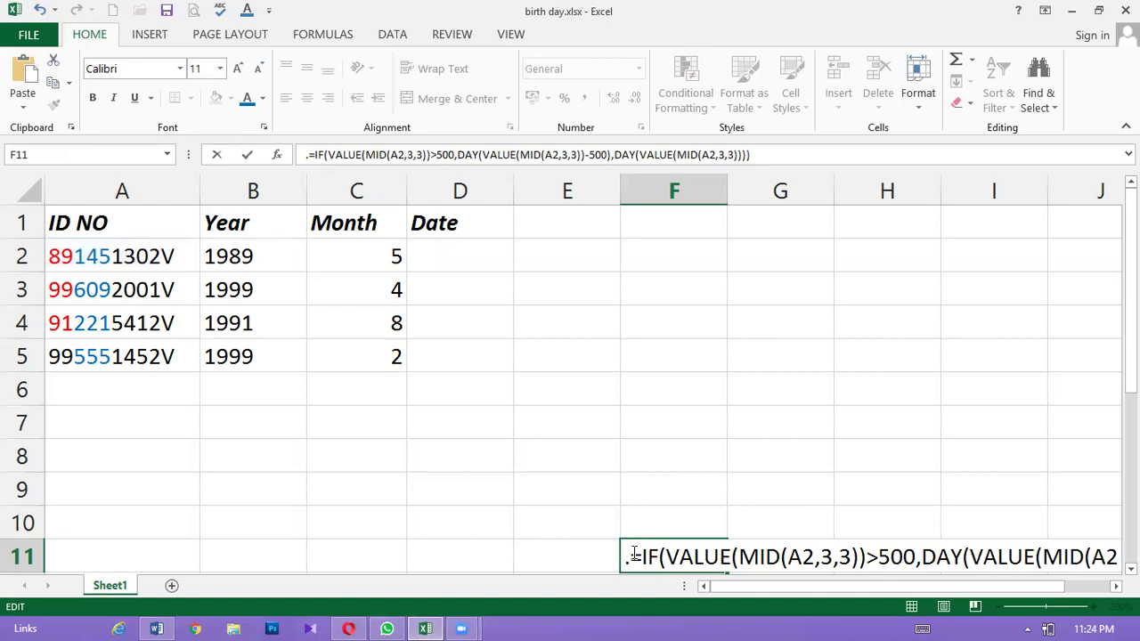
left_click(639, 495)
Move the formula text from F11 to A11
left_click(638, 554)
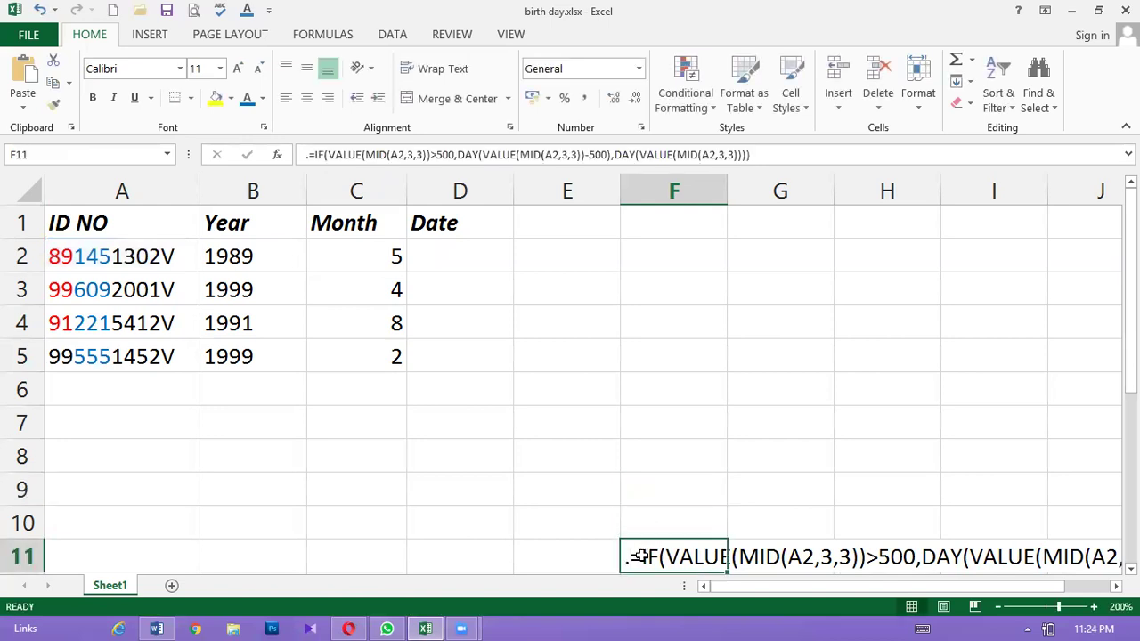
left_click_drag(638, 547, 333, 549)
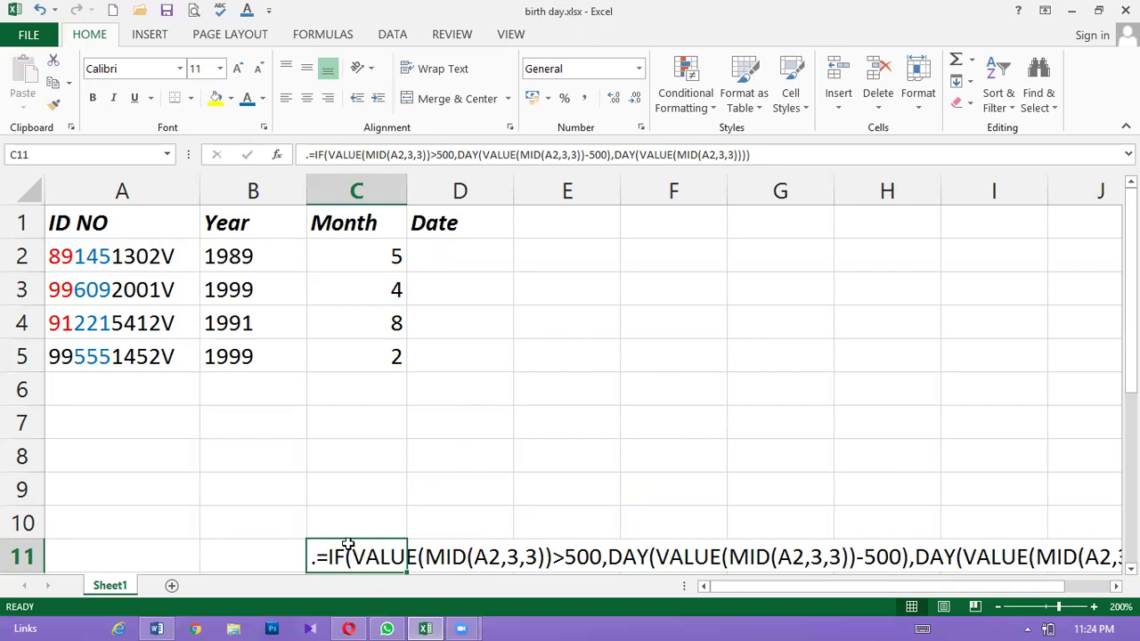
left_click_drag(346, 544, 135, 546)
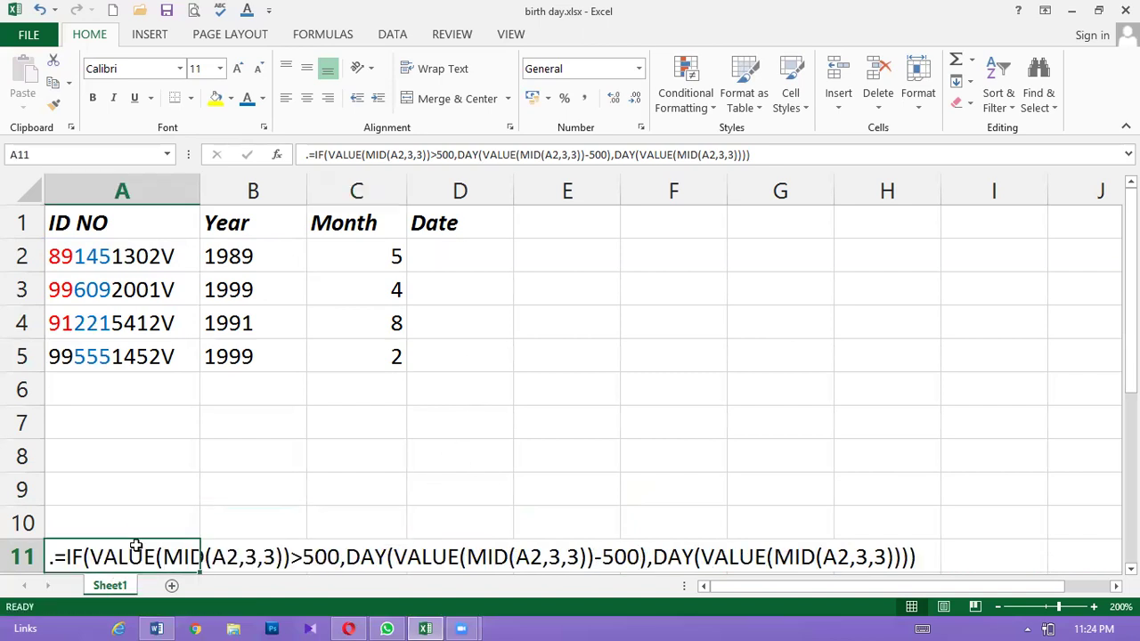
Enter =mid(A2,3,3) in D2 under Date to extract the day digits from the ID number
left_click(476, 257)
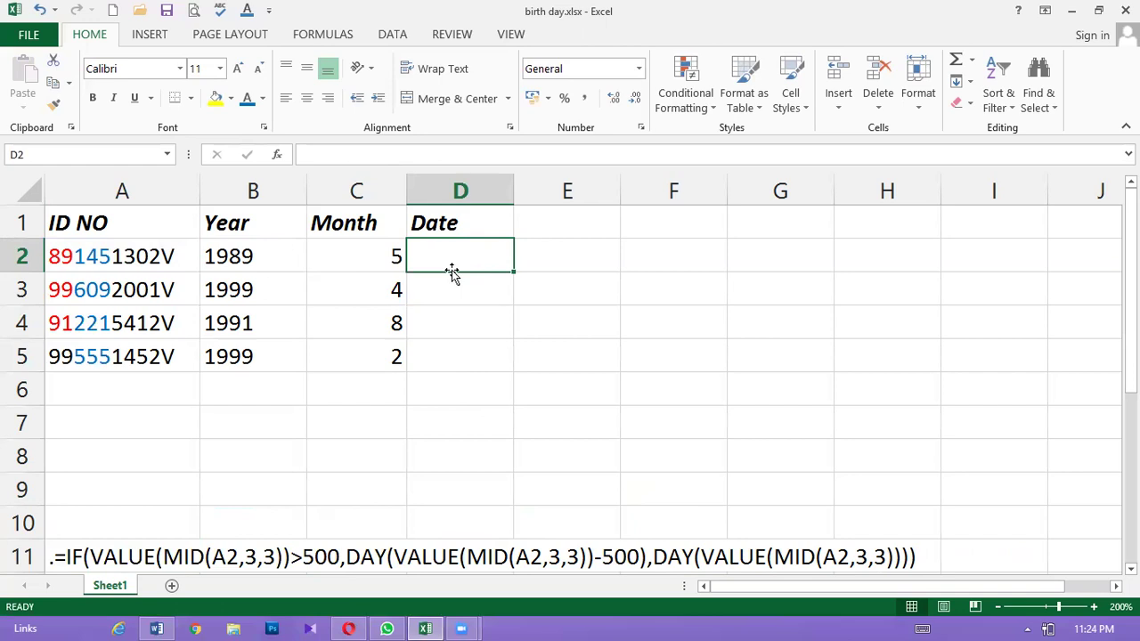
left_click(84, 257)
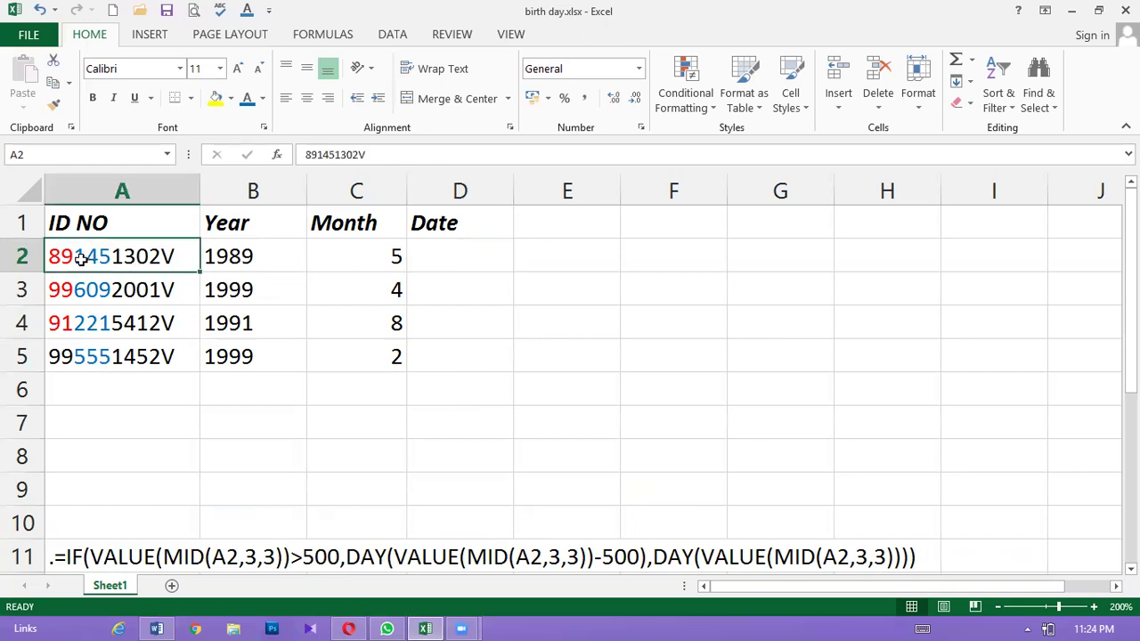
double_click(428, 258)
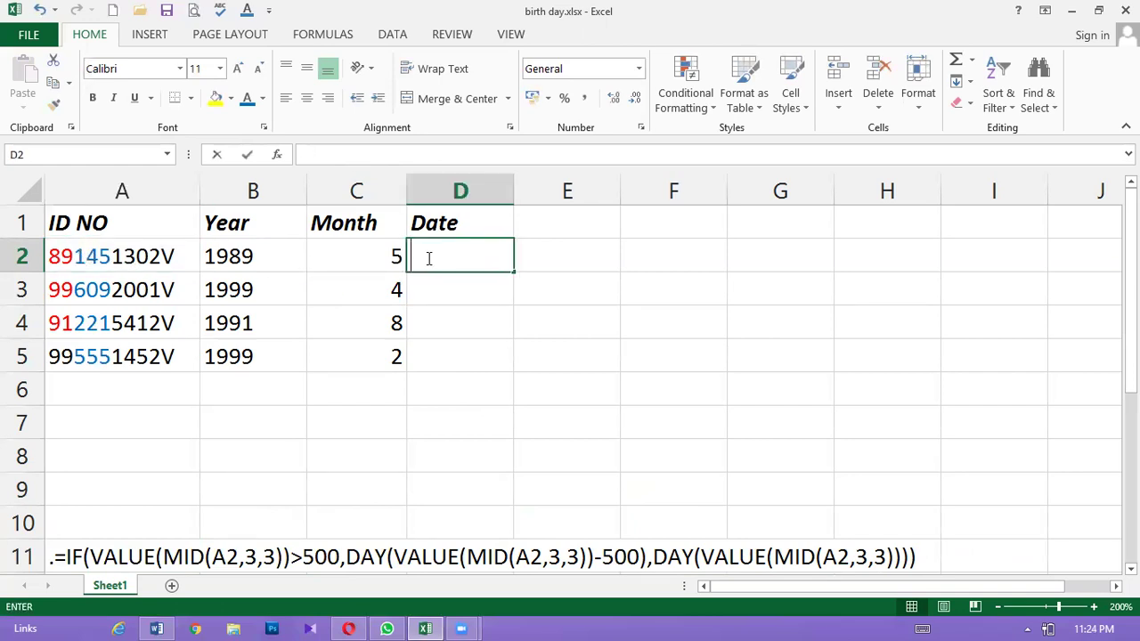
type("=")
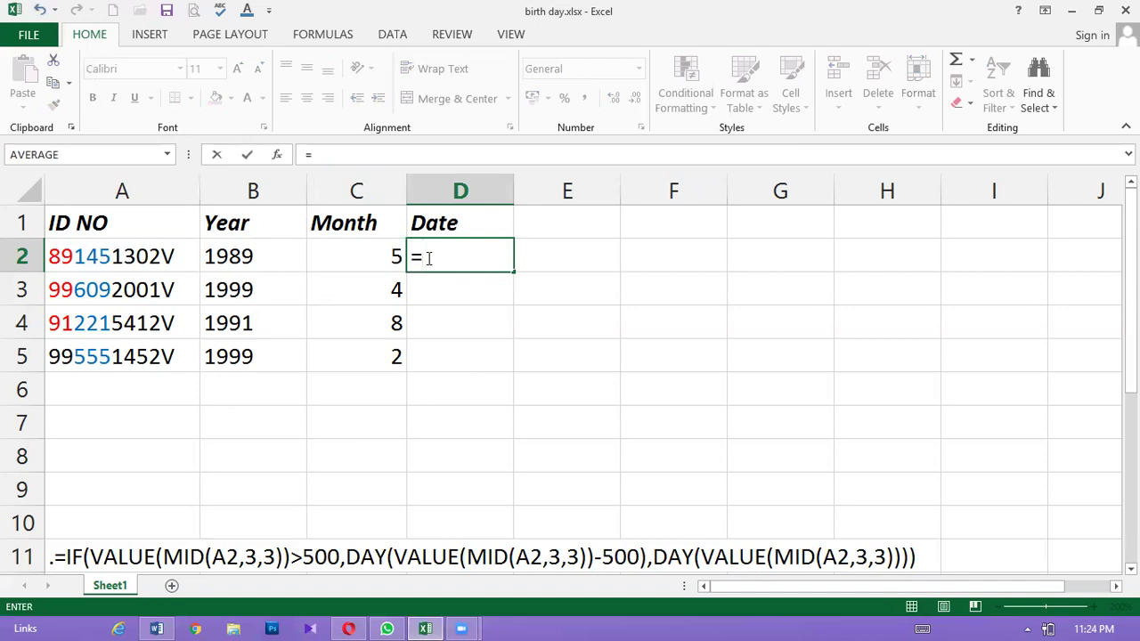
type("mid")
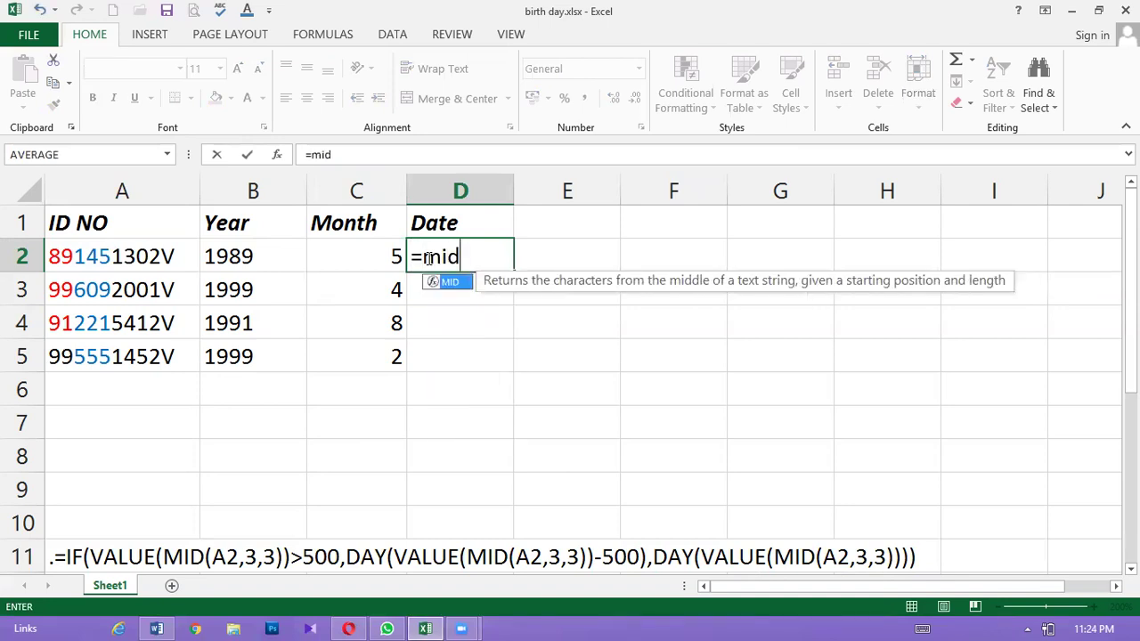
type("(")
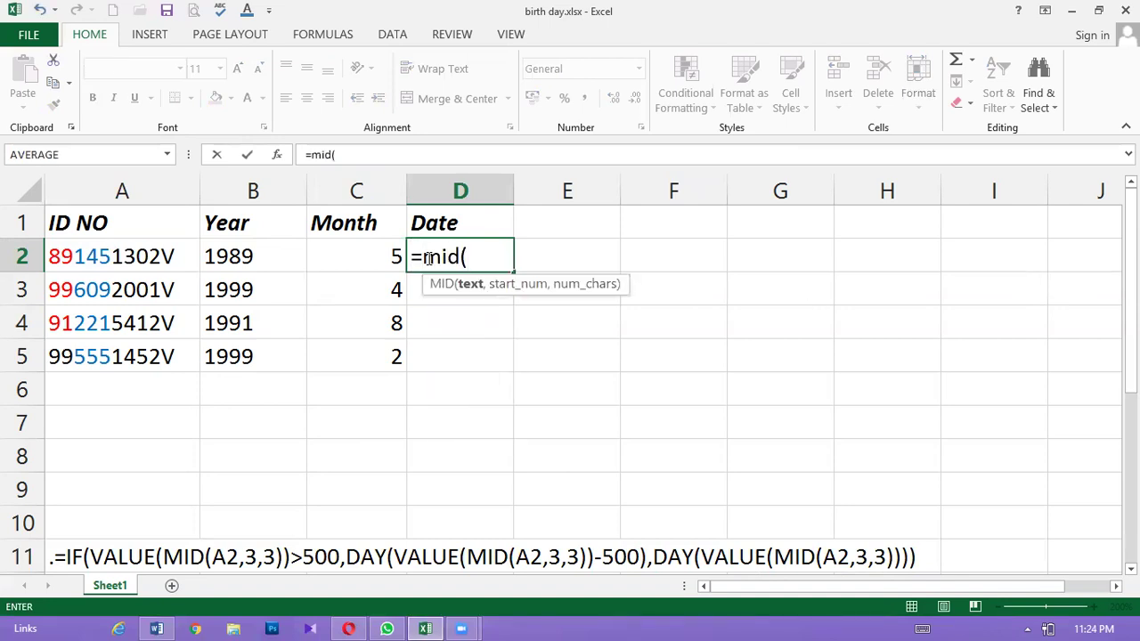
left_click(131, 256)
type(",")
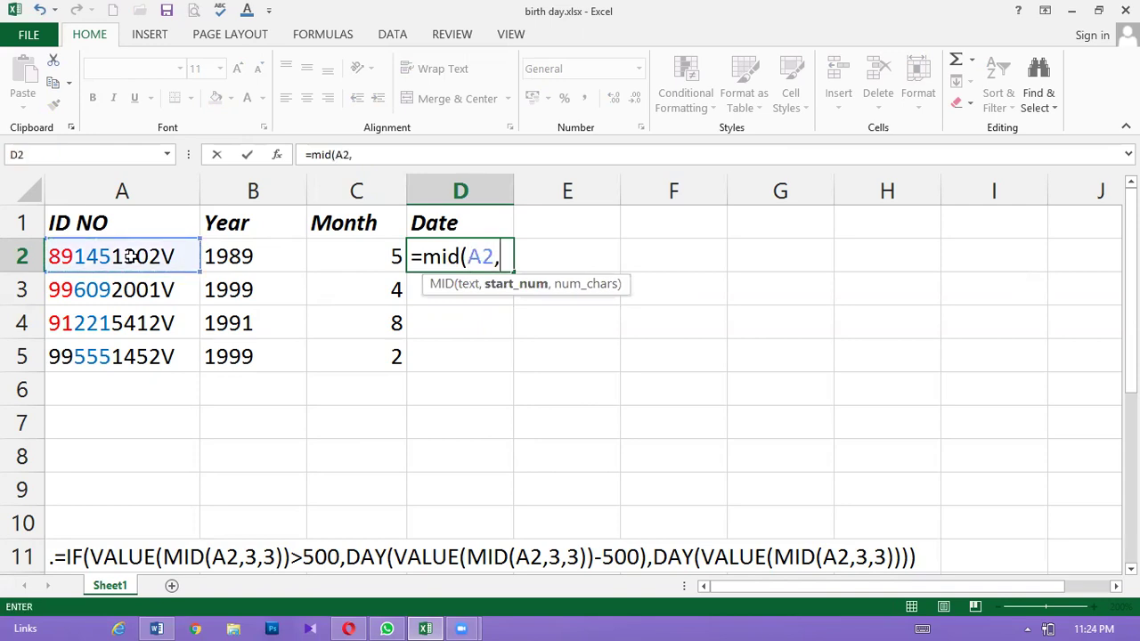
type("3,")
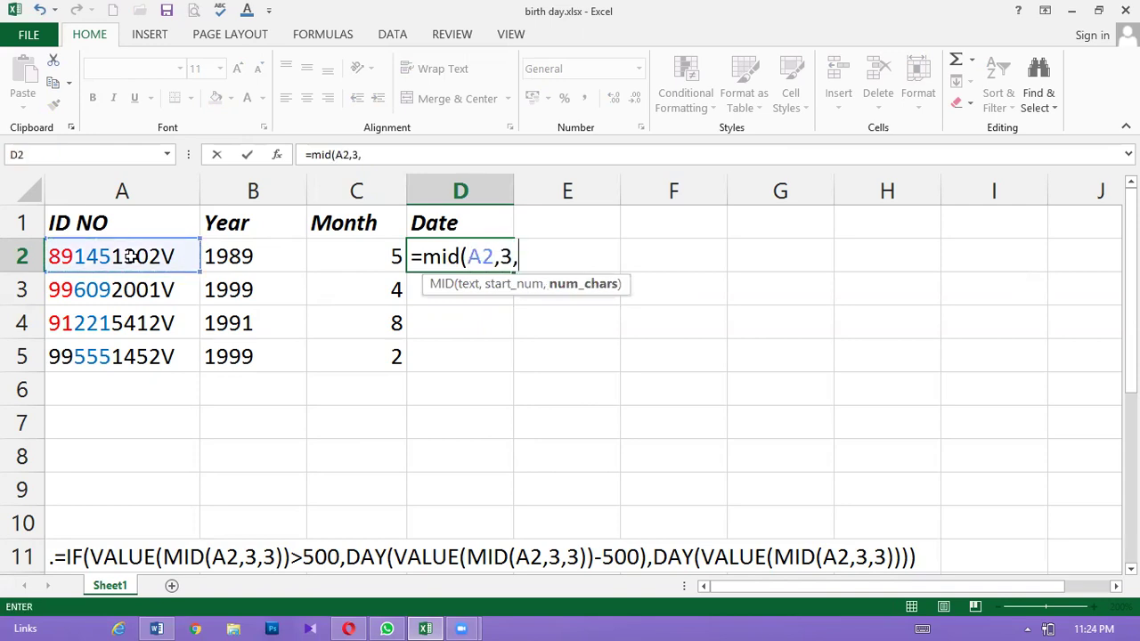
type("3)")
key("Return")
Wrap the MID formula in D2 in VALUE so it reads =VALUE(MID(A2,3,3))
double_click(428, 263)
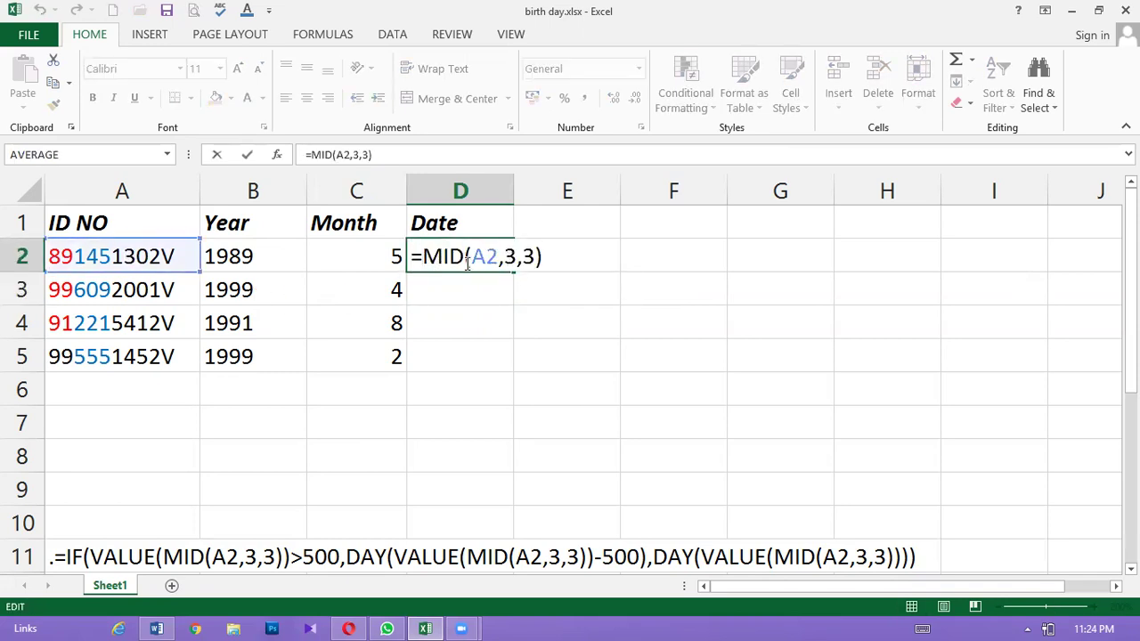
type("val")
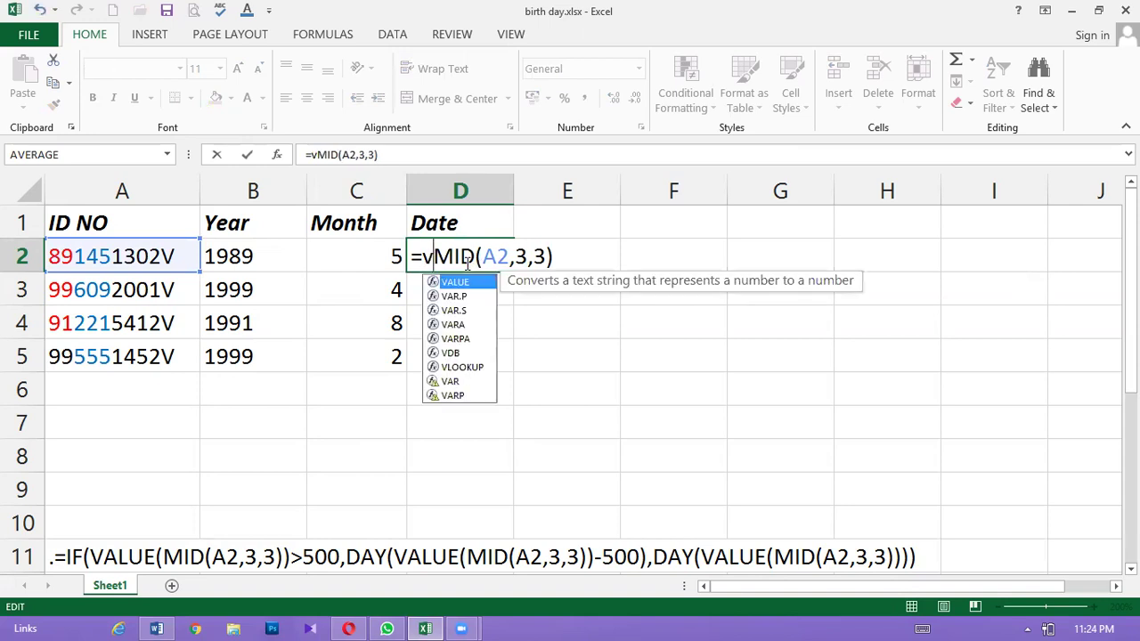
type("ue")
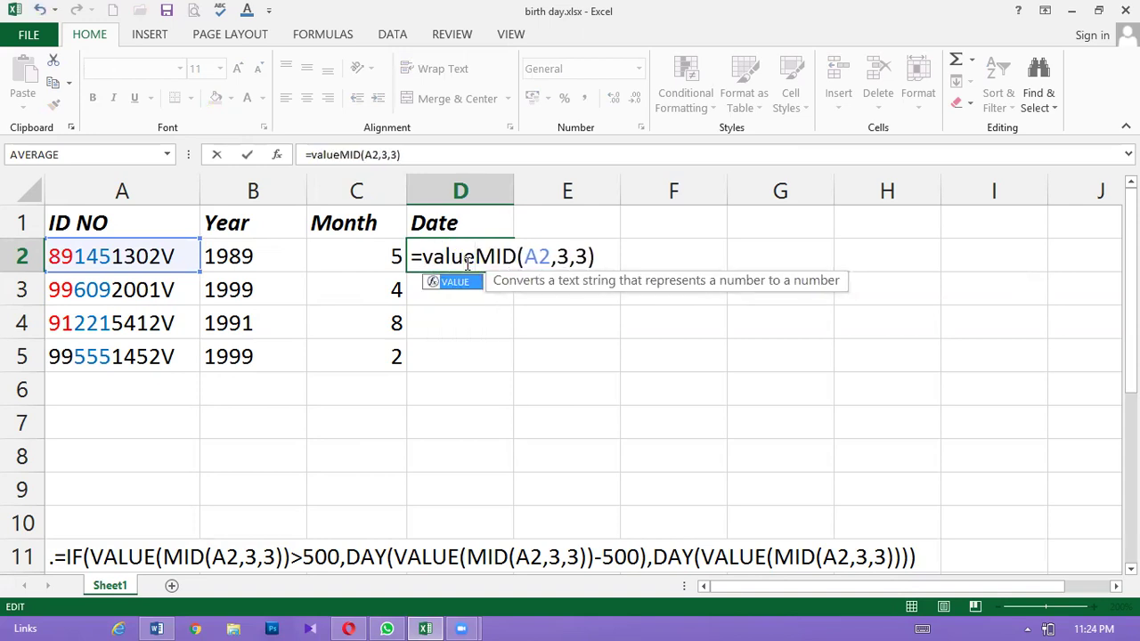
type("(")
left_click(604, 256)
type(")")
key("Return")
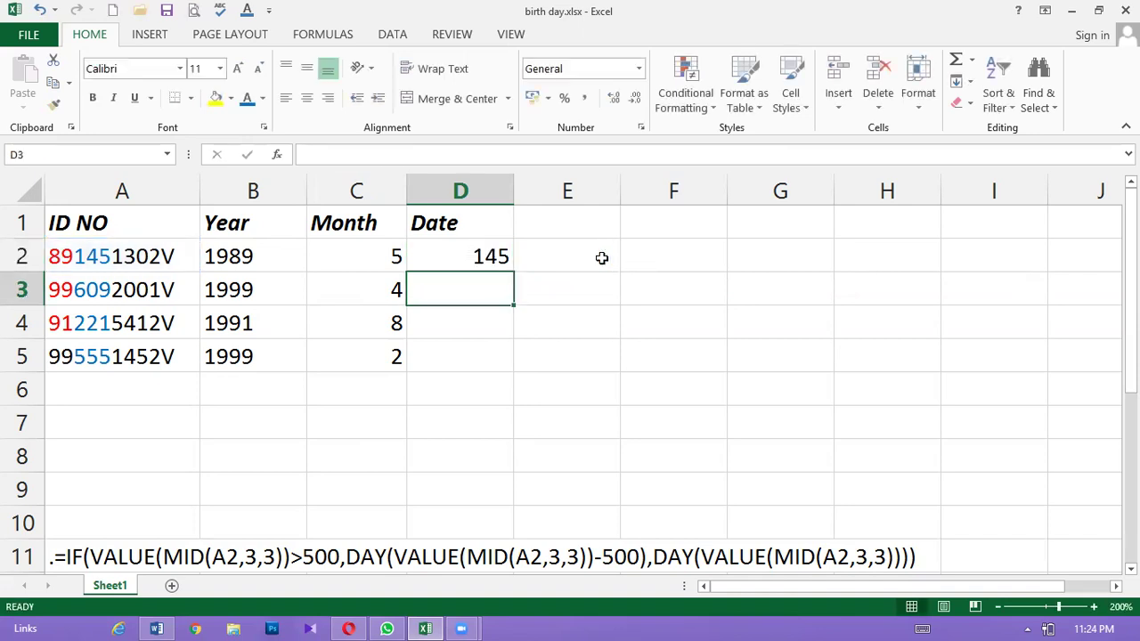
left_click(482, 257)
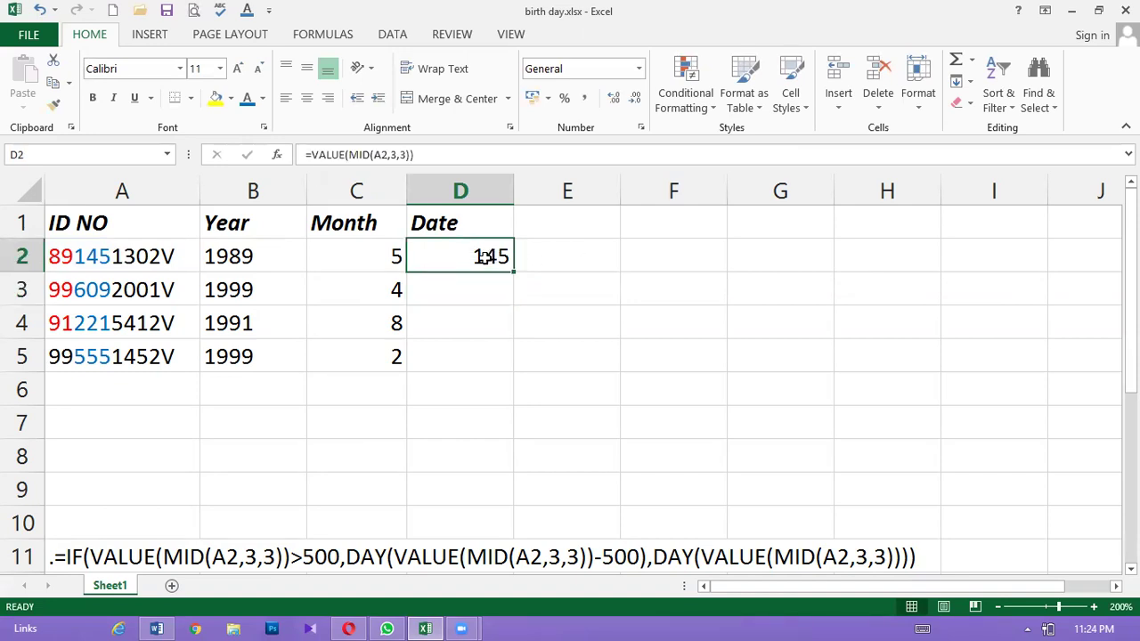
double_click(482, 257)
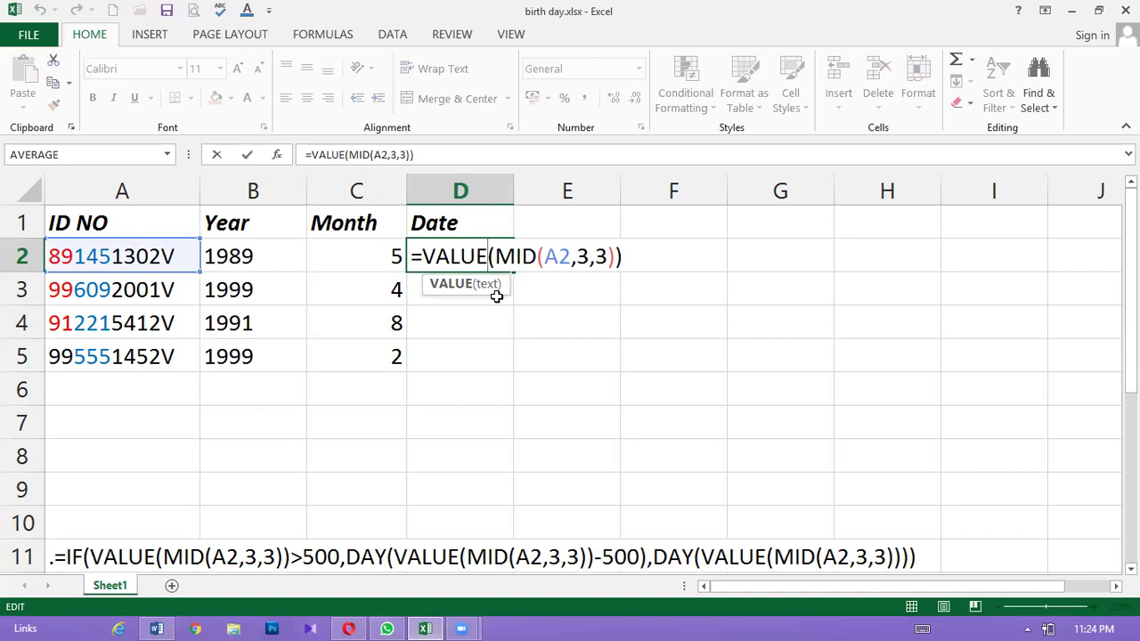
left_click(495, 296)
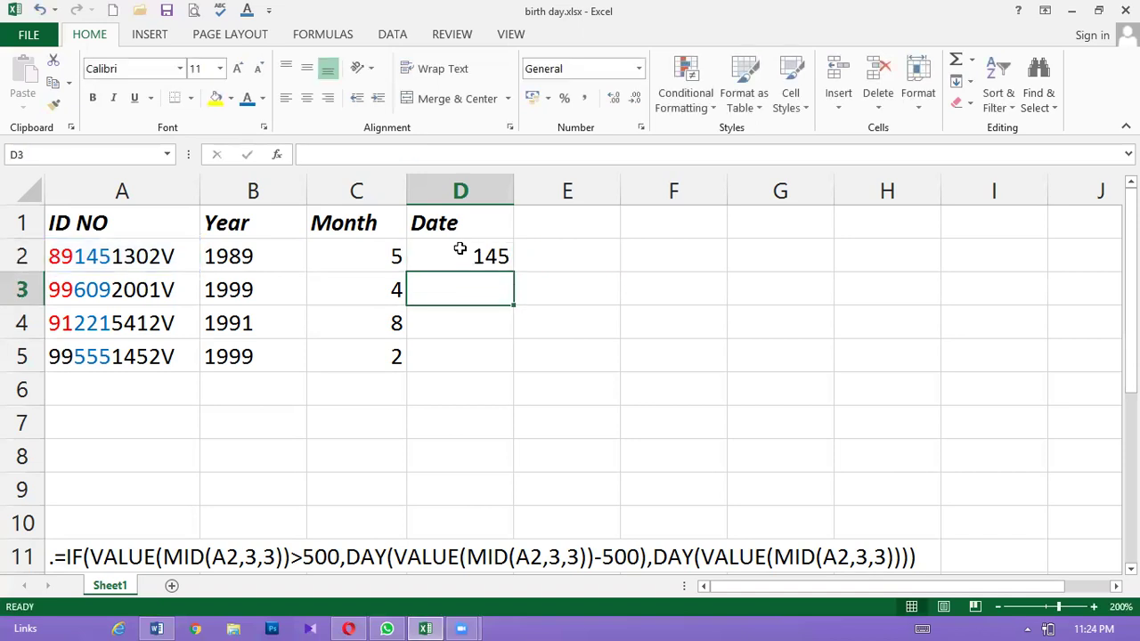
Put the VALUE expression in D2 inside an IF function, testing whether it is >500
left_click(458, 247)
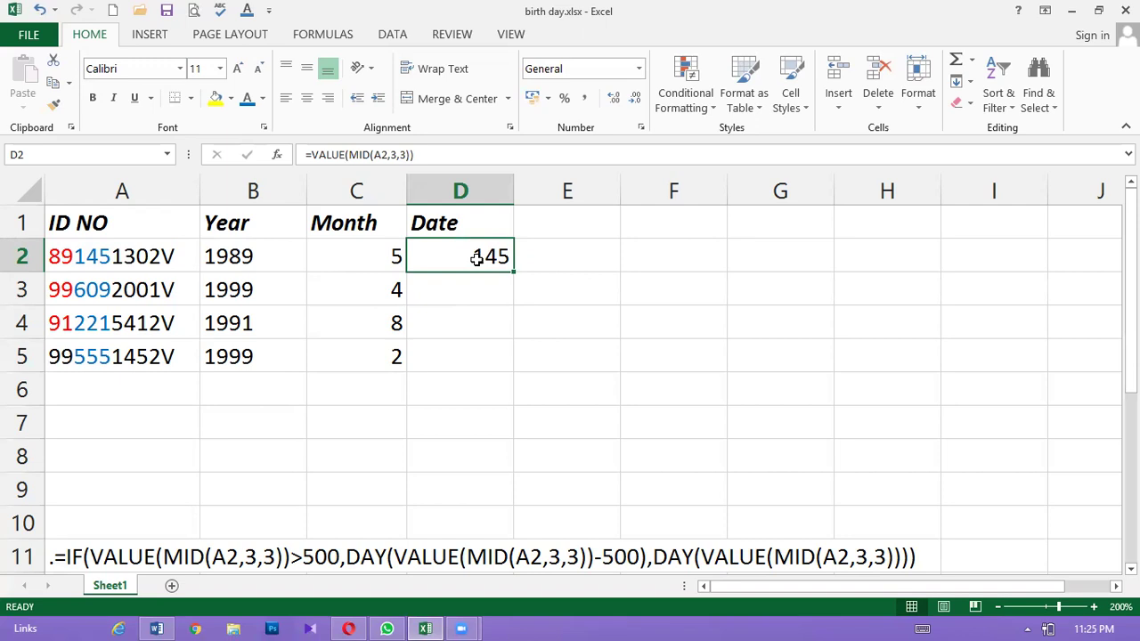
double_click(462, 257)
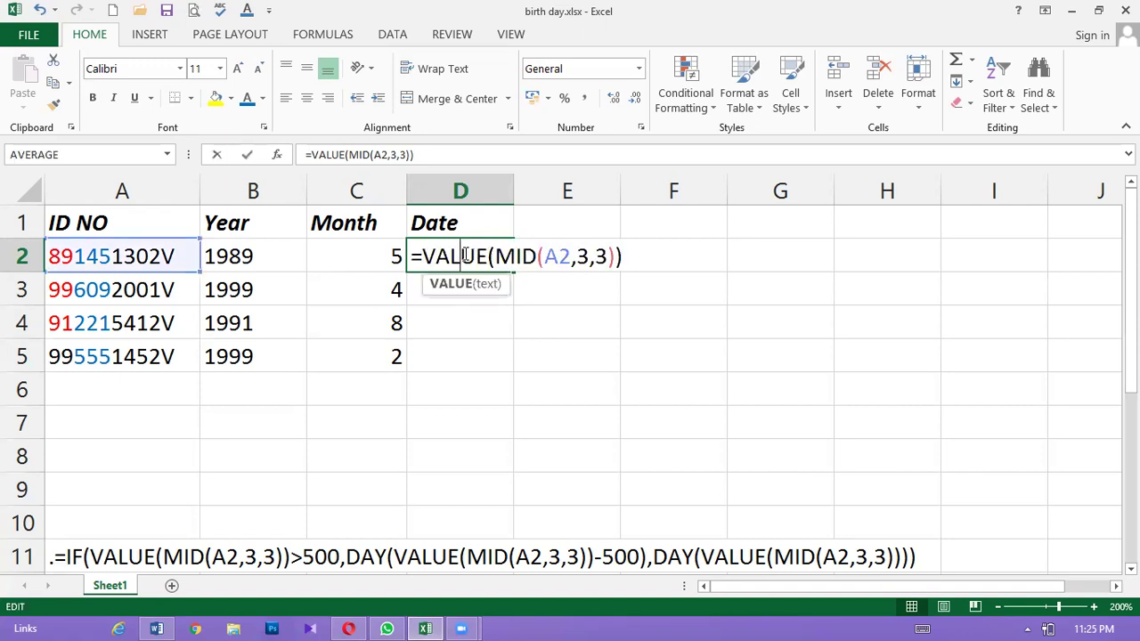
left_click(429, 255)
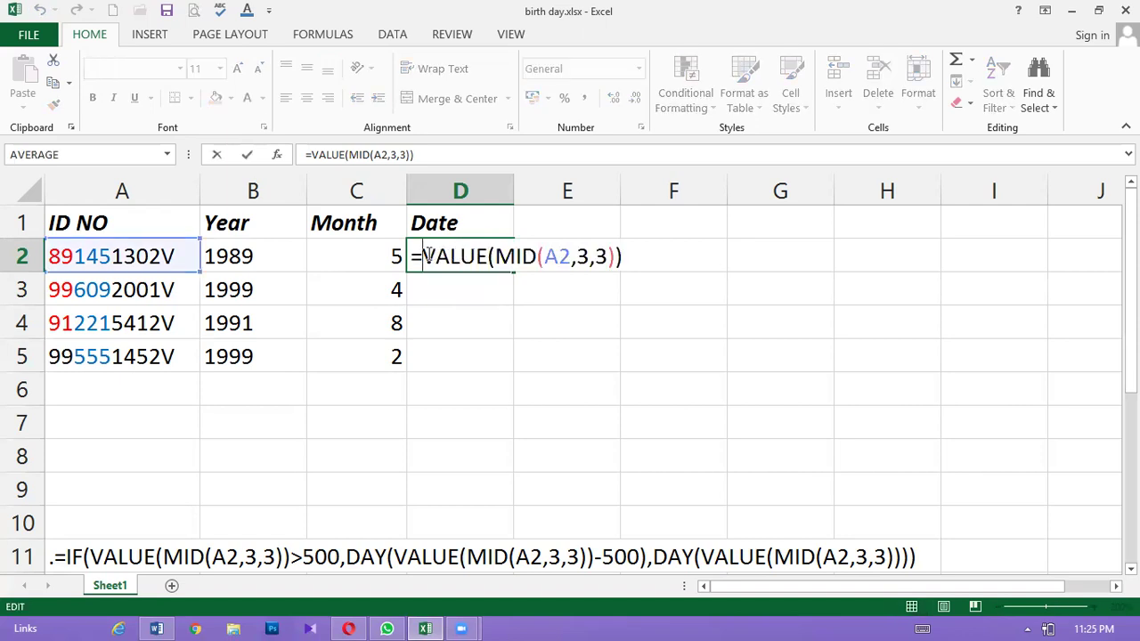
type("if")
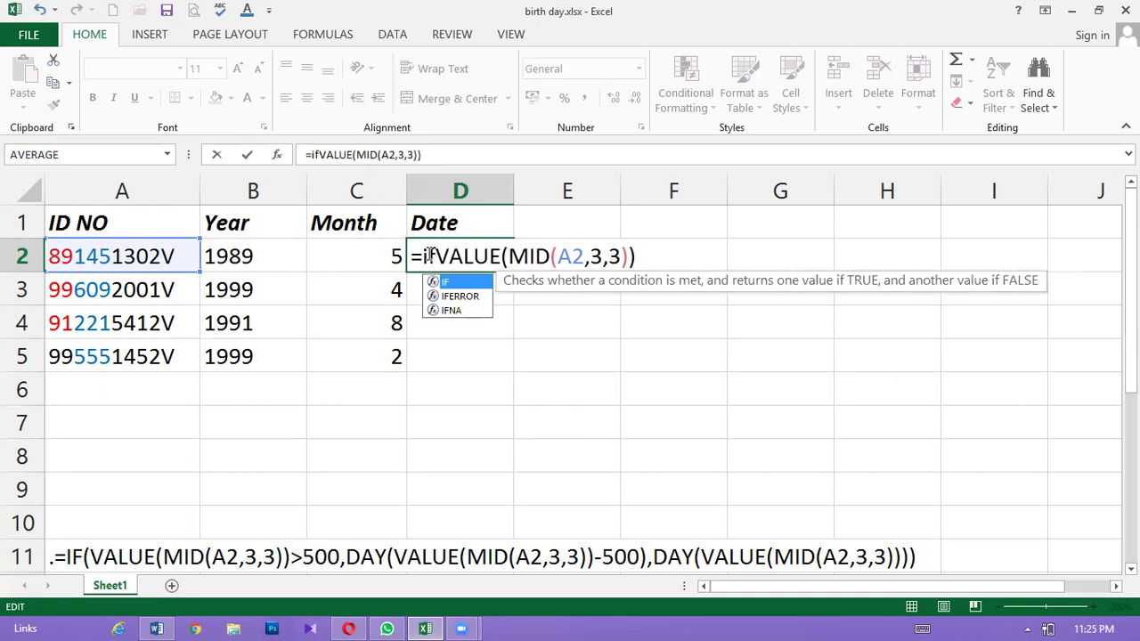
double_click(456, 281)
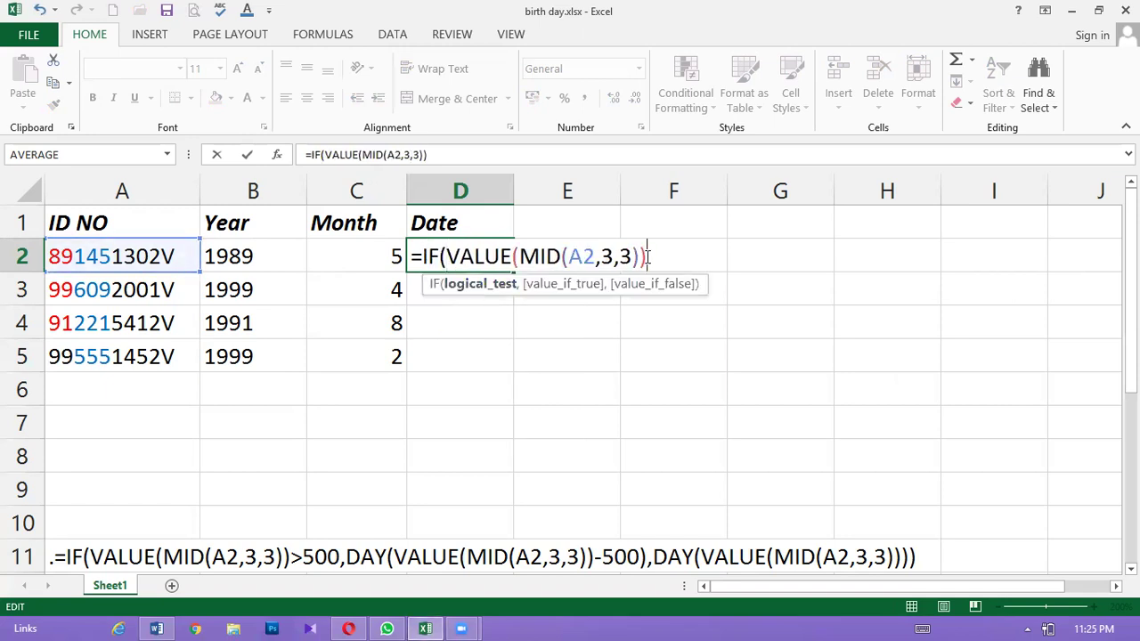
type(",")
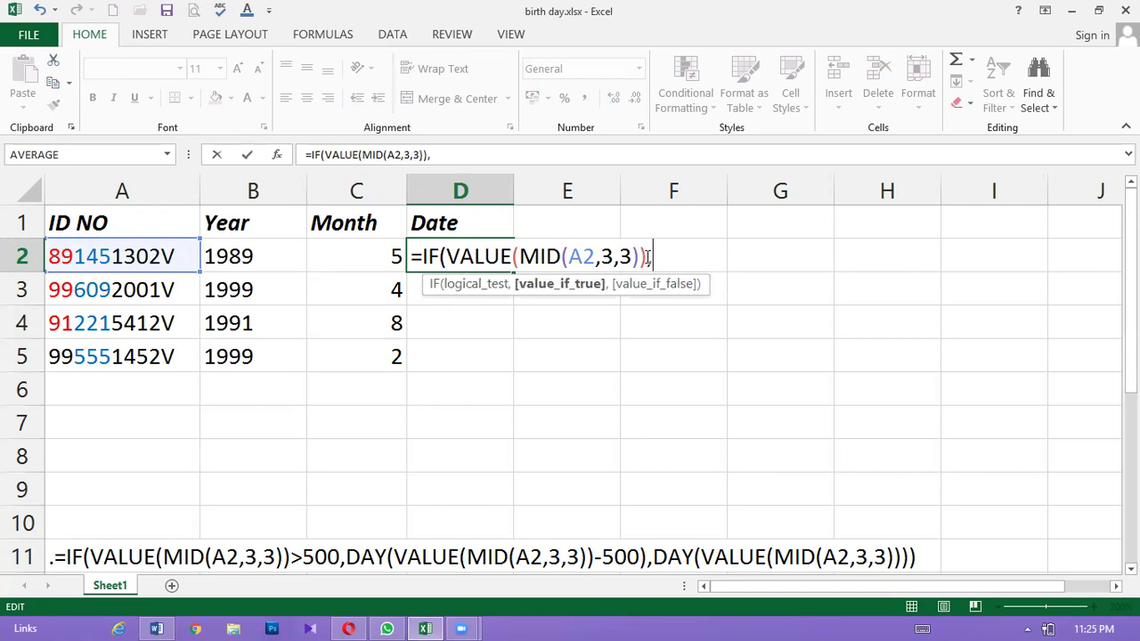
key("BackSpace")
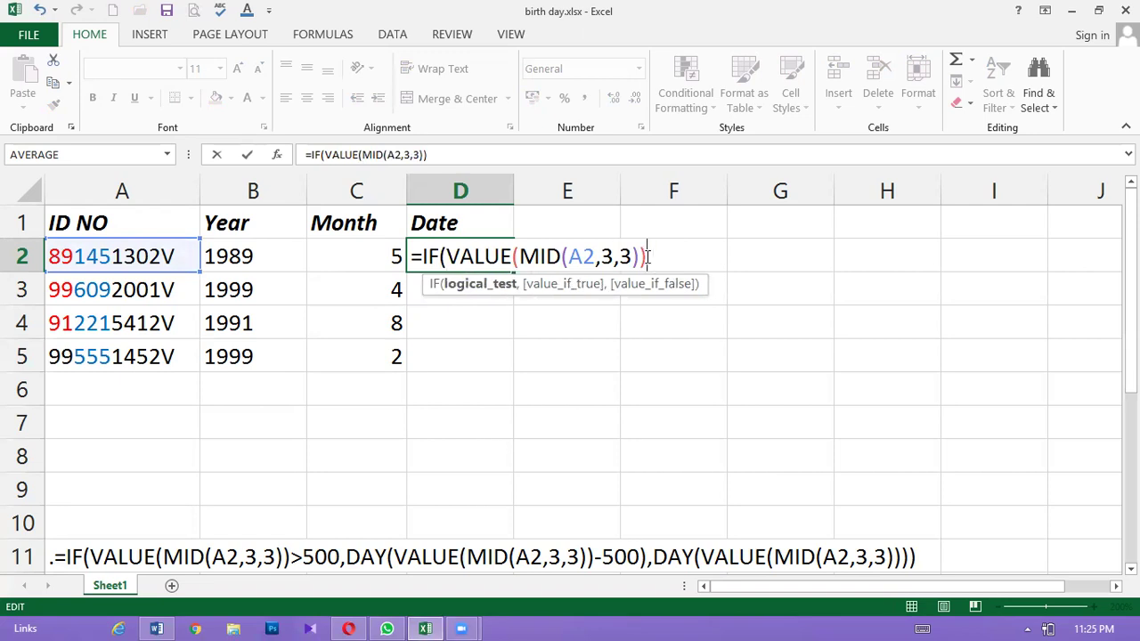
type(">500,")
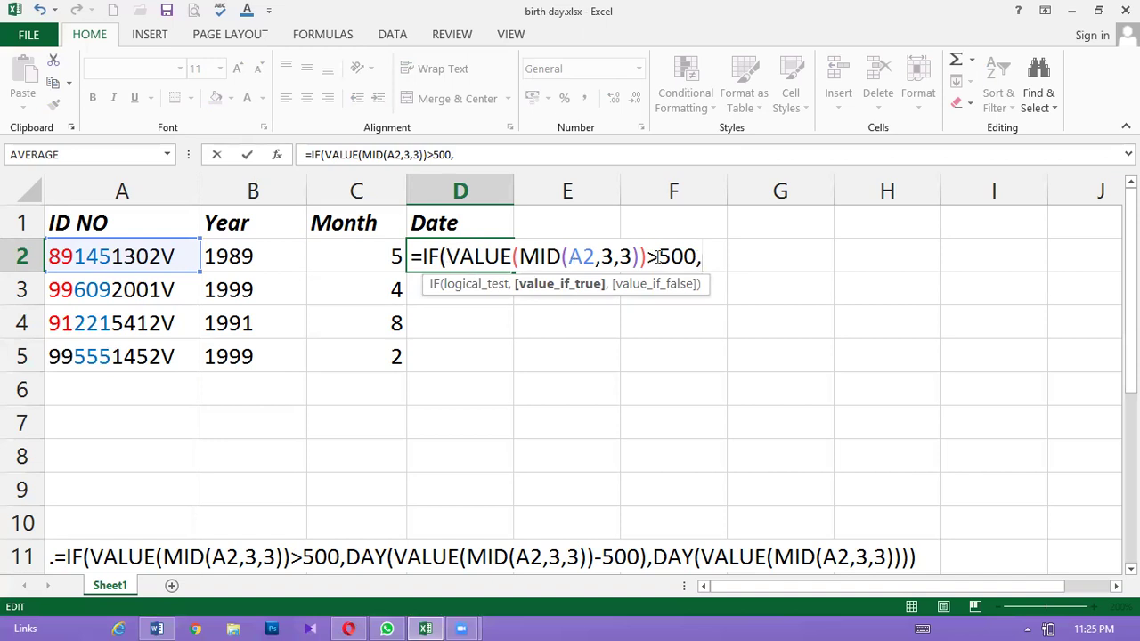
Copy VALUE(MID(A2,3,3)) from the logical test into the value-if-true argument of the IF formula in D2
left_click_drag(445, 256, 644, 256)
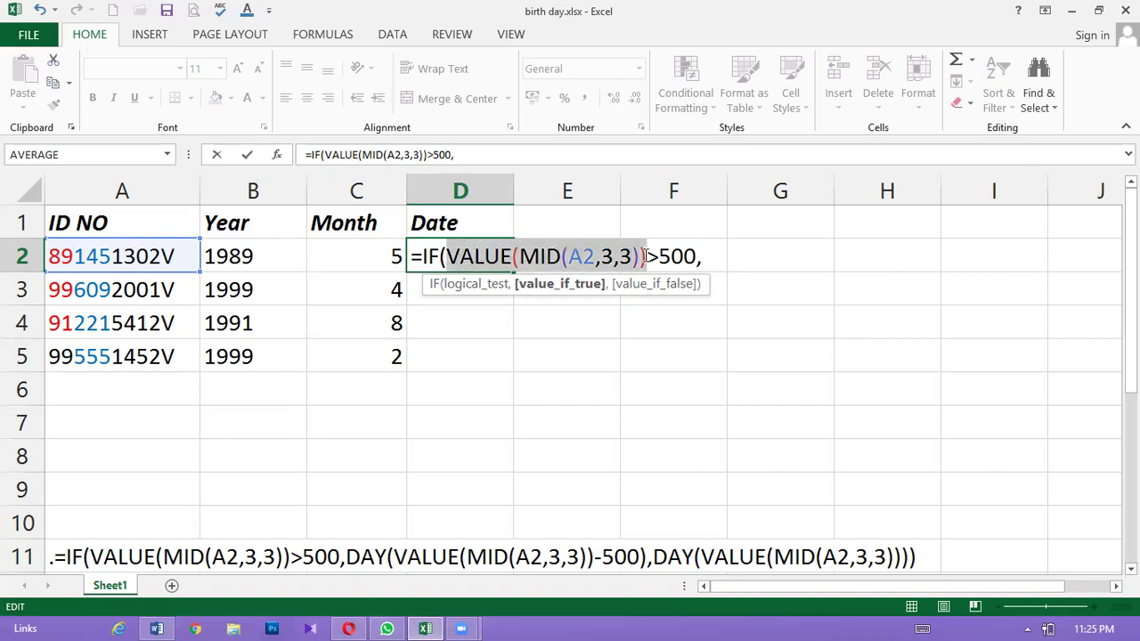
left_click_drag(644, 256, 647, 256)
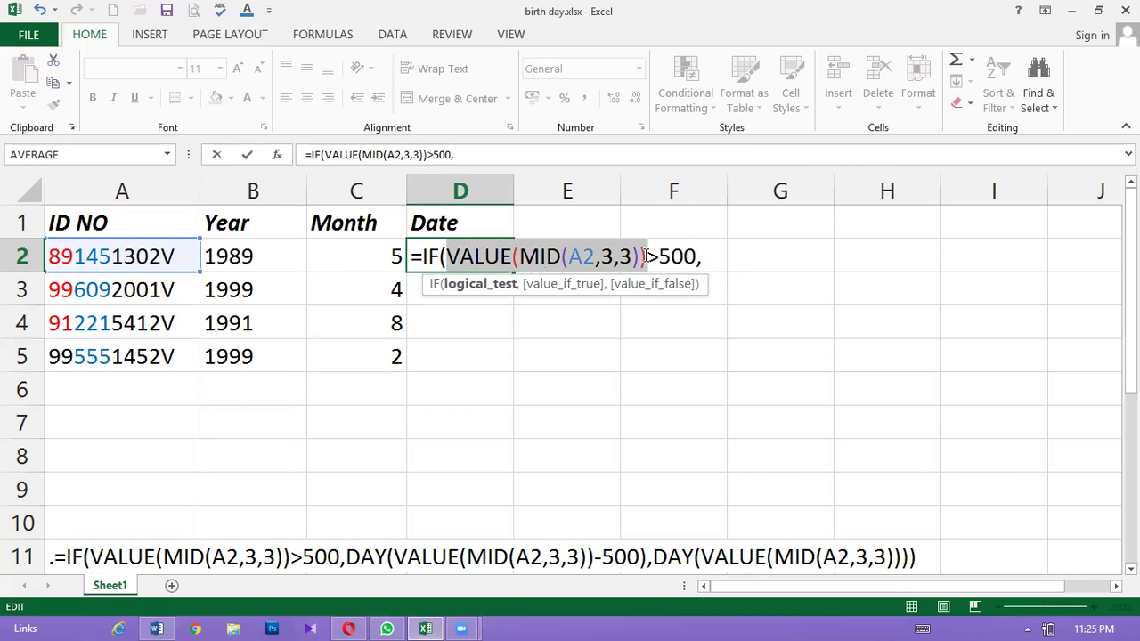
key("ctrl+c")
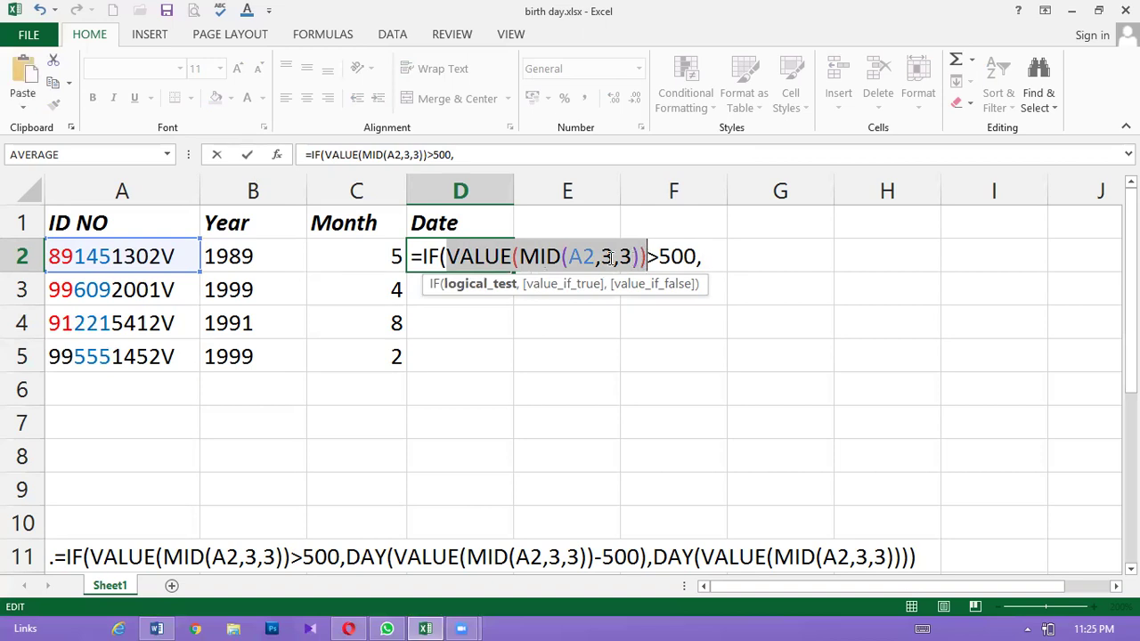
left_click(705, 258)
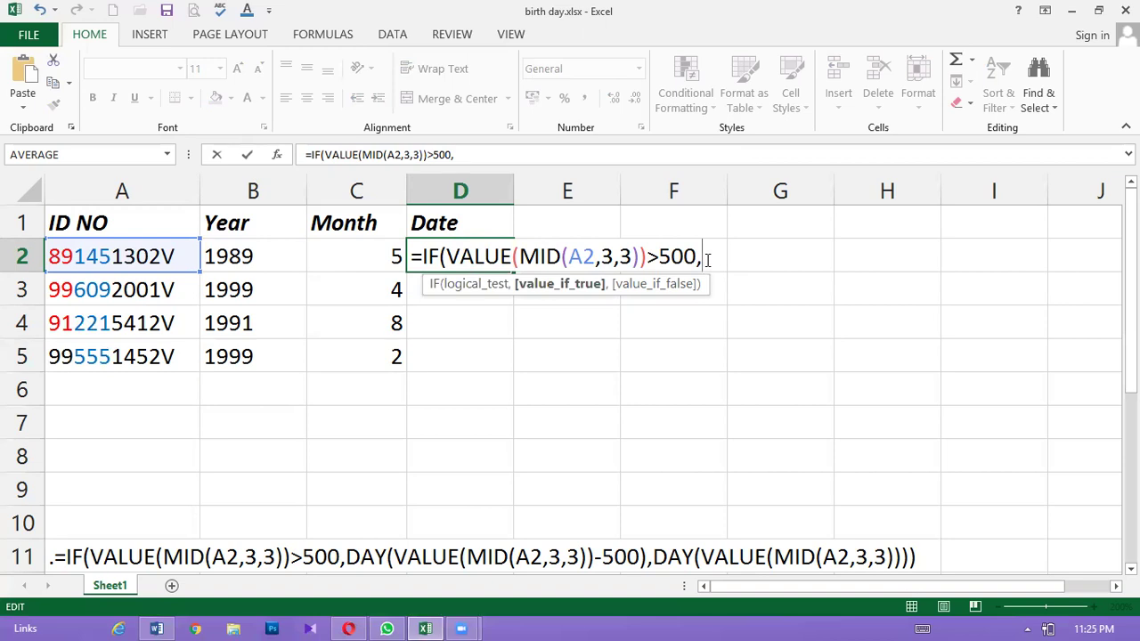
key("ctrl+v")
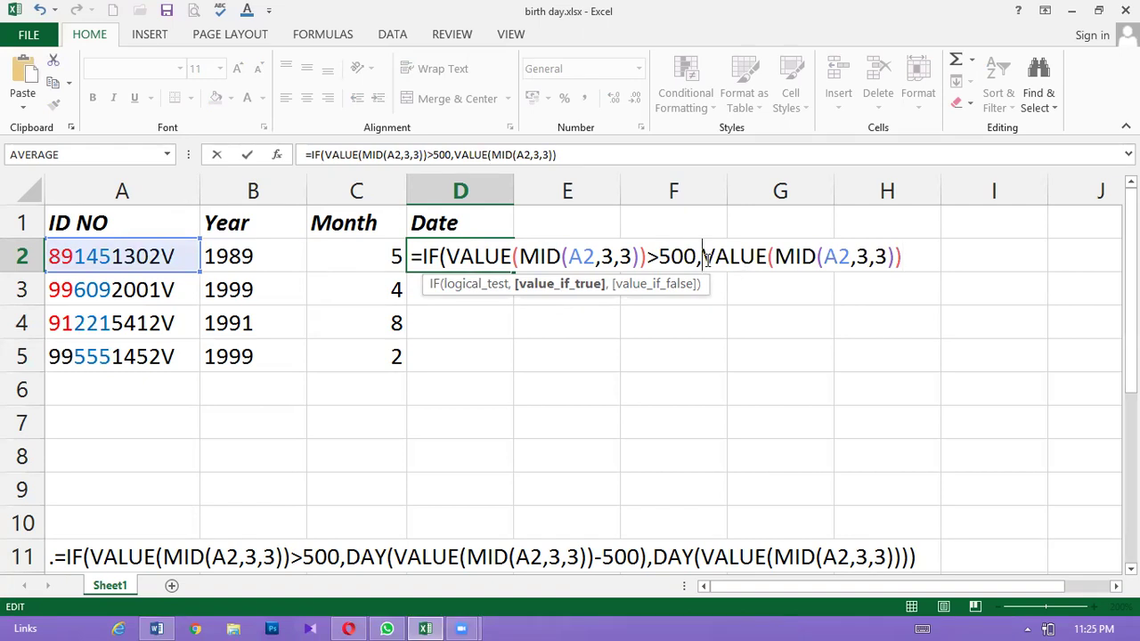
Wrap the value-if-true expression in DAY and subtract 500 inside it, giving DAY(VALUE(MID(A2,3,3))-500) followed by a comma
type("da")
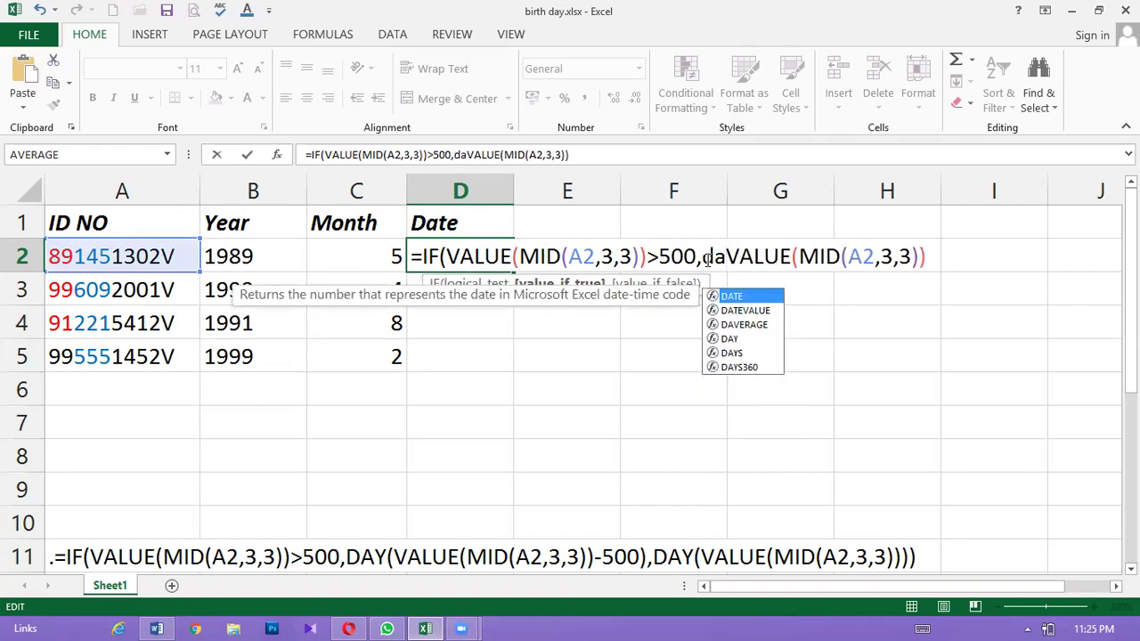
double_click(730, 339)
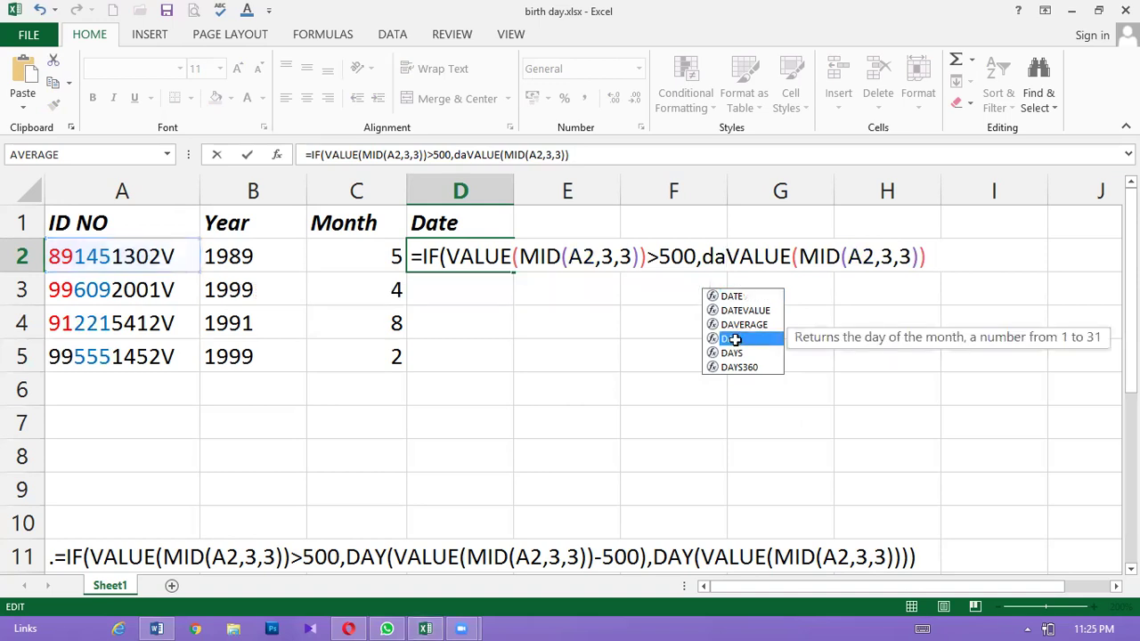
left_click_drag(750, 256, 955, 258)
left_click(954, 259)
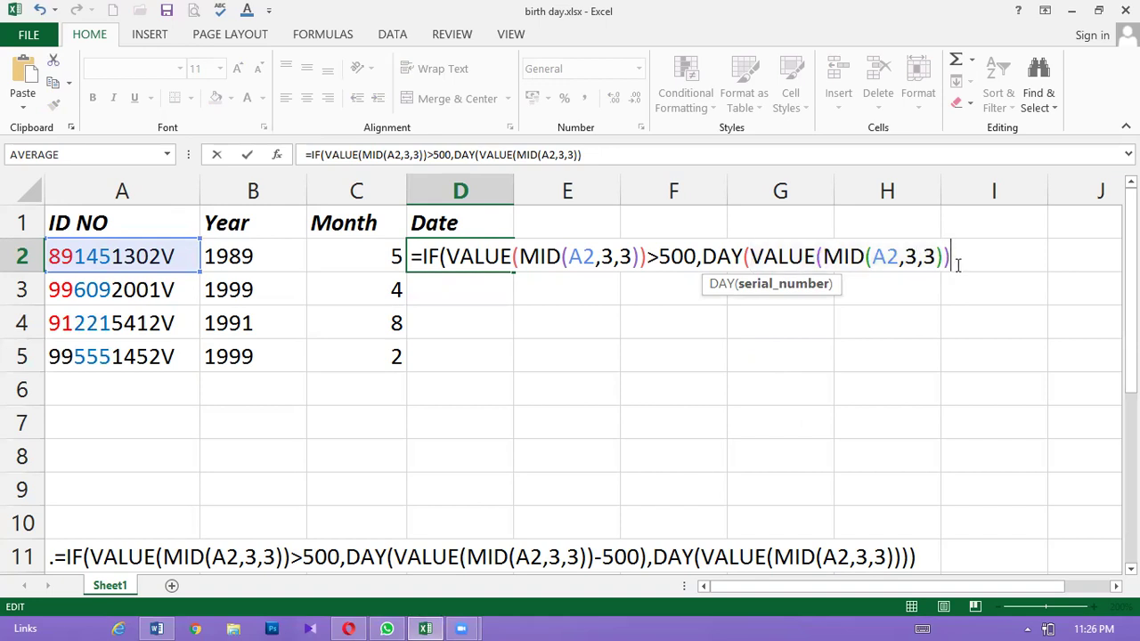
type("-500")
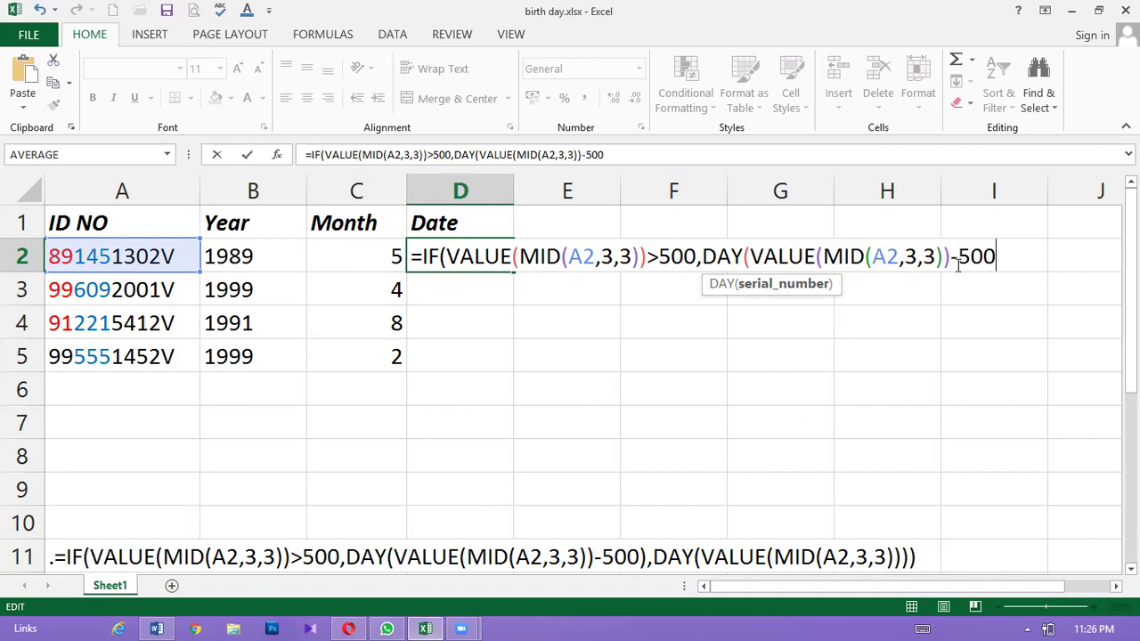
type(")")
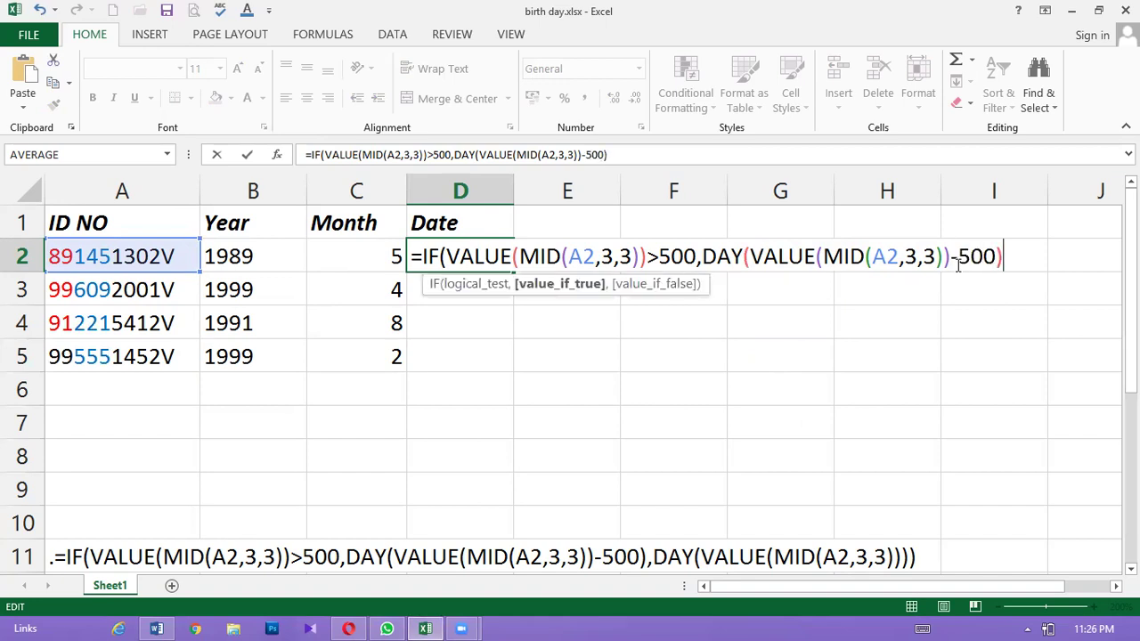
type(",")
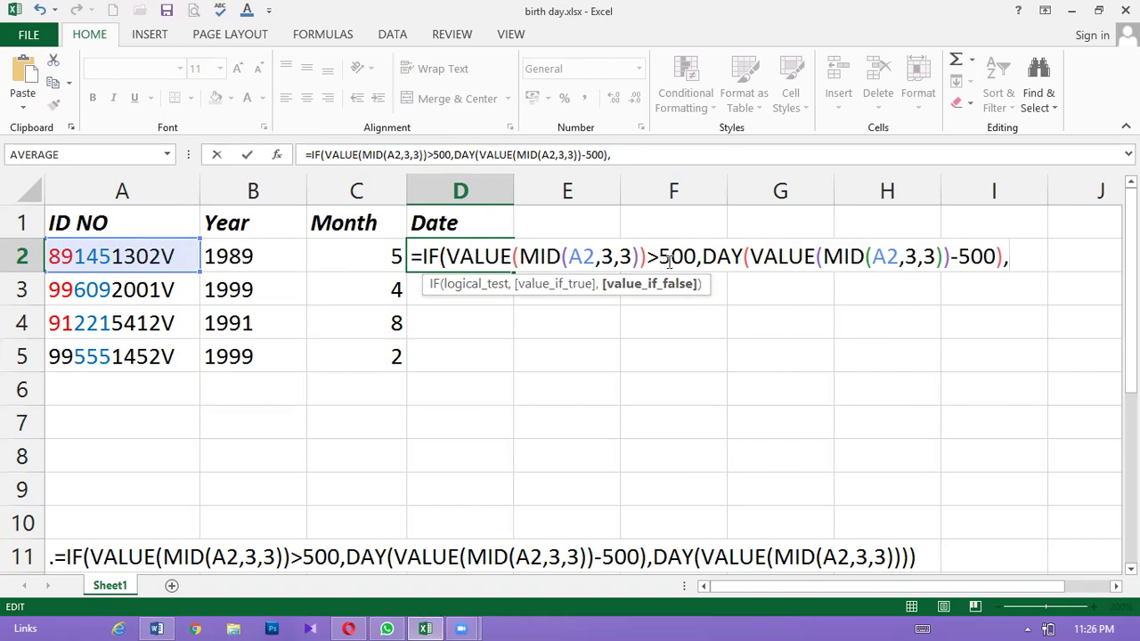
Add DAY(VALUE(MID(A2,3,3))) as the value-if-false argument and commit the IF formula in D2
left_click_drag(703, 256, 950, 273)
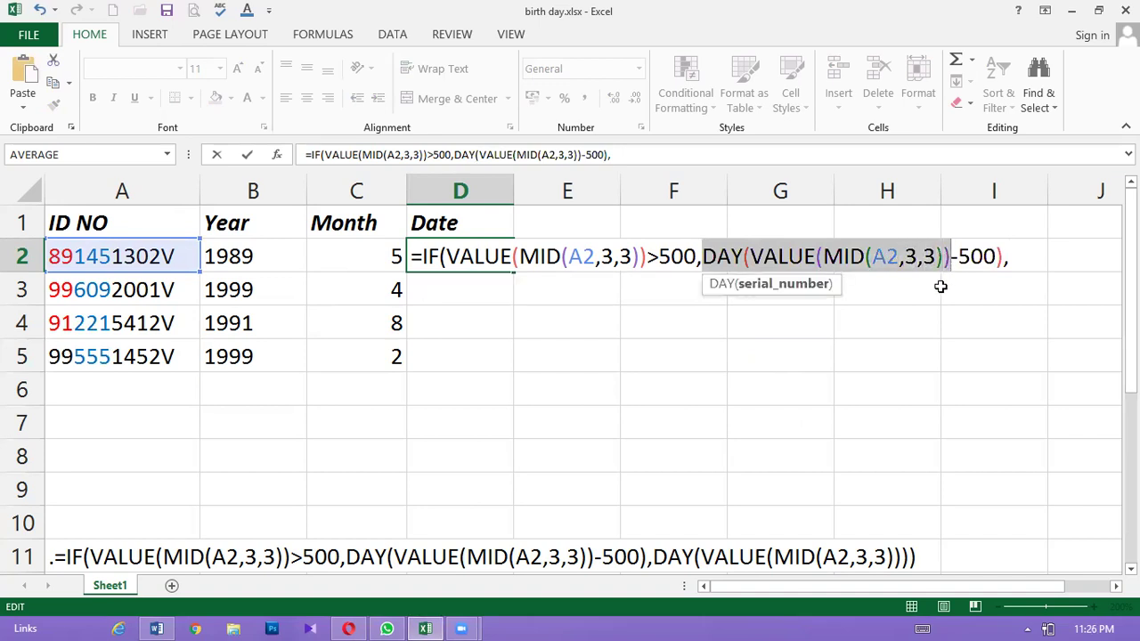
left_click(1012, 259)
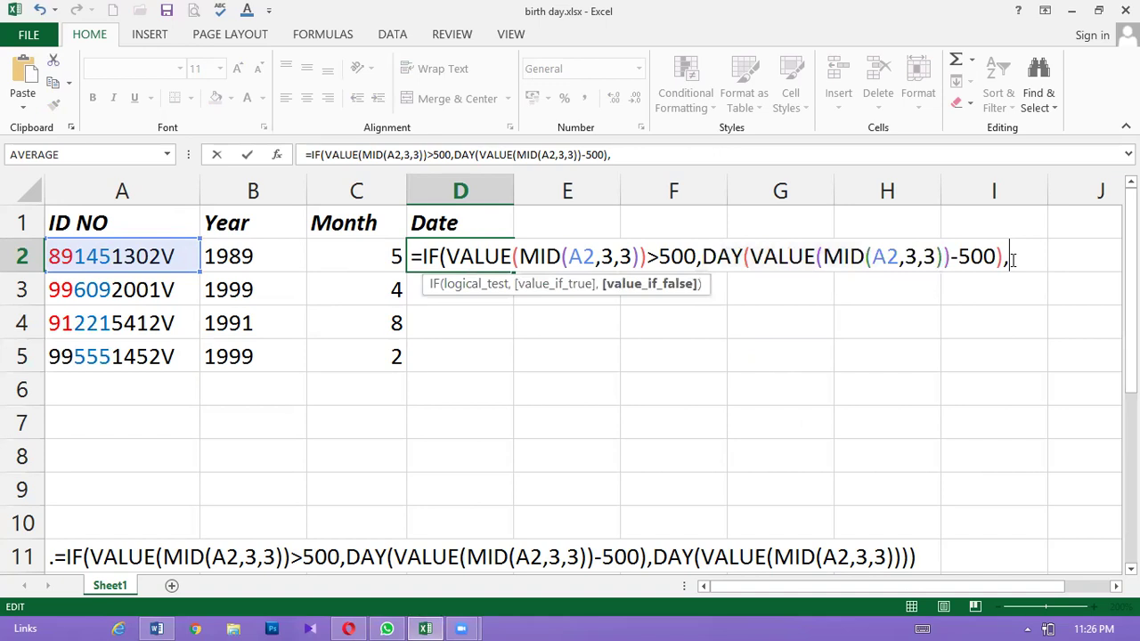
key("ctrl+v")
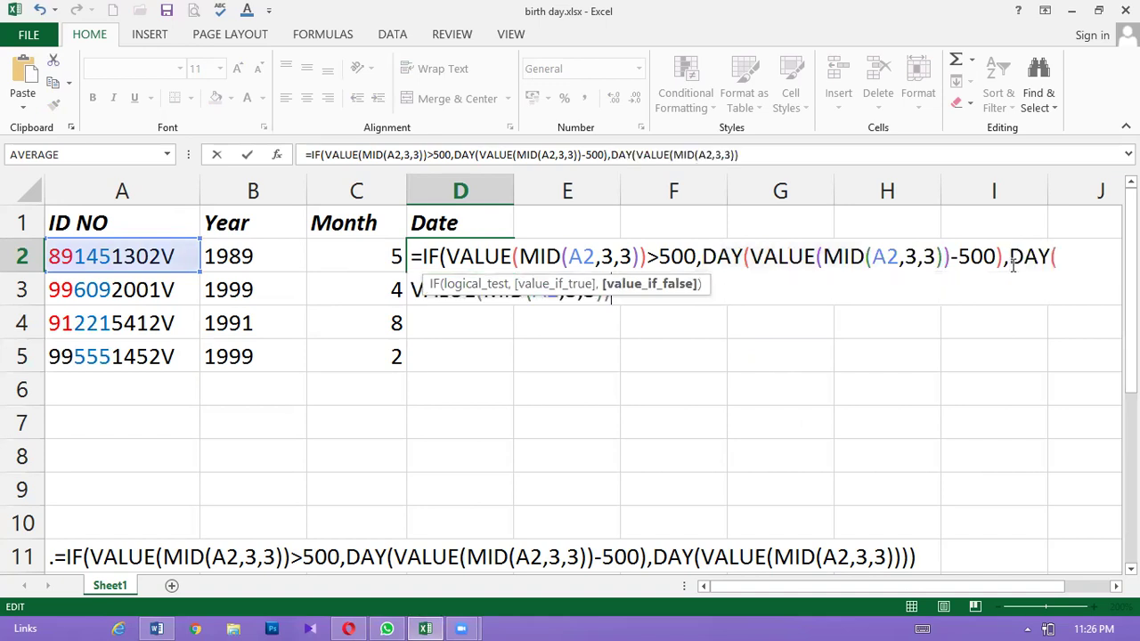
left_click(617, 300)
type(")")
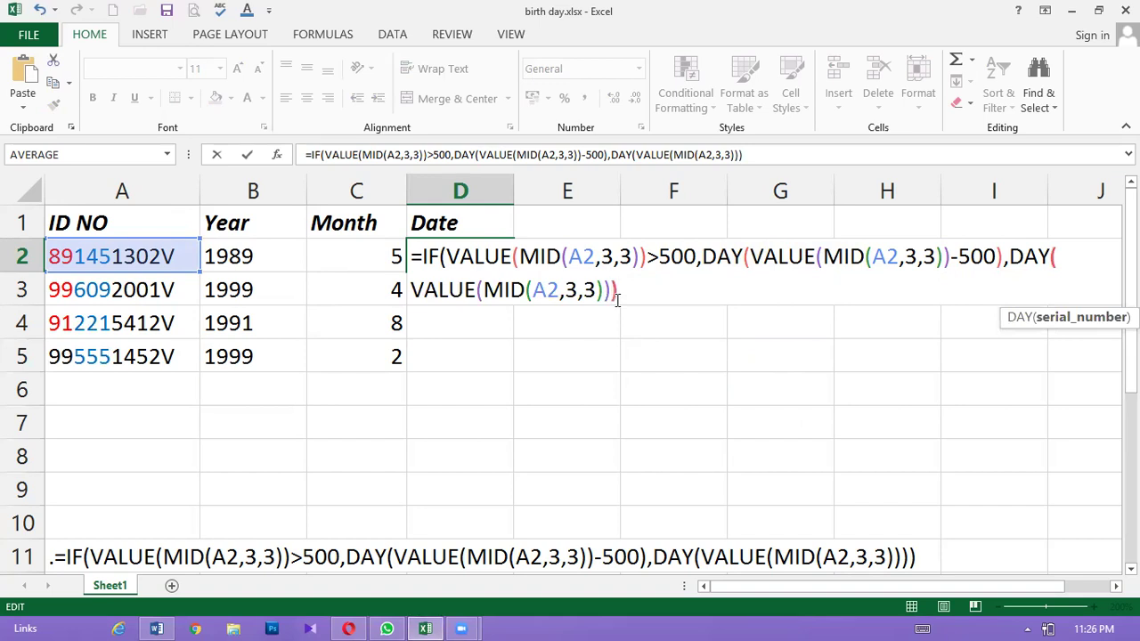
key("Return")
left_click(539, 374)
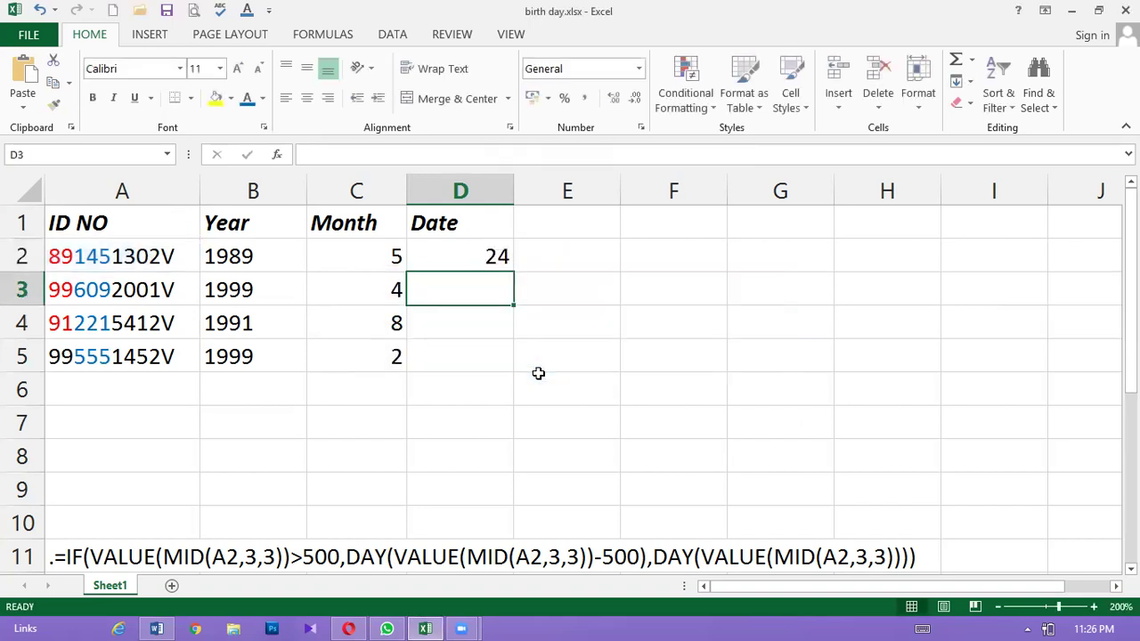
Fill the Date formula from D2 down to D5
double_click(475, 258)
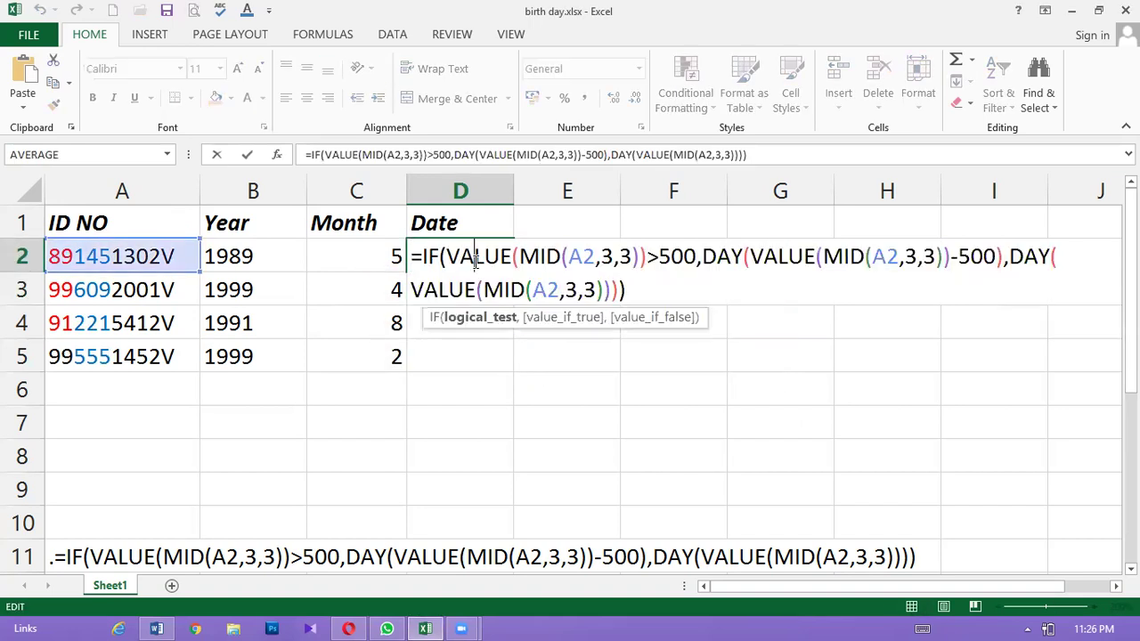
key("Return")
left_click(473, 256)
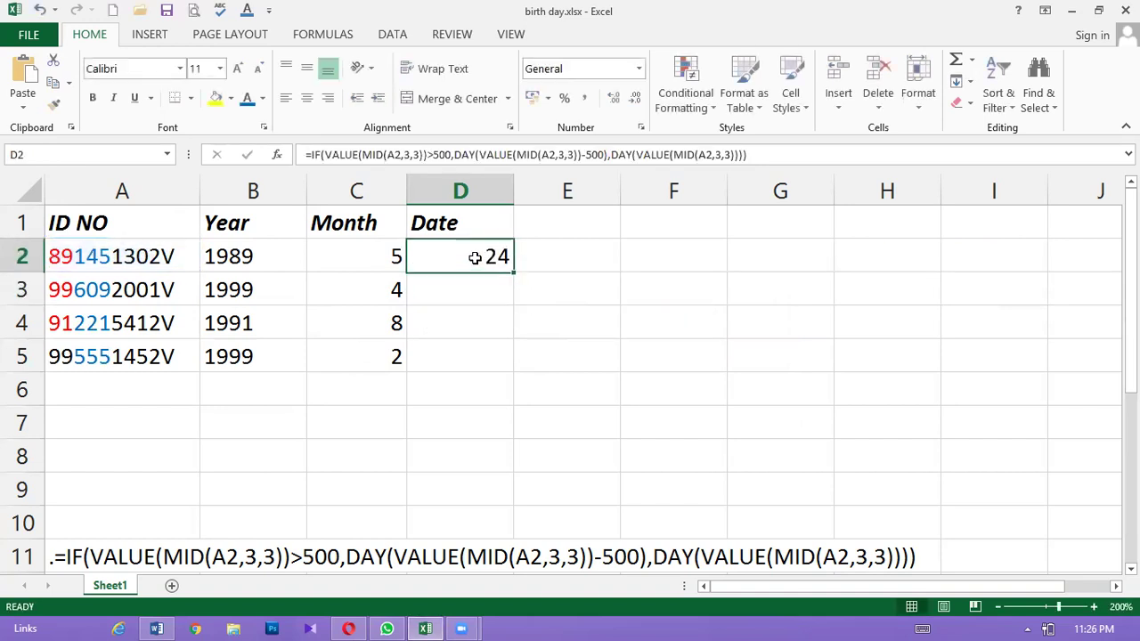
left_click_drag(515, 267, 507, 367)
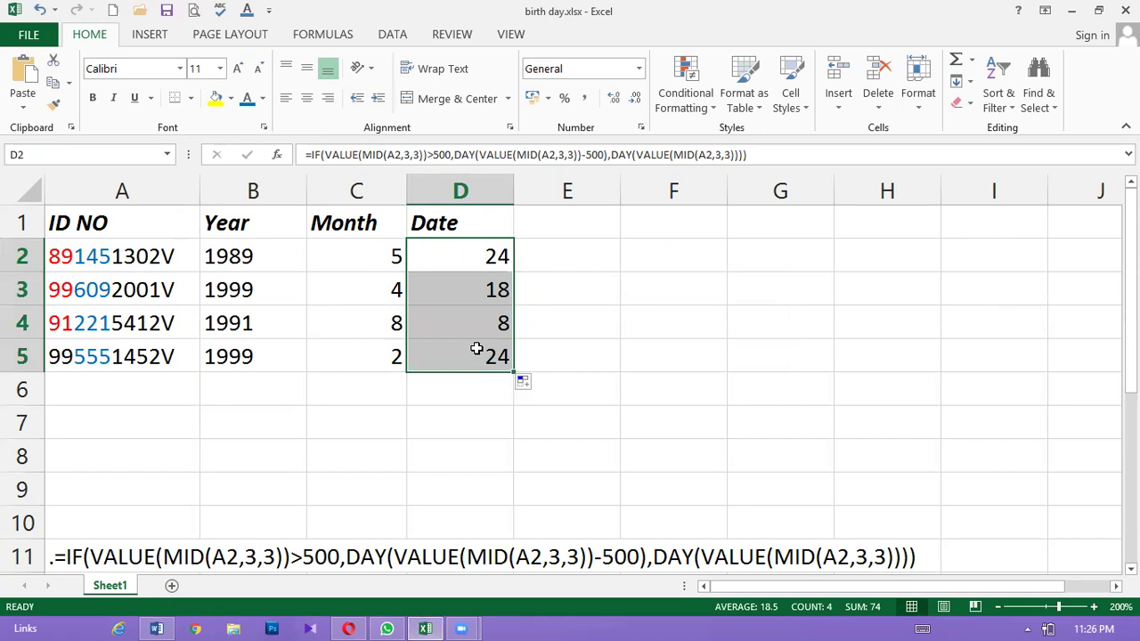
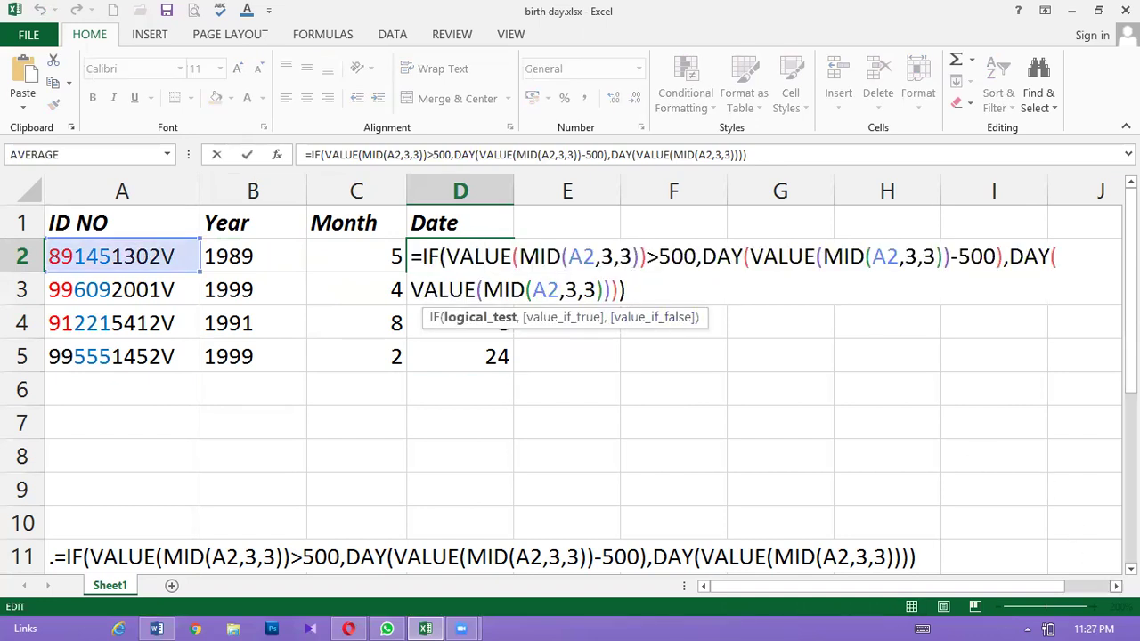
Close the Date formula in D2 unchanged and enter the column header "Male, Female" in E1
scroll(583, 382, "right", 1)
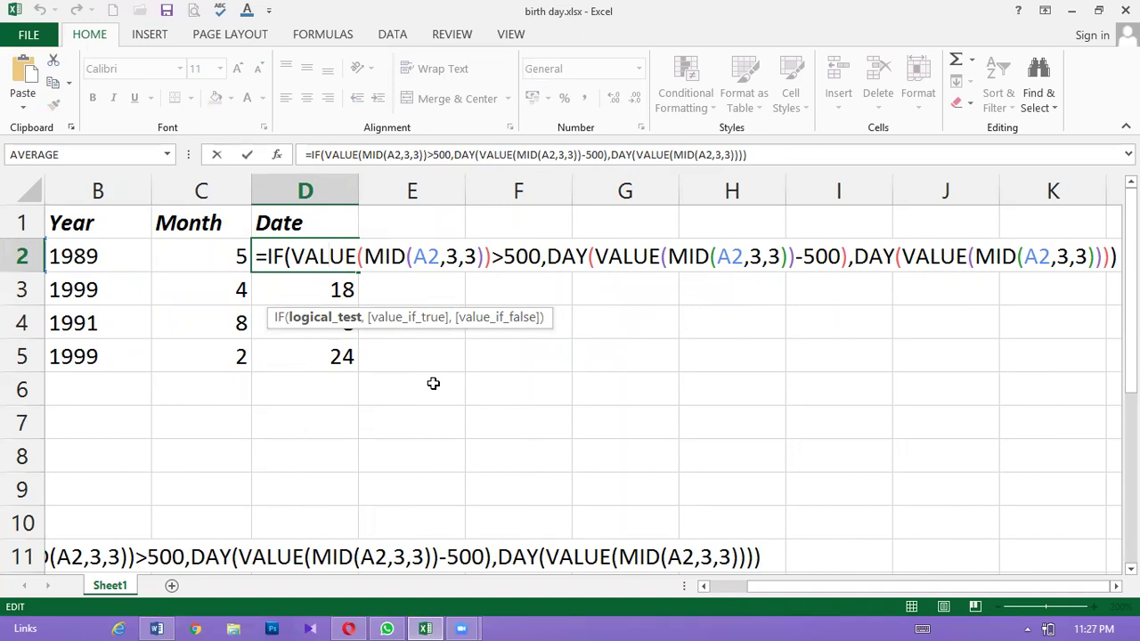
key("Return")
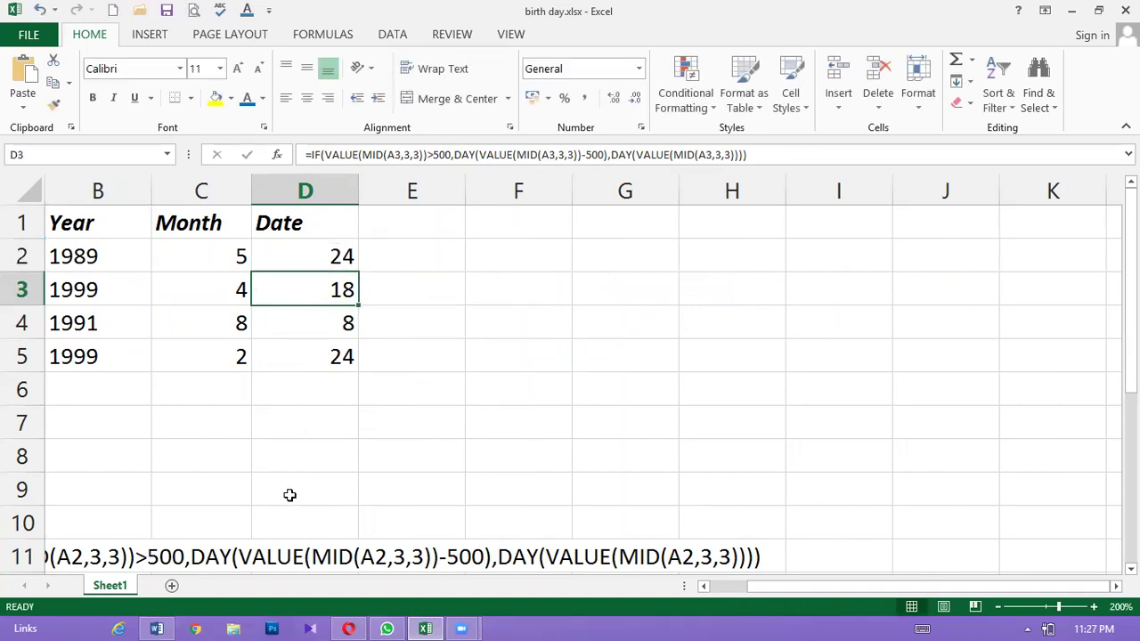
left_click_drag(885, 589, 821, 586)
left_click(570, 227)
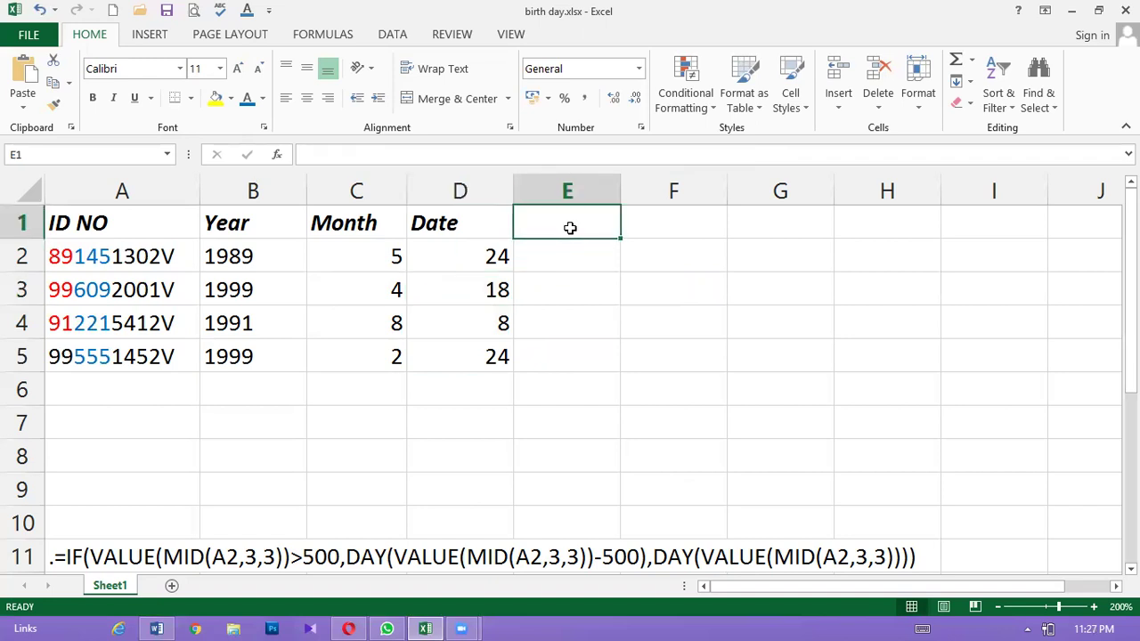
type("Mal")
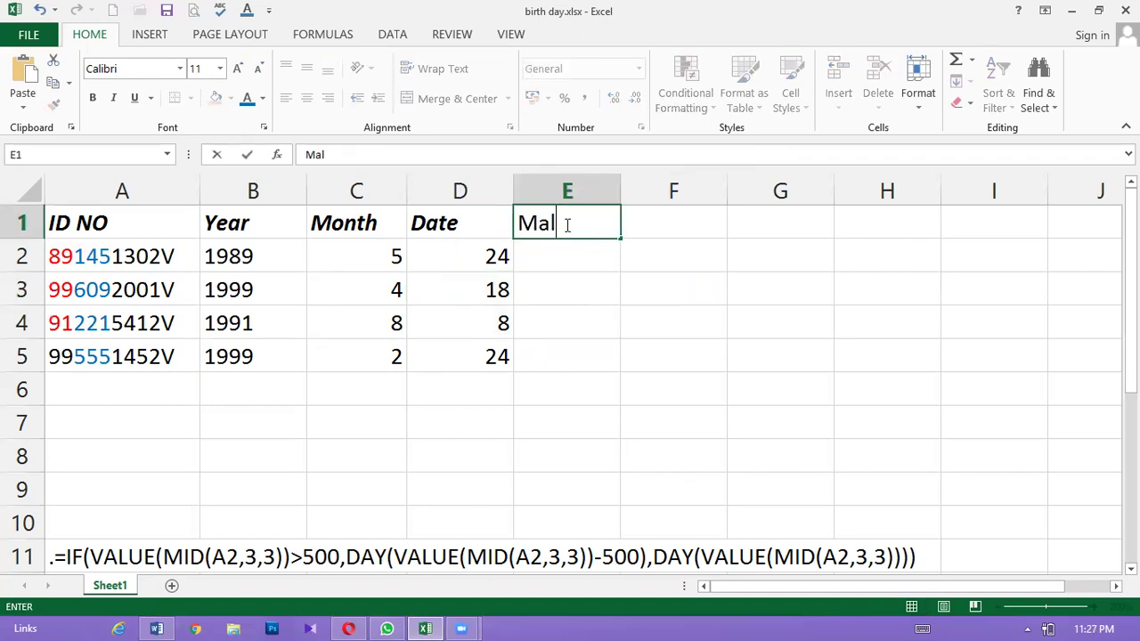
type("e, Fe")
type("male")
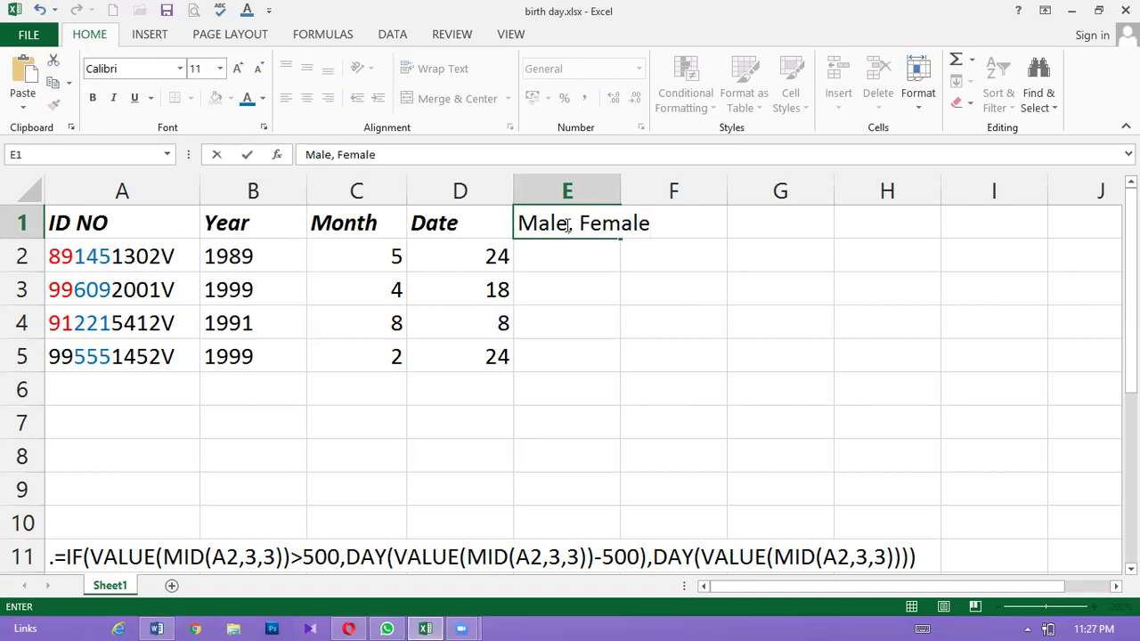
key("Return")
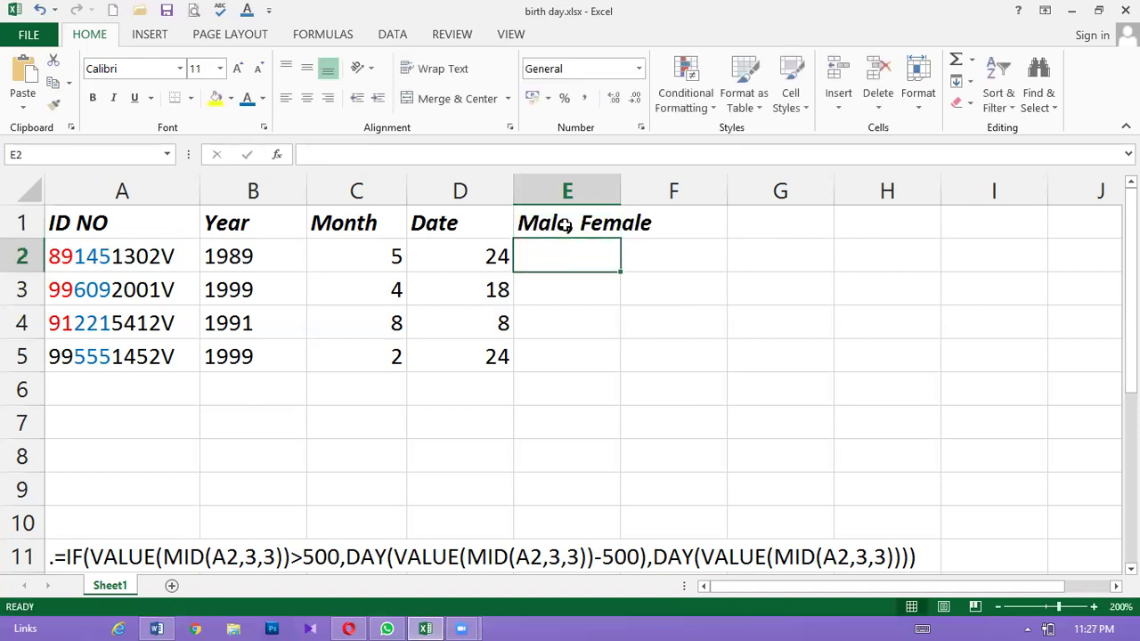
Enter =MID(A2,3,3) in E2 to extract three characters of the ID number starting at the third
type("=mid")
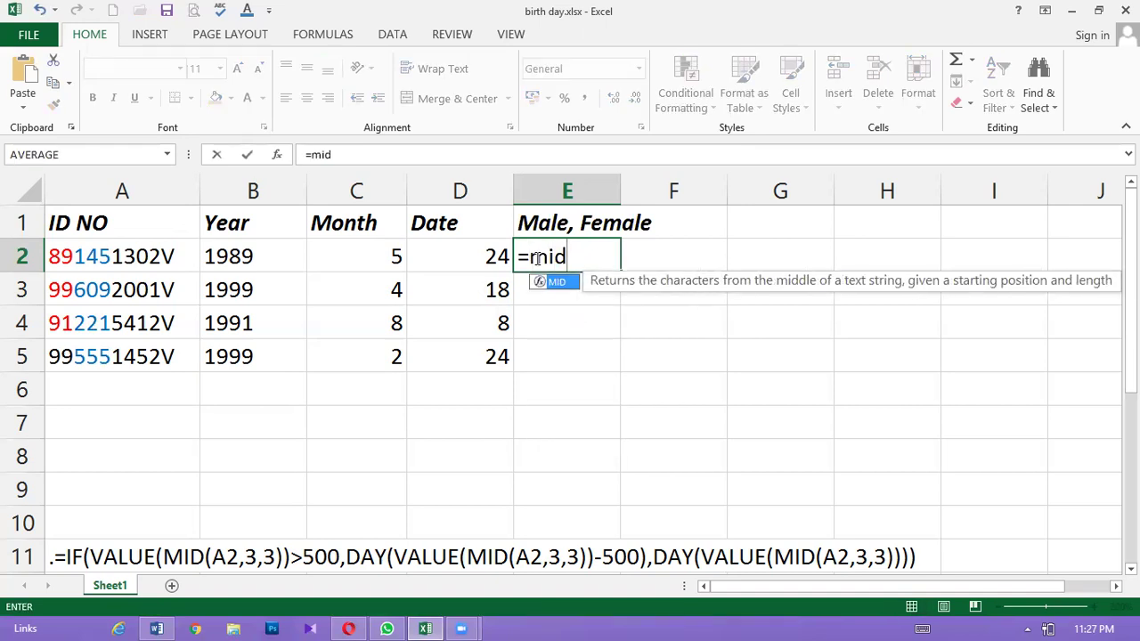
type("(")
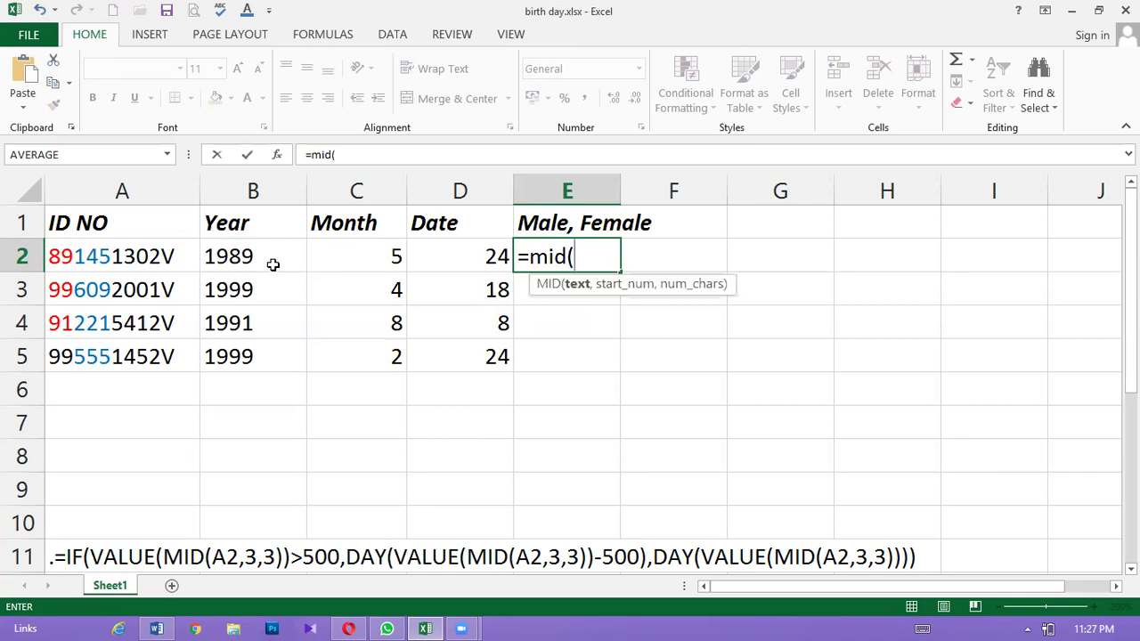
left_click(118, 256)
type(",3,3)")
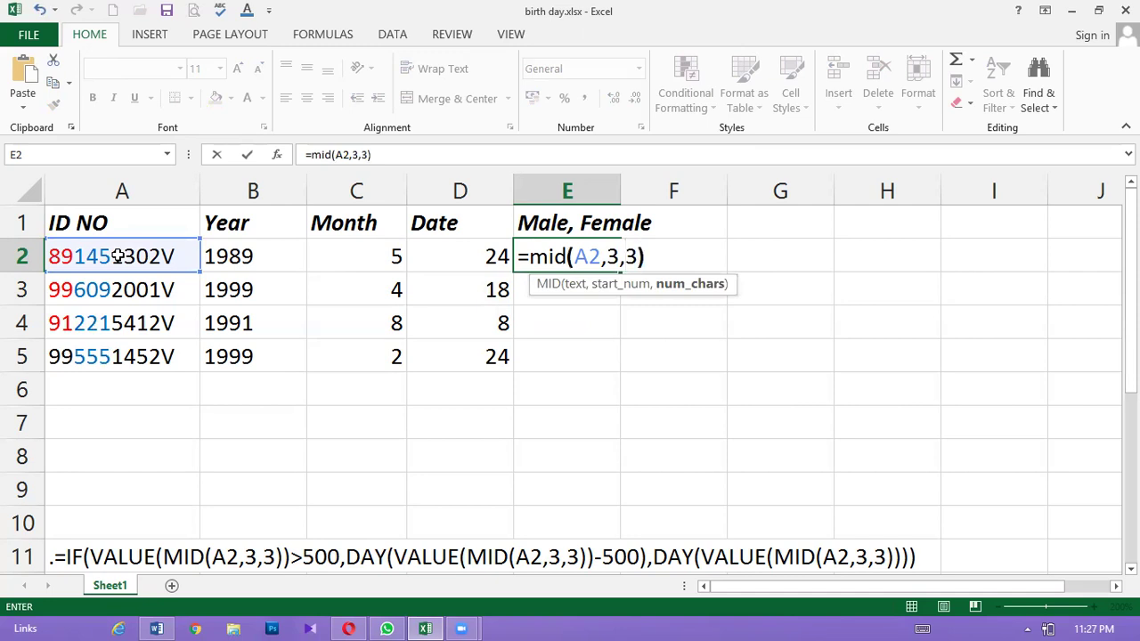
key("Return")
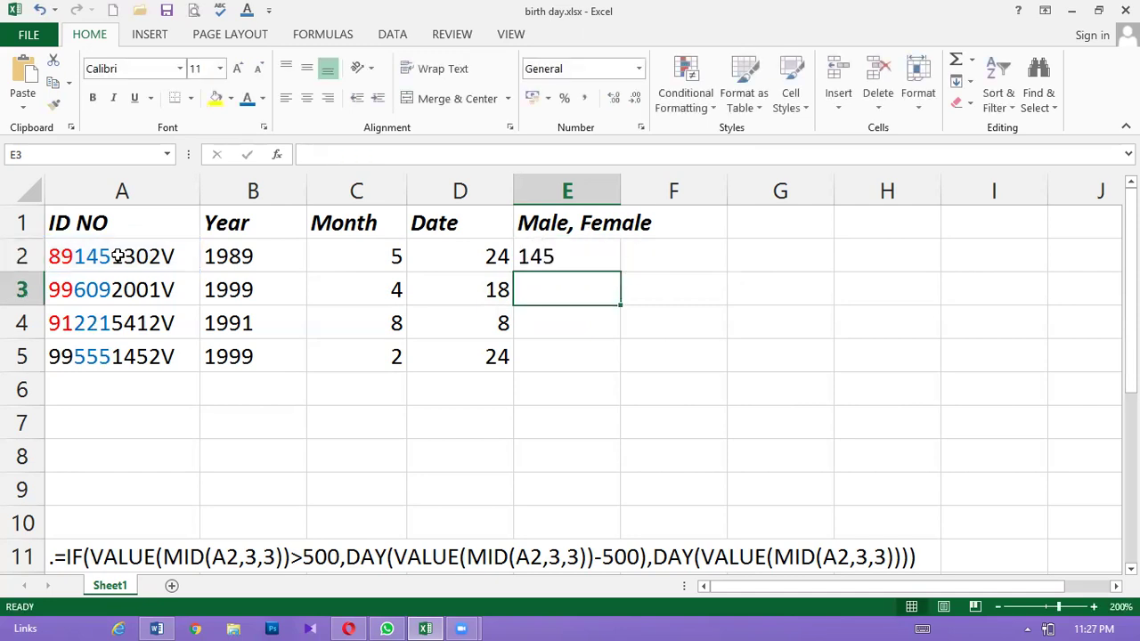
Wrap the MID expression in E2 in VALUE, giving =VALUE(MID(A2,3,3))
double_click(531, 257)
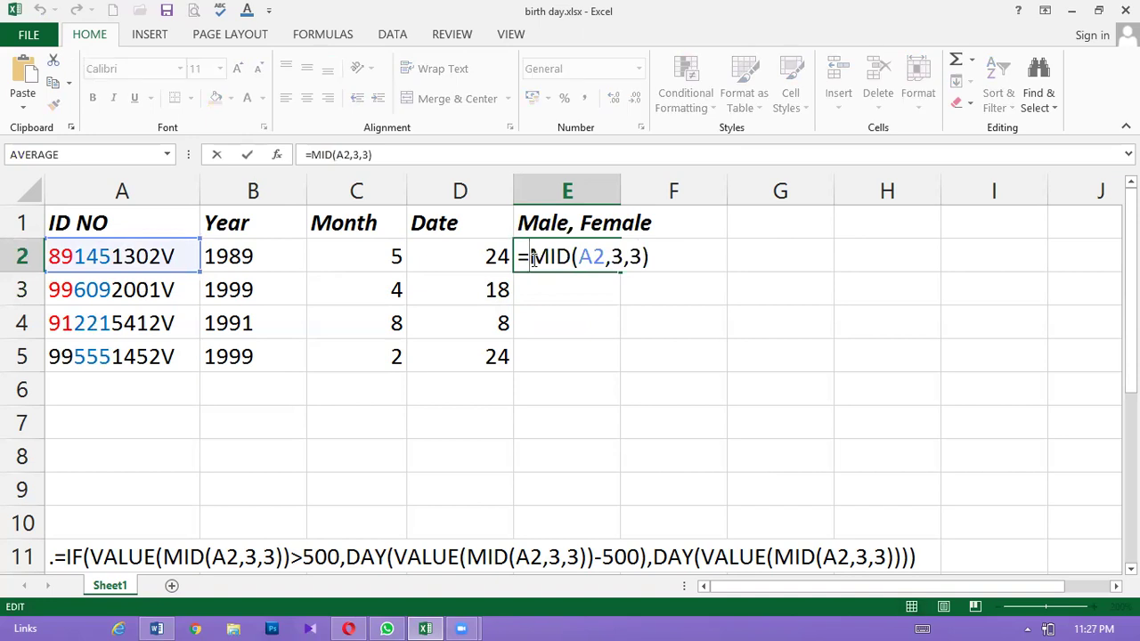
type("val")
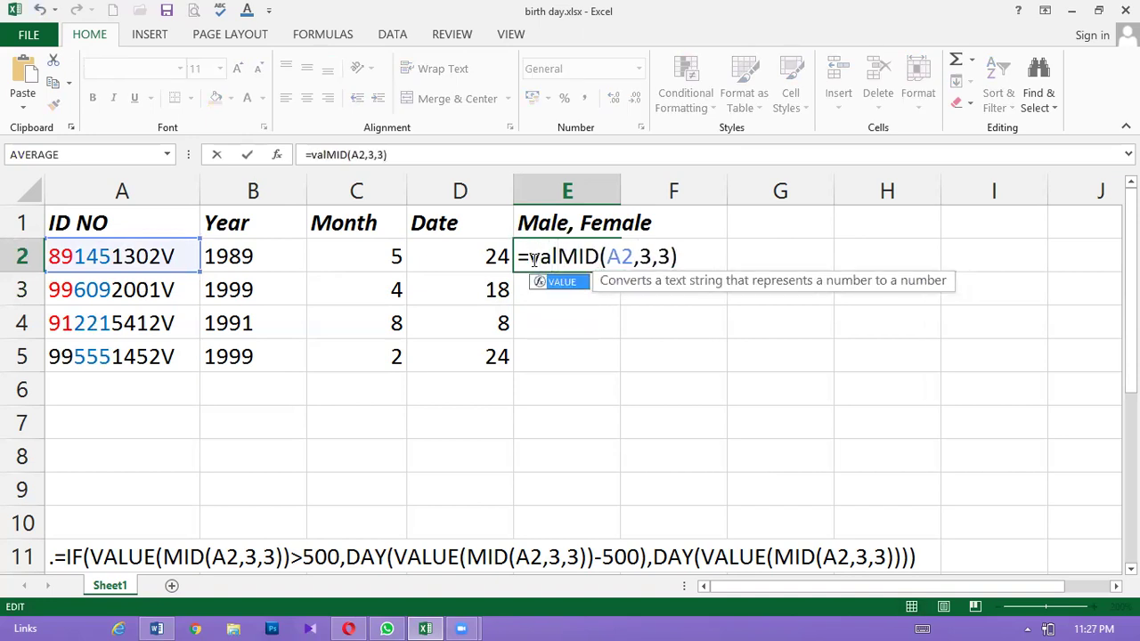
double_click(577, 282)
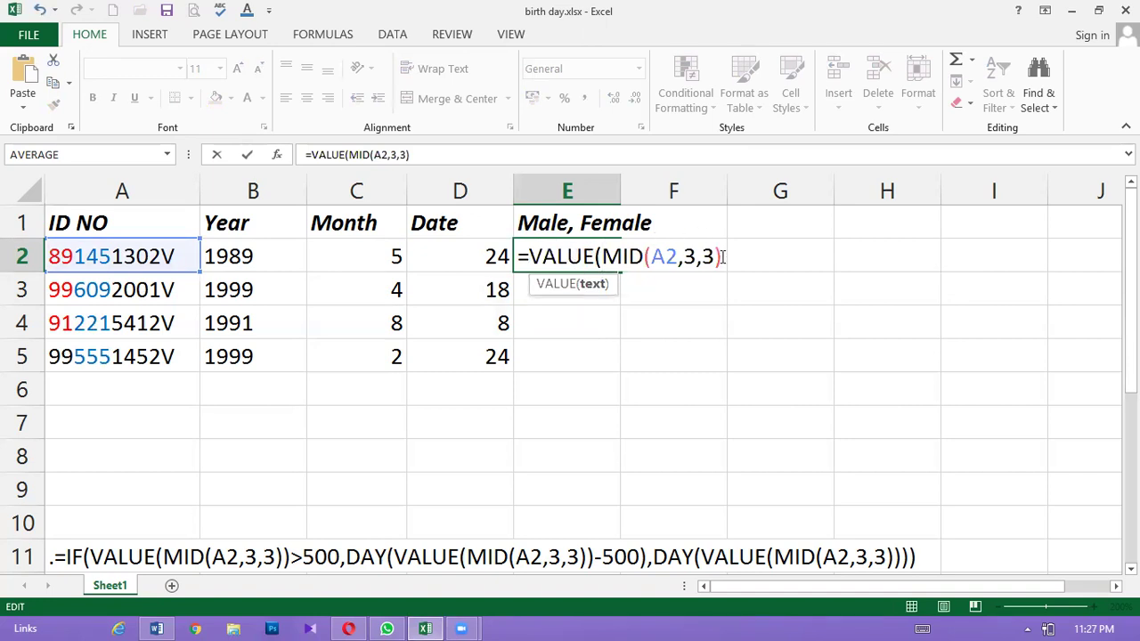
type(")")
key("Return")
Put the VALUE expression in E2 inside an IF function with the logical test VALUE(MID(A2,3,3))>500
left_click(583, 254)
double_click(579, 257)
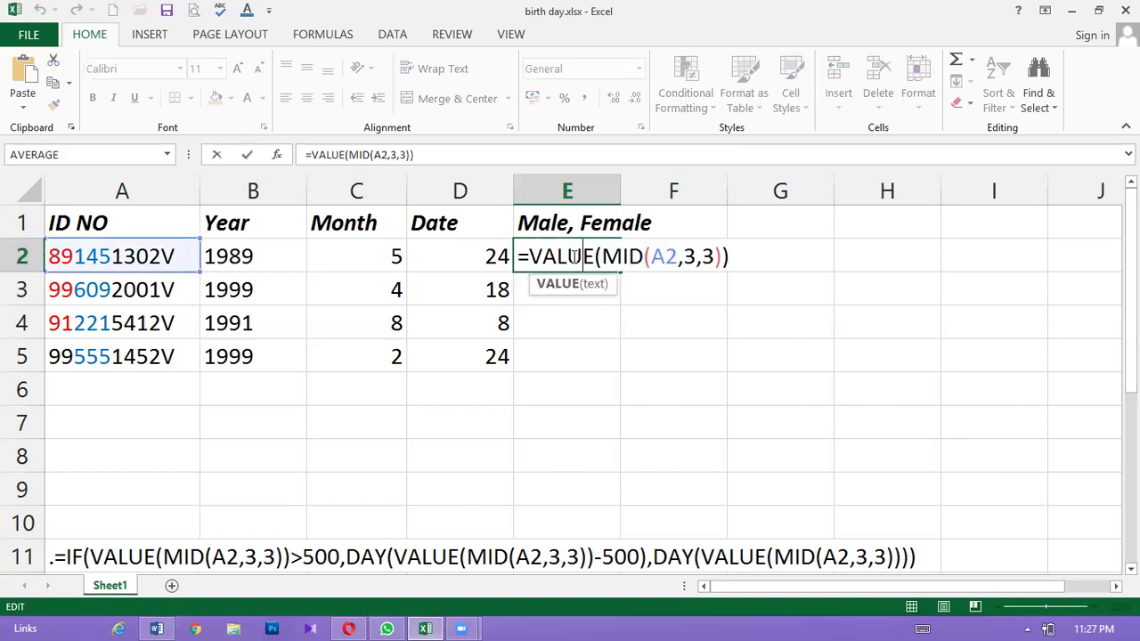
left_click(531, 256)
type("if")
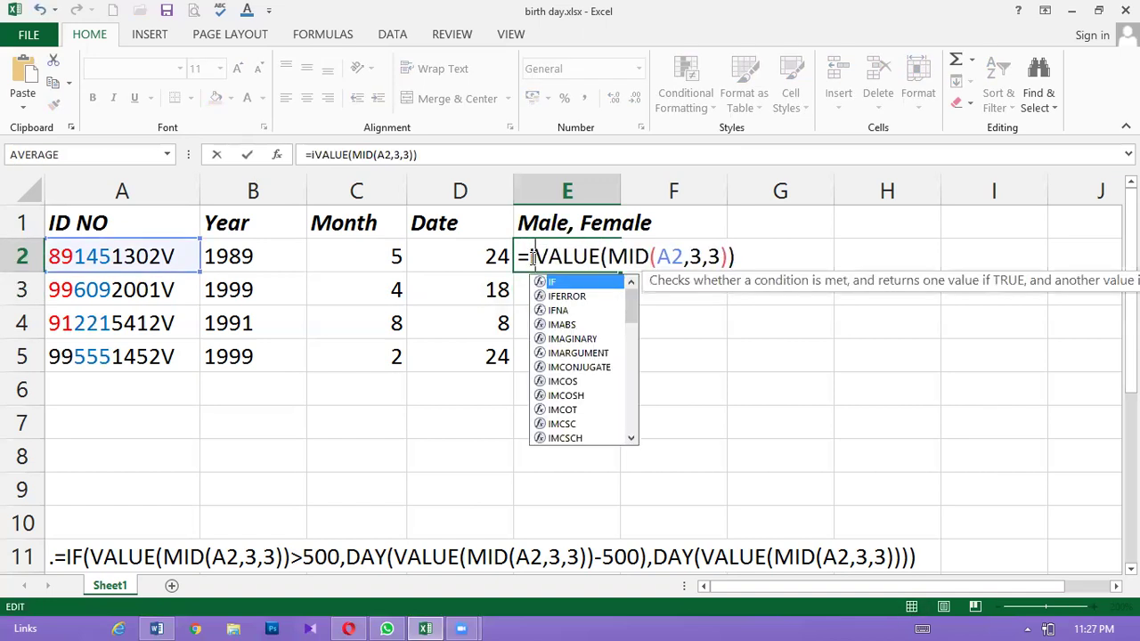
type("(")
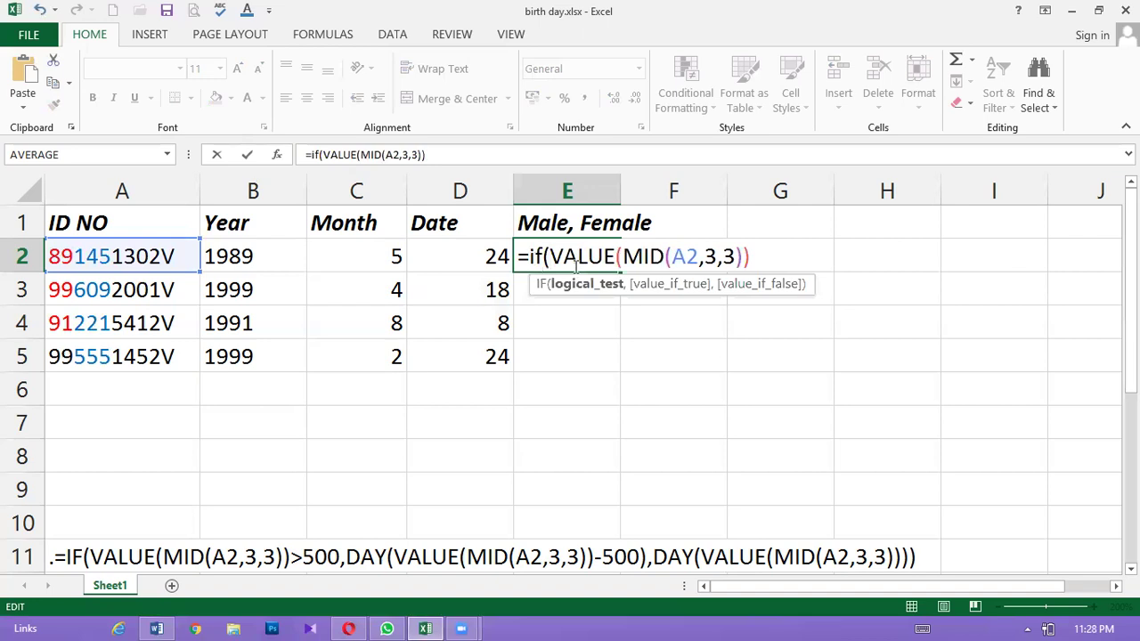
left_click(759, 257)
type(">500")
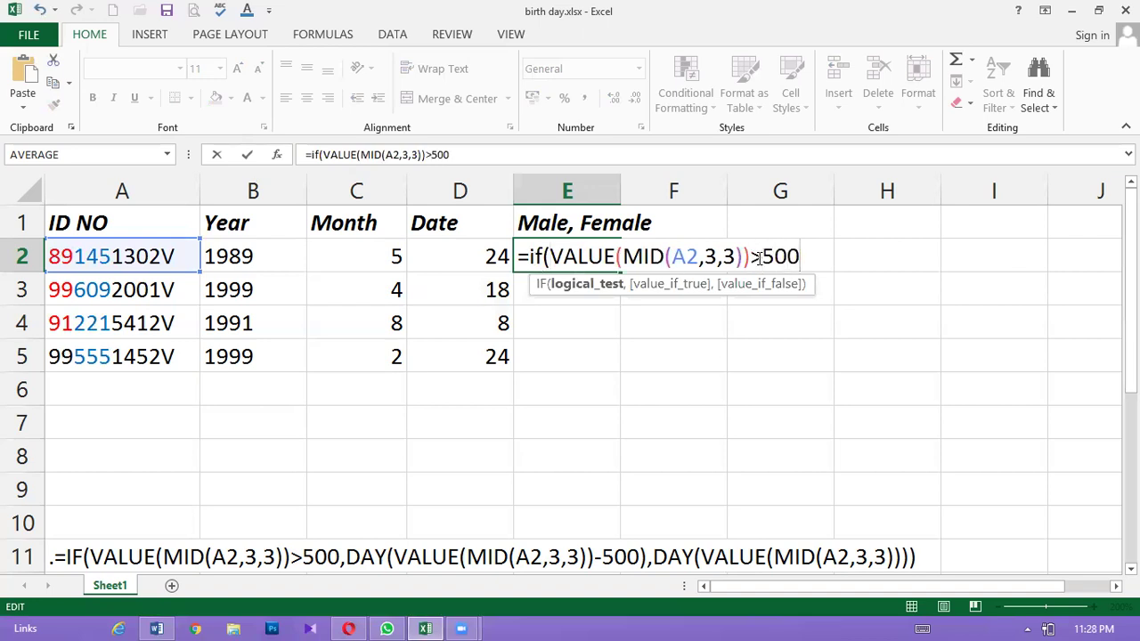
Complete the IF formula with "Female" if true and "Male" if false, and fill it from E2 down to E5
type(",\"Fe")
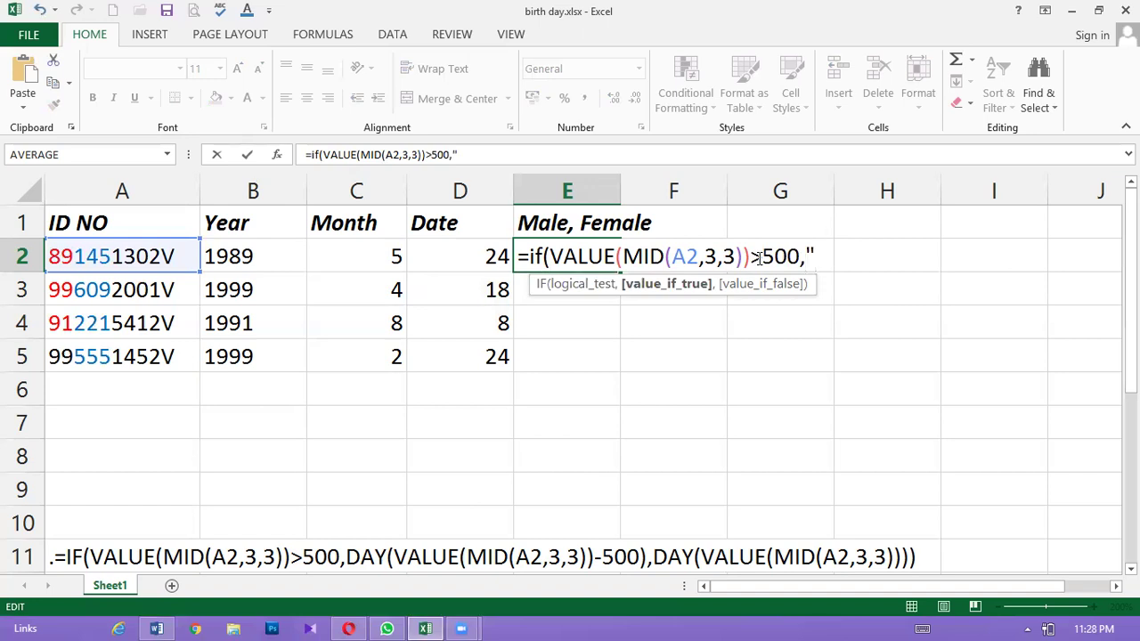
type("ma")
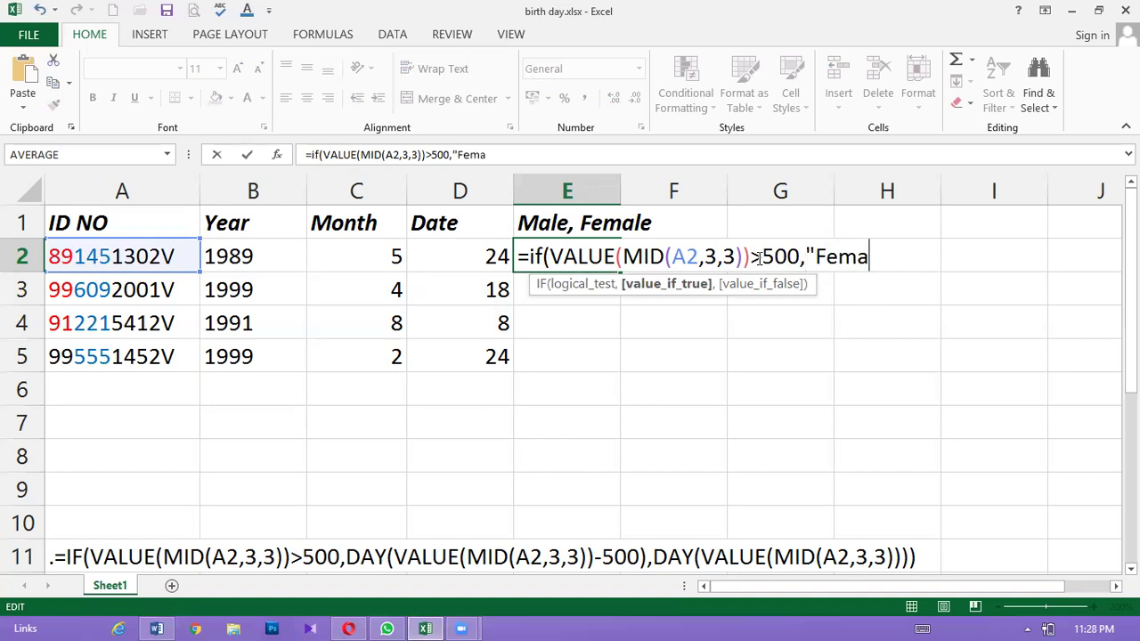
type("le\",\"Male\")")
key("Return")
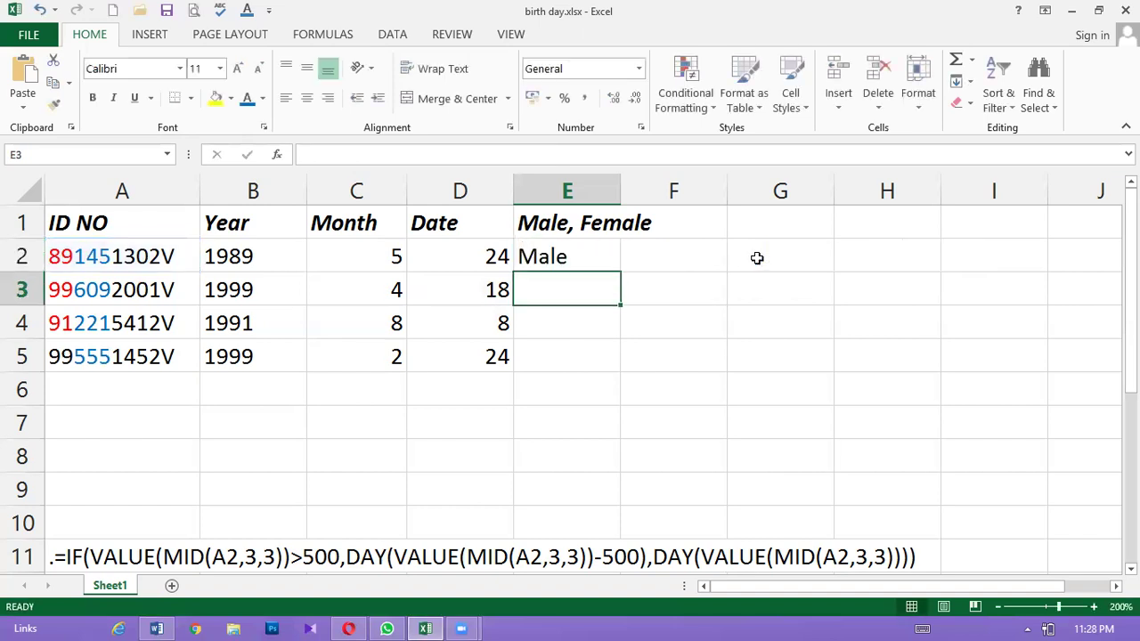
left_click(595, 264)
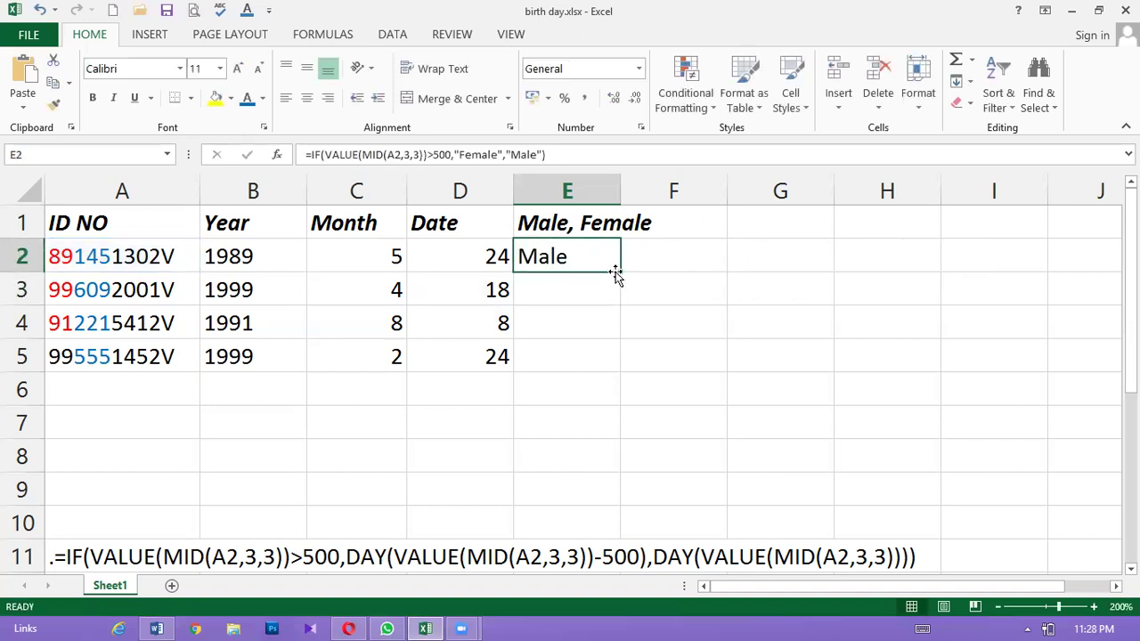
left_click_drag(621, 272, 596, 359)
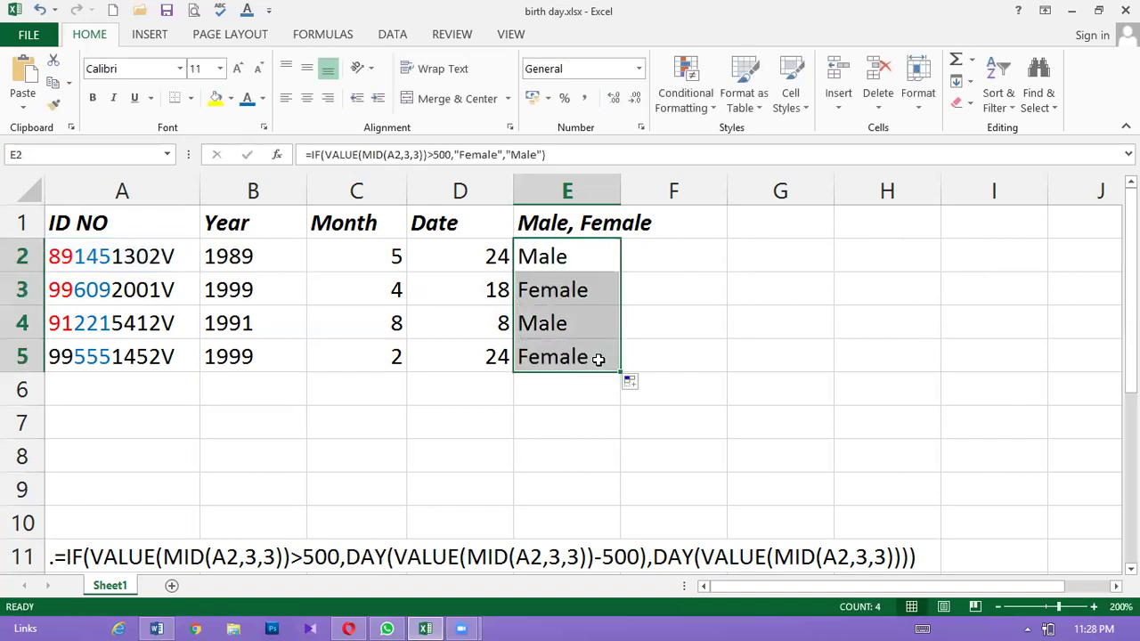
Review the Year, Month, Date and gender formulas in B2, C2, D2 and E2 one by one without changing them
double_click(261, 256)
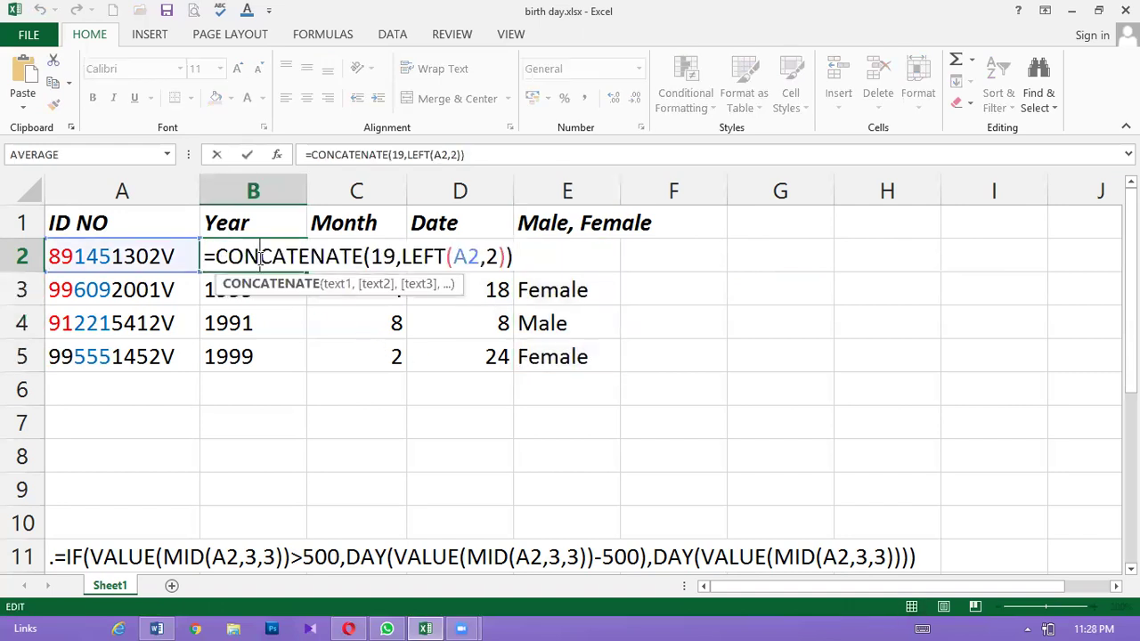
key("Return")
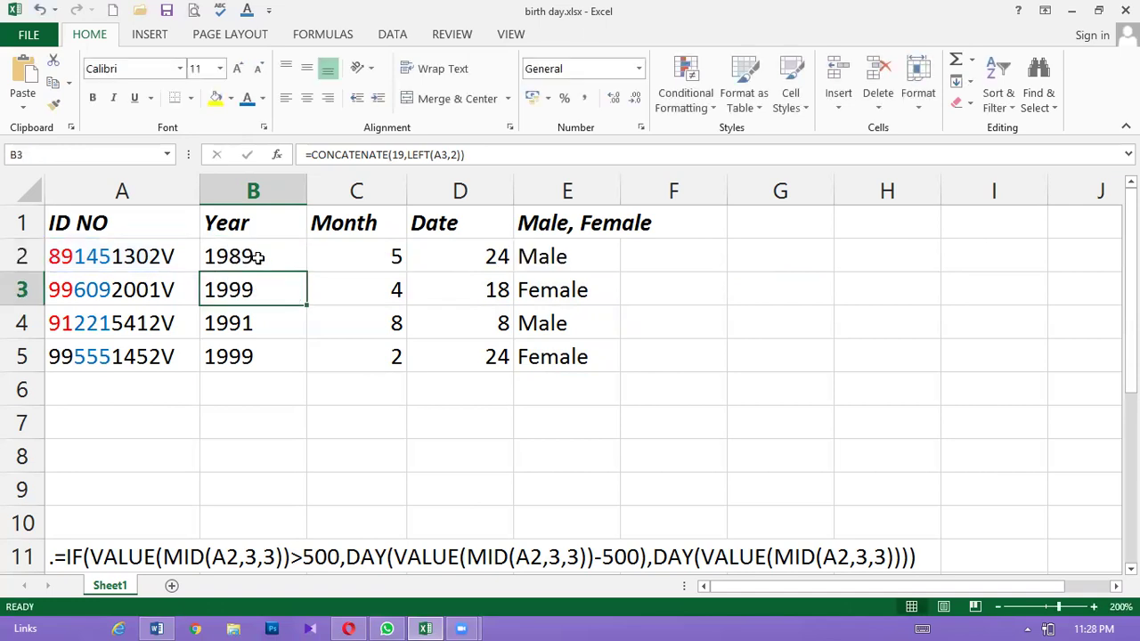
double_click(379, 254)
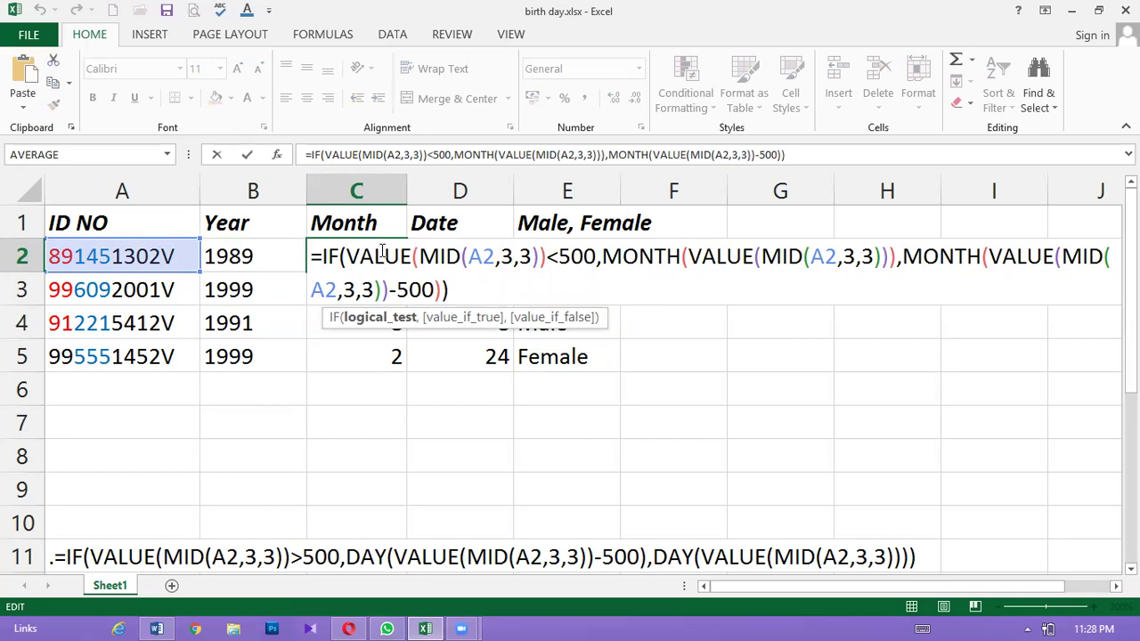
key("Return")
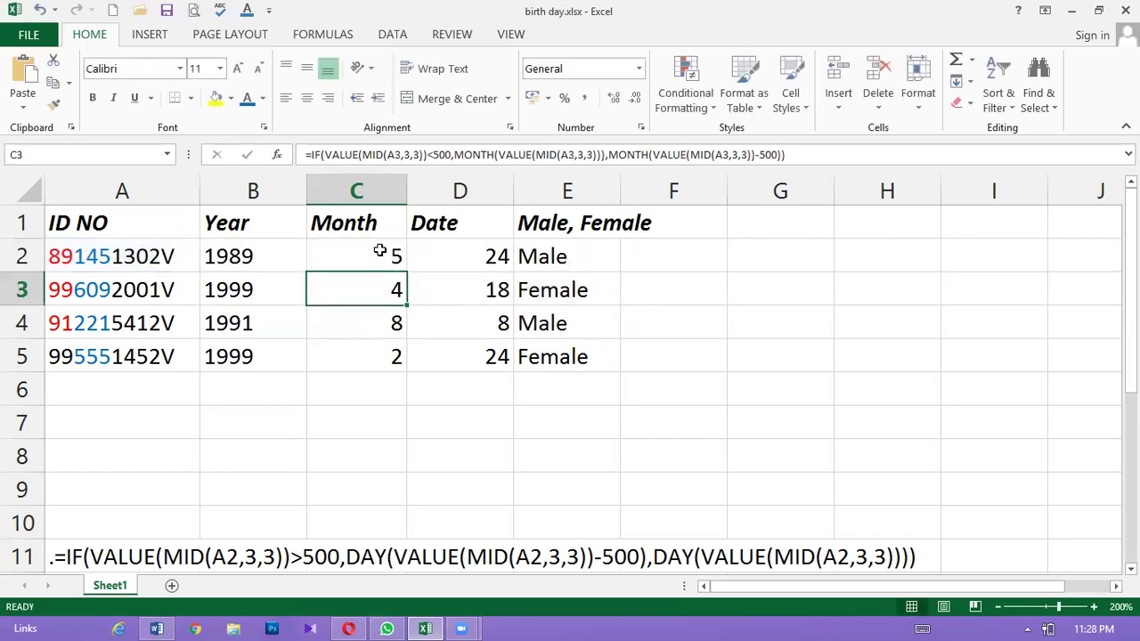
double_click(491, 256)
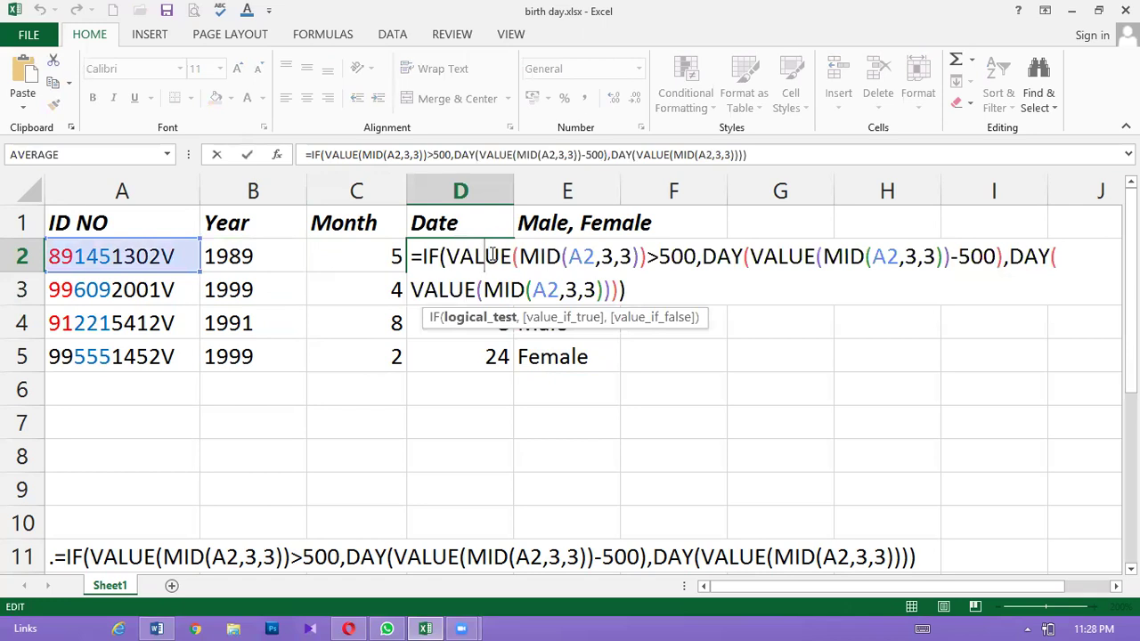
key("Return")
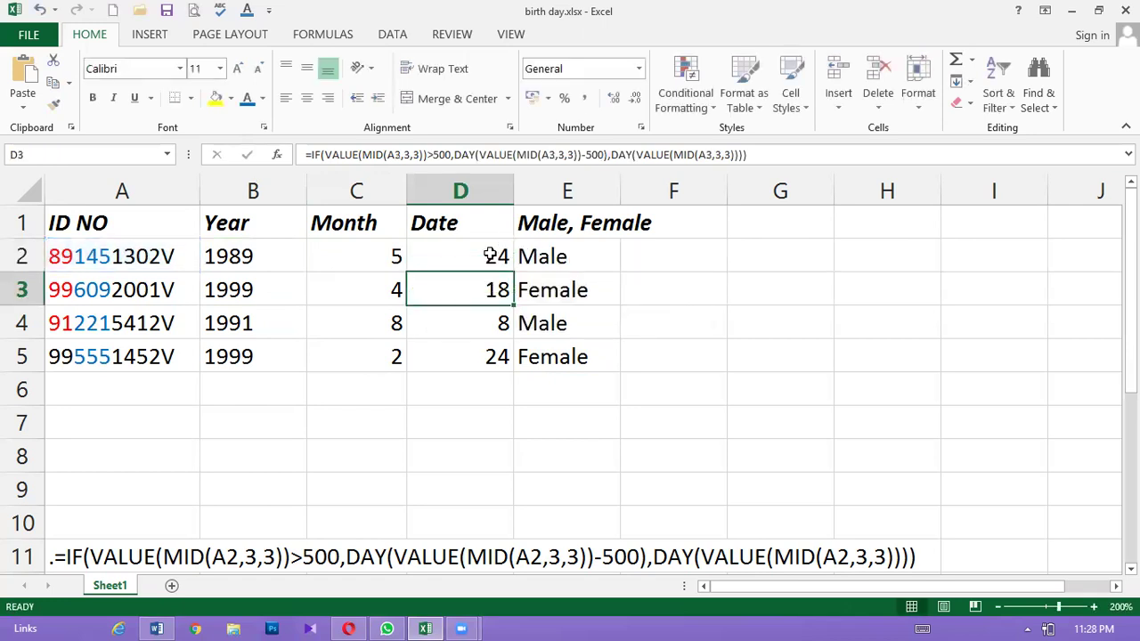
double_click(593, 253)
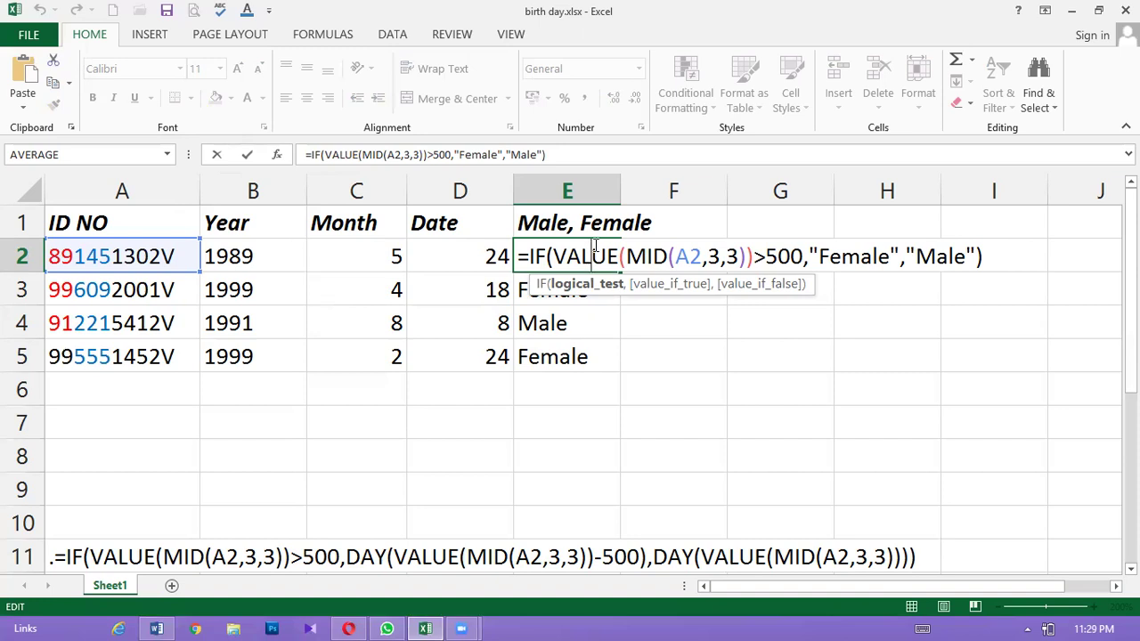
key("Return")
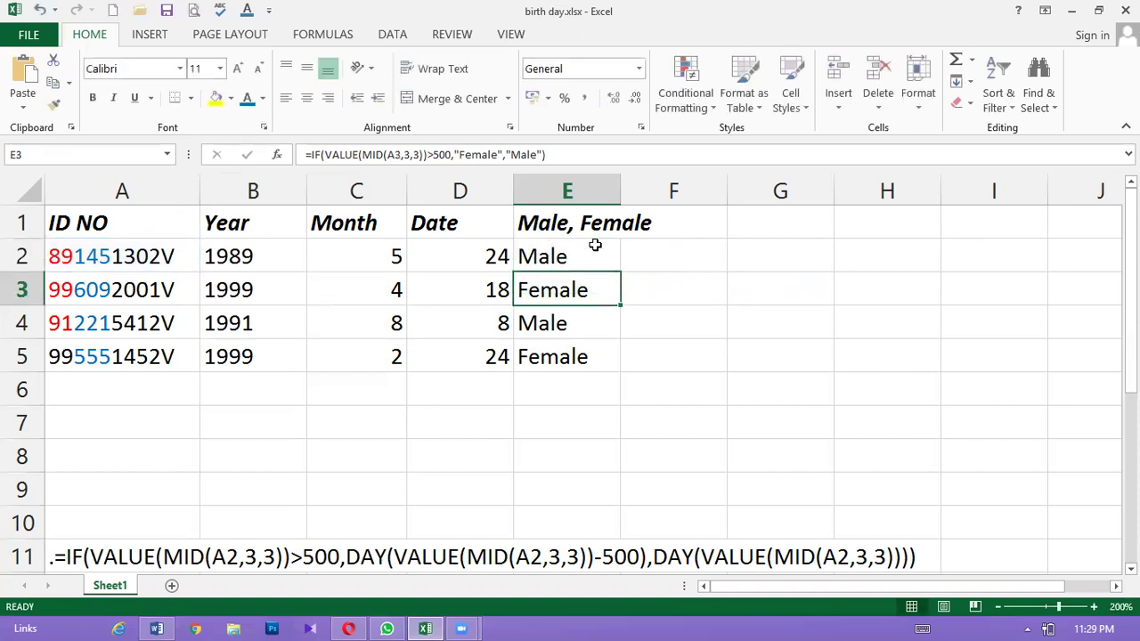